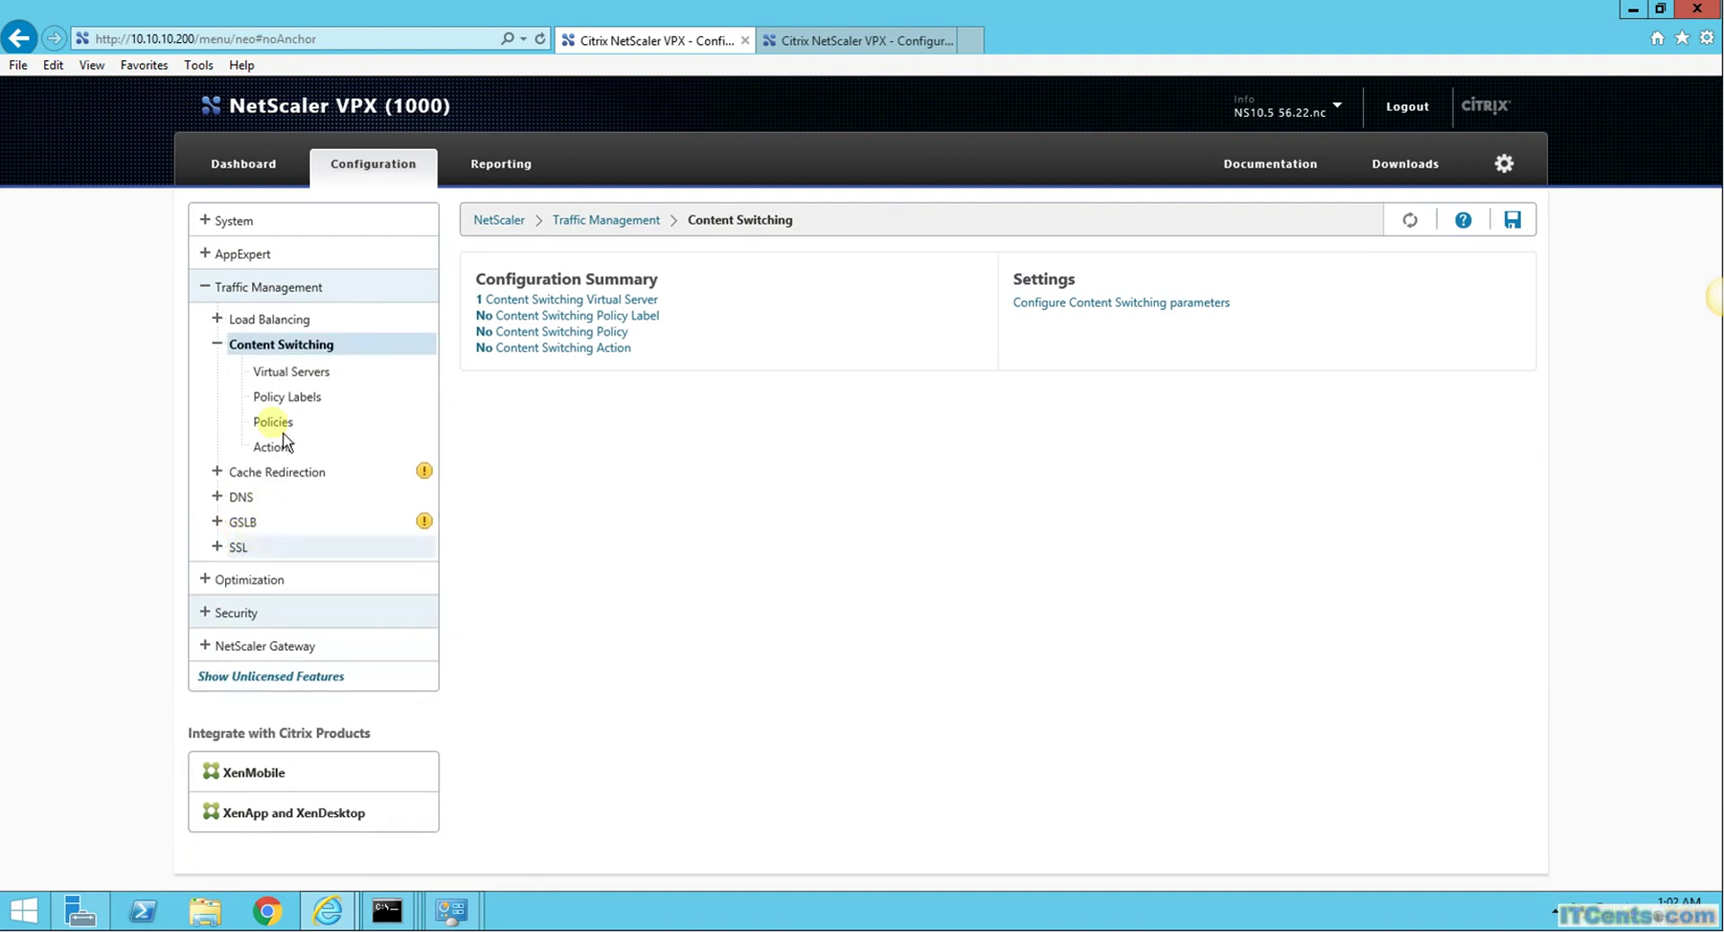
Inspect CS-VS1's CS Policy Binding without binding anything, then go back to the virtual servers list.
{"action": "left_click", "coordinate": [292, 376]}
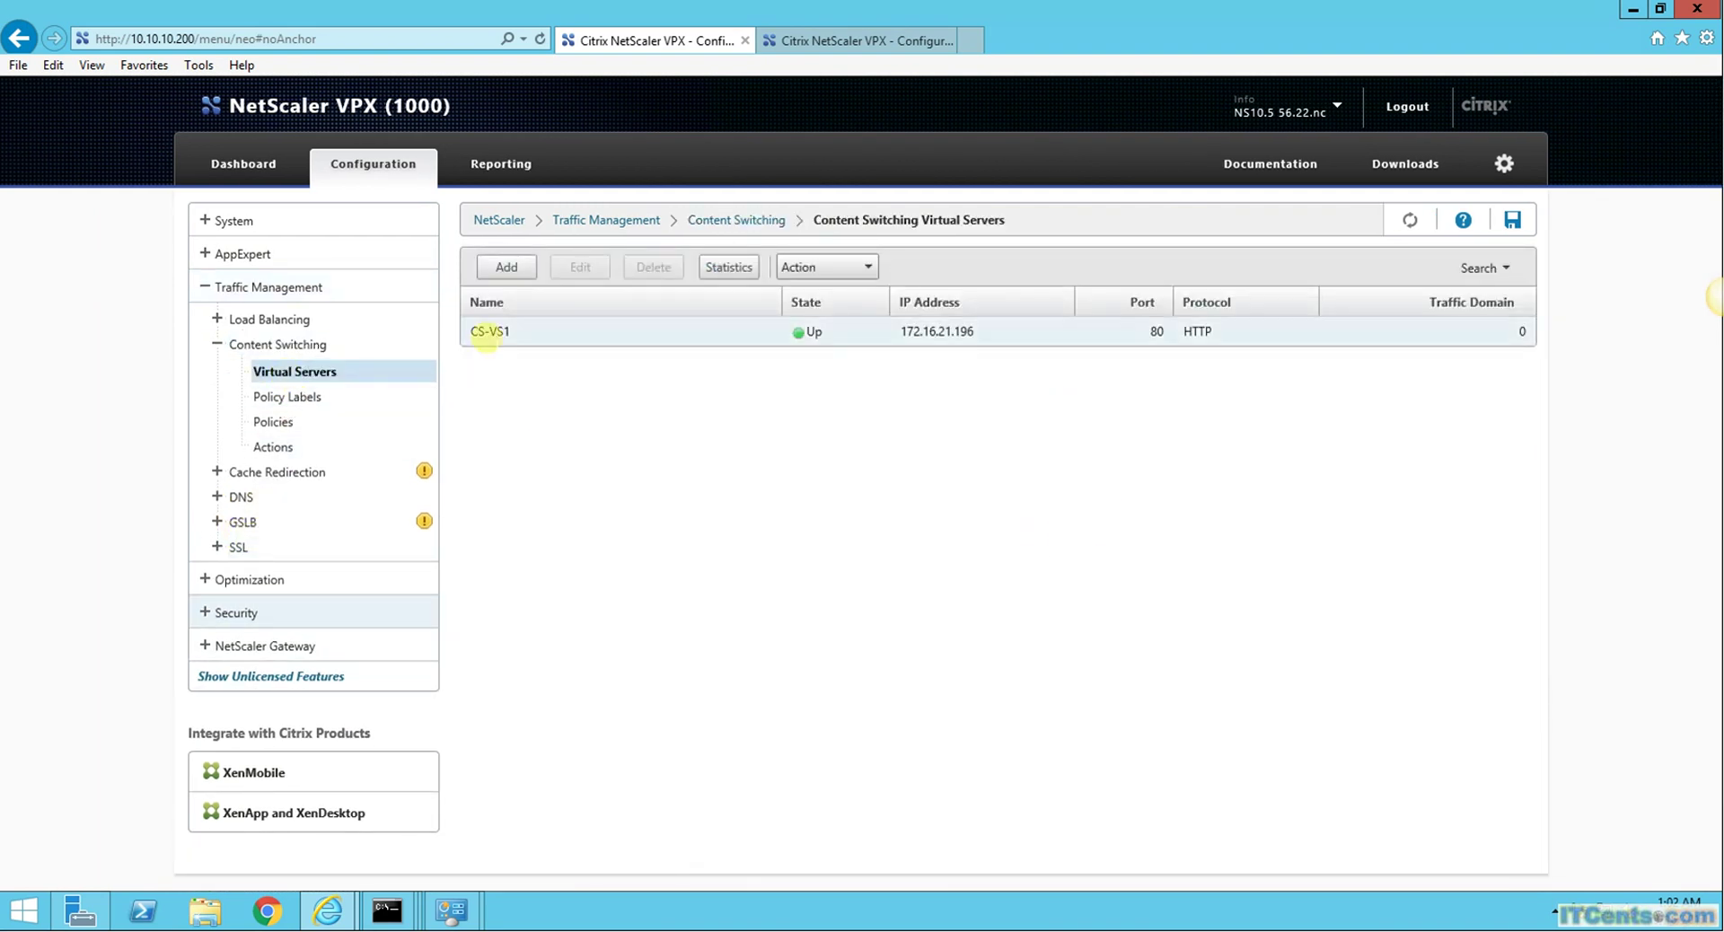
{"action": "left_click", "coordinate": [485, 333]}
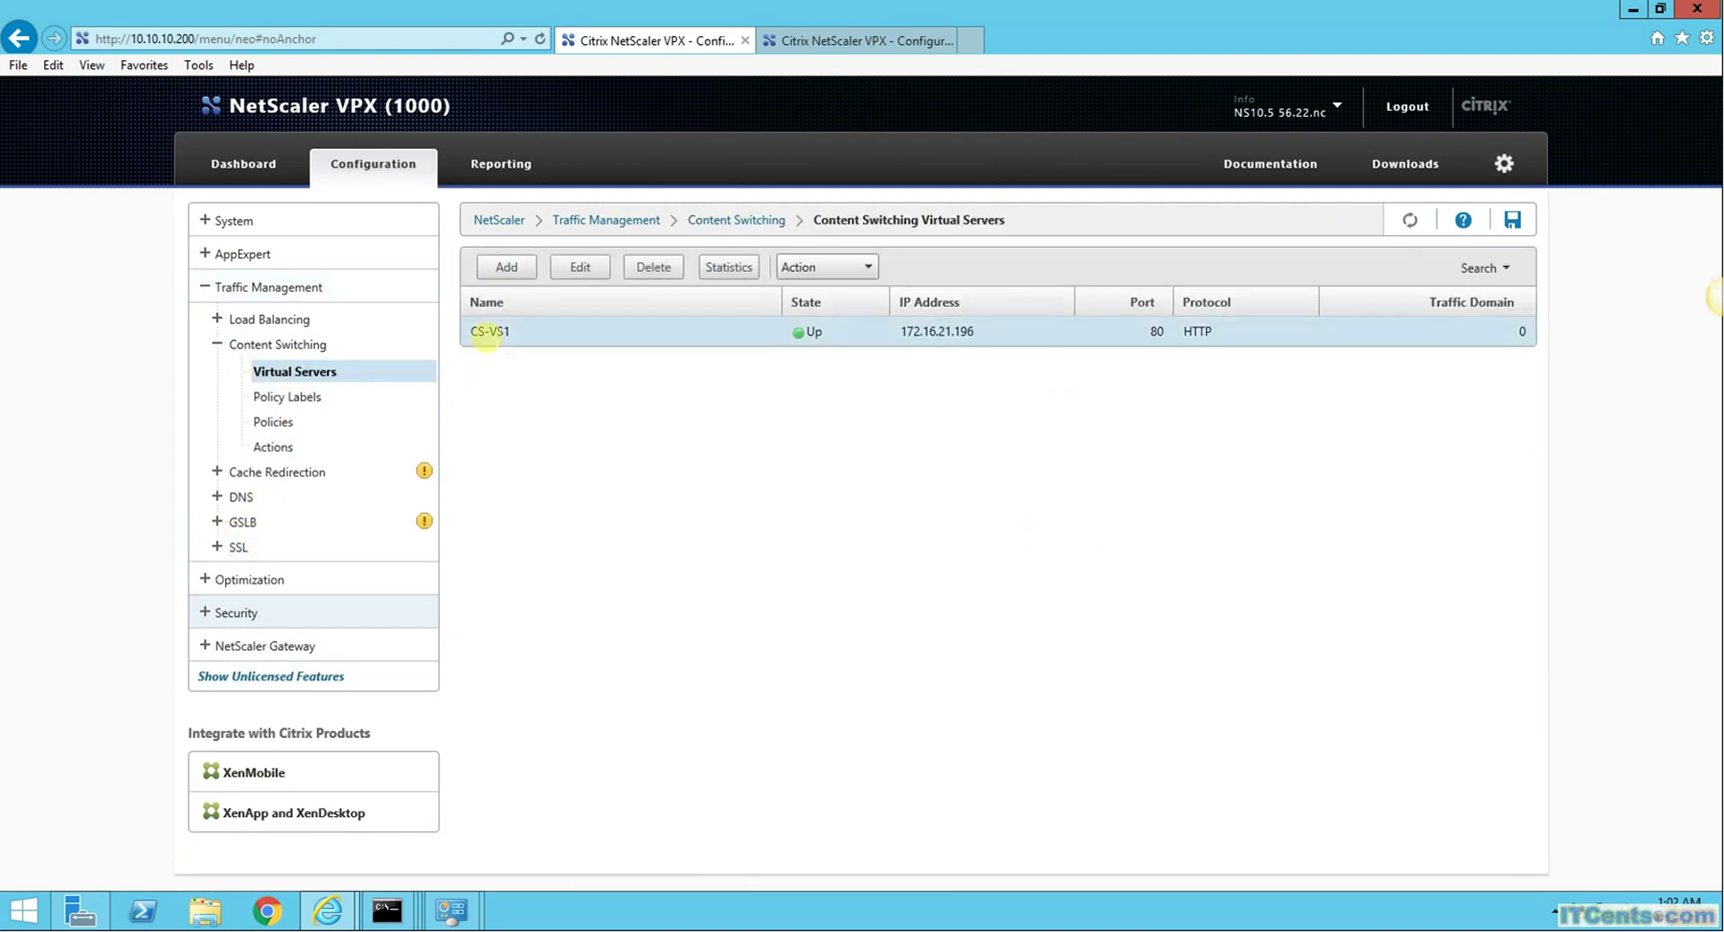
{"action": "left_click", "coordinate": [583, 269]}
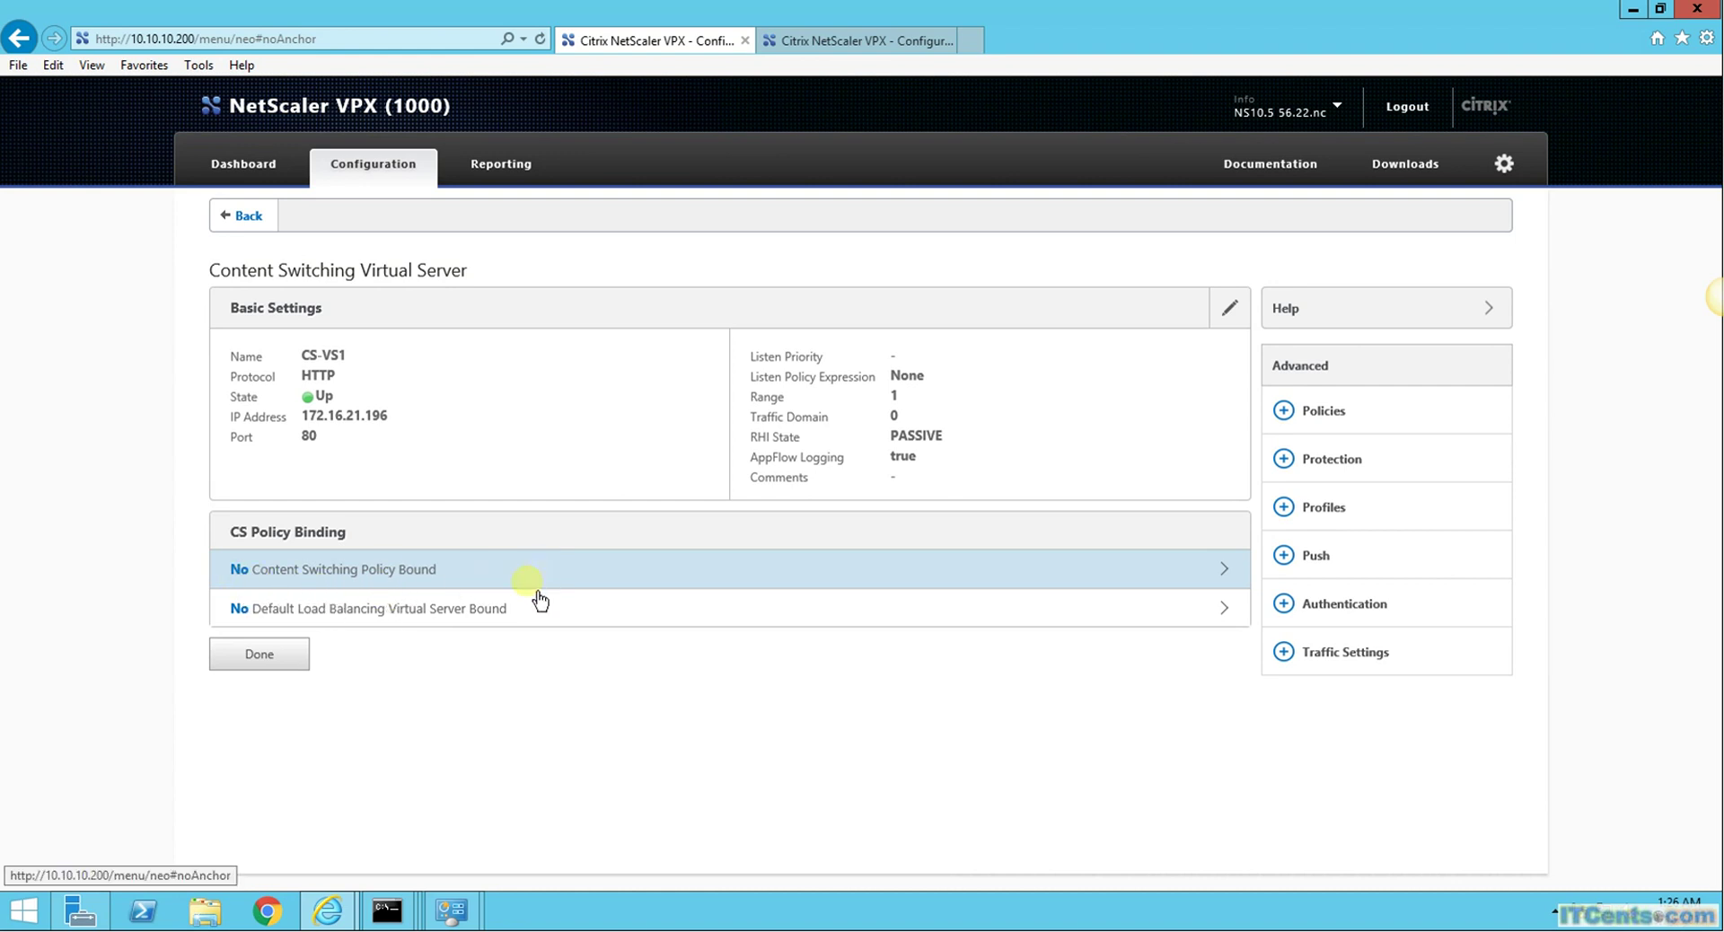
{"action": "left_click", "coordinate": [1232, 579]}
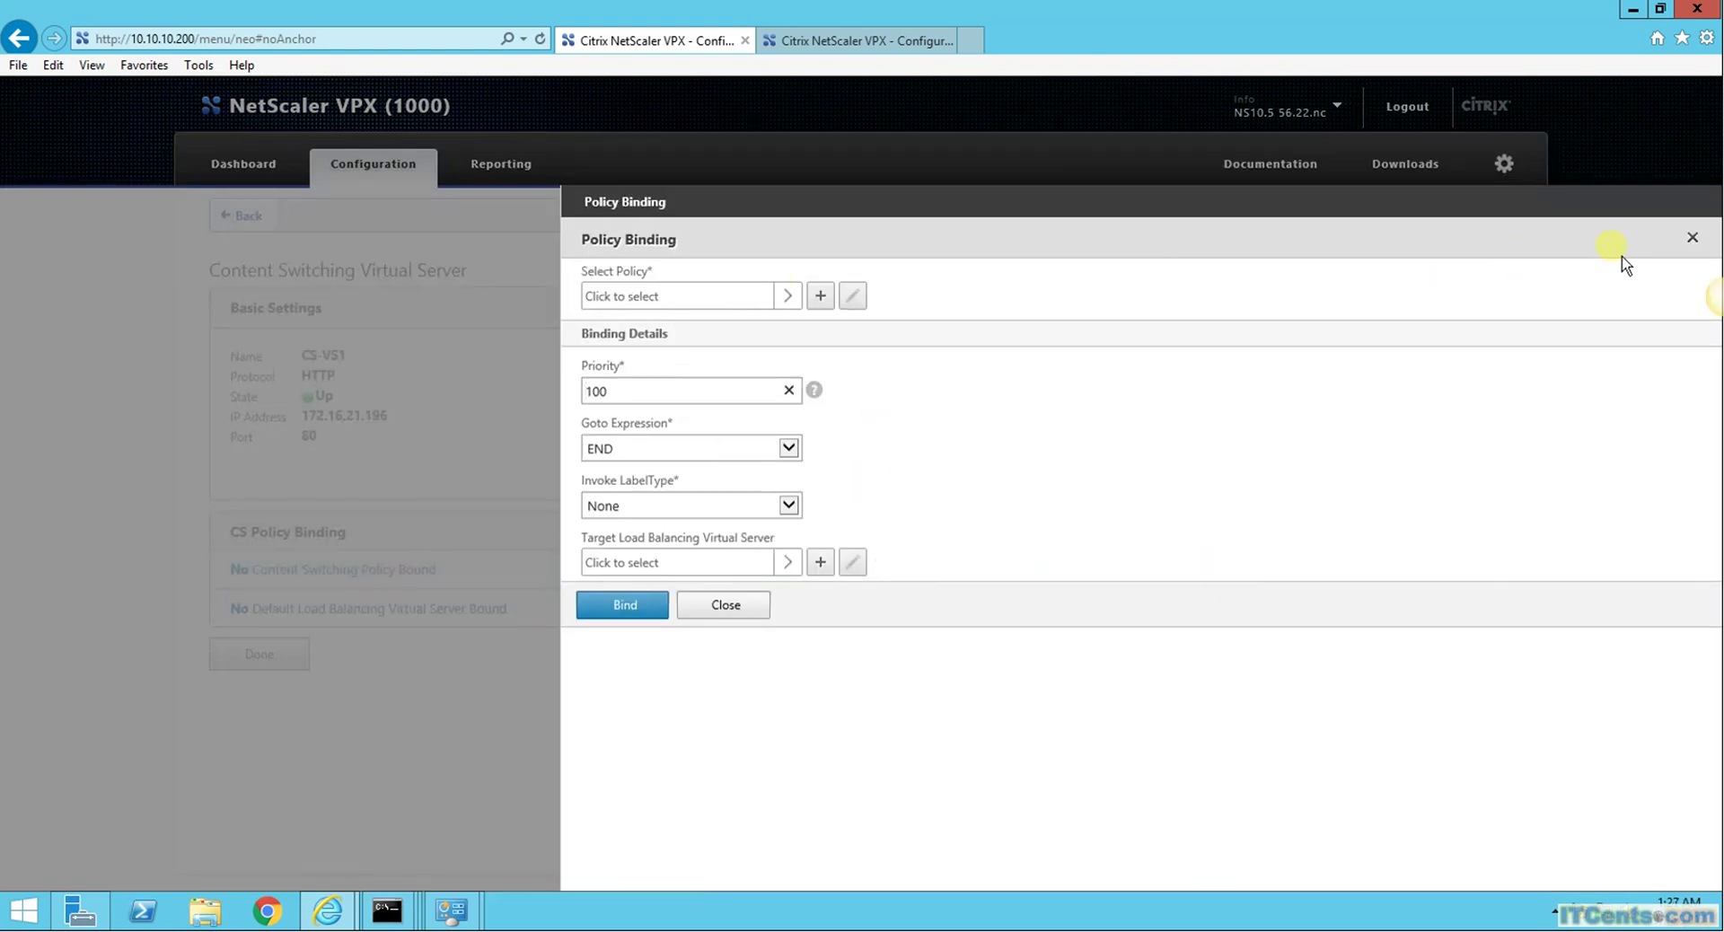
{"action": "left_click", "coordinate": [1694, 239]}
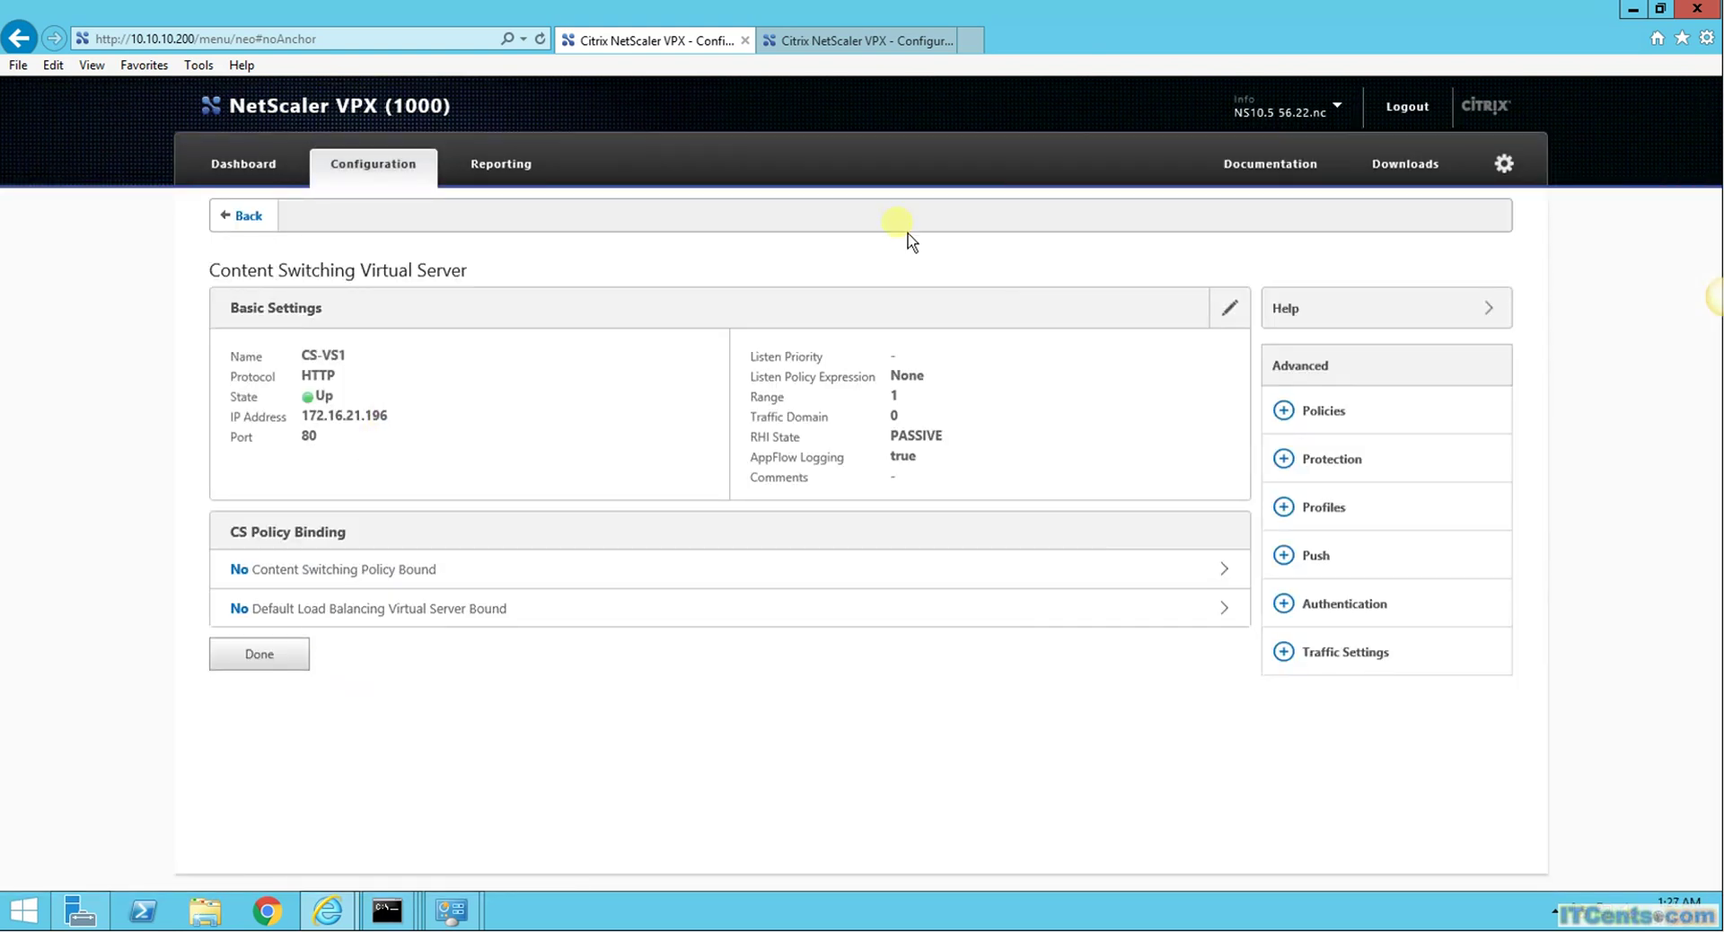
{"action": "left_click", "coordinate": [238, 220]}
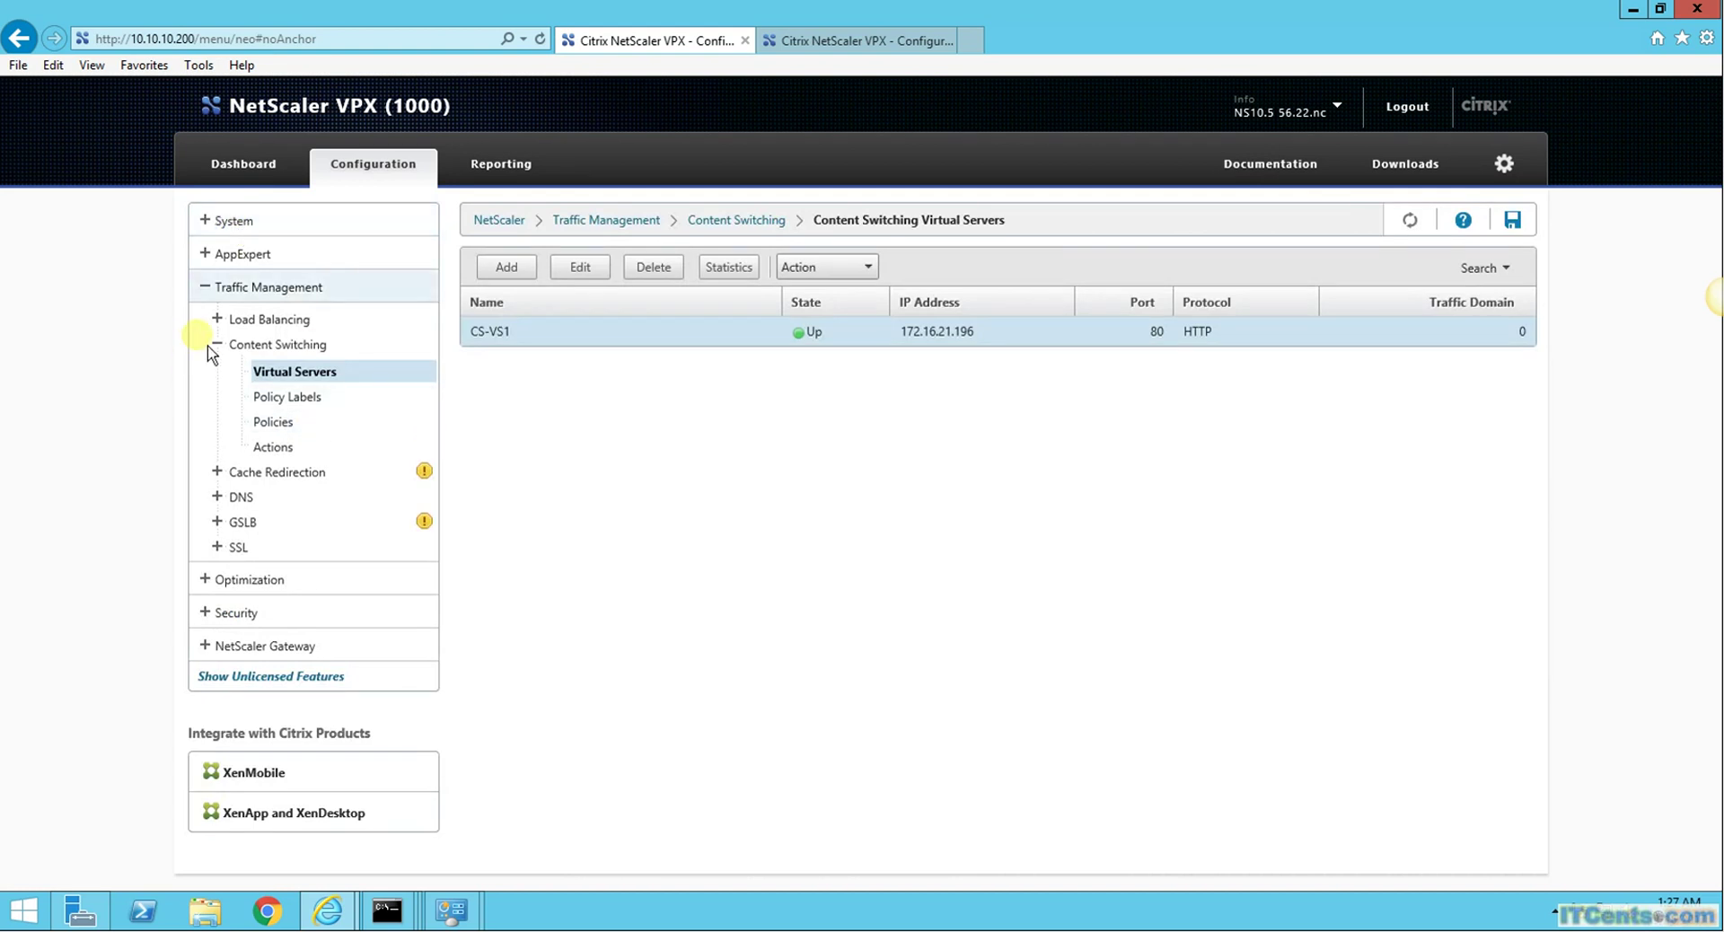
Start a new content switching policy named URL_CSPOL.
{"action": "left_click", "coordinate": [274, 422]}
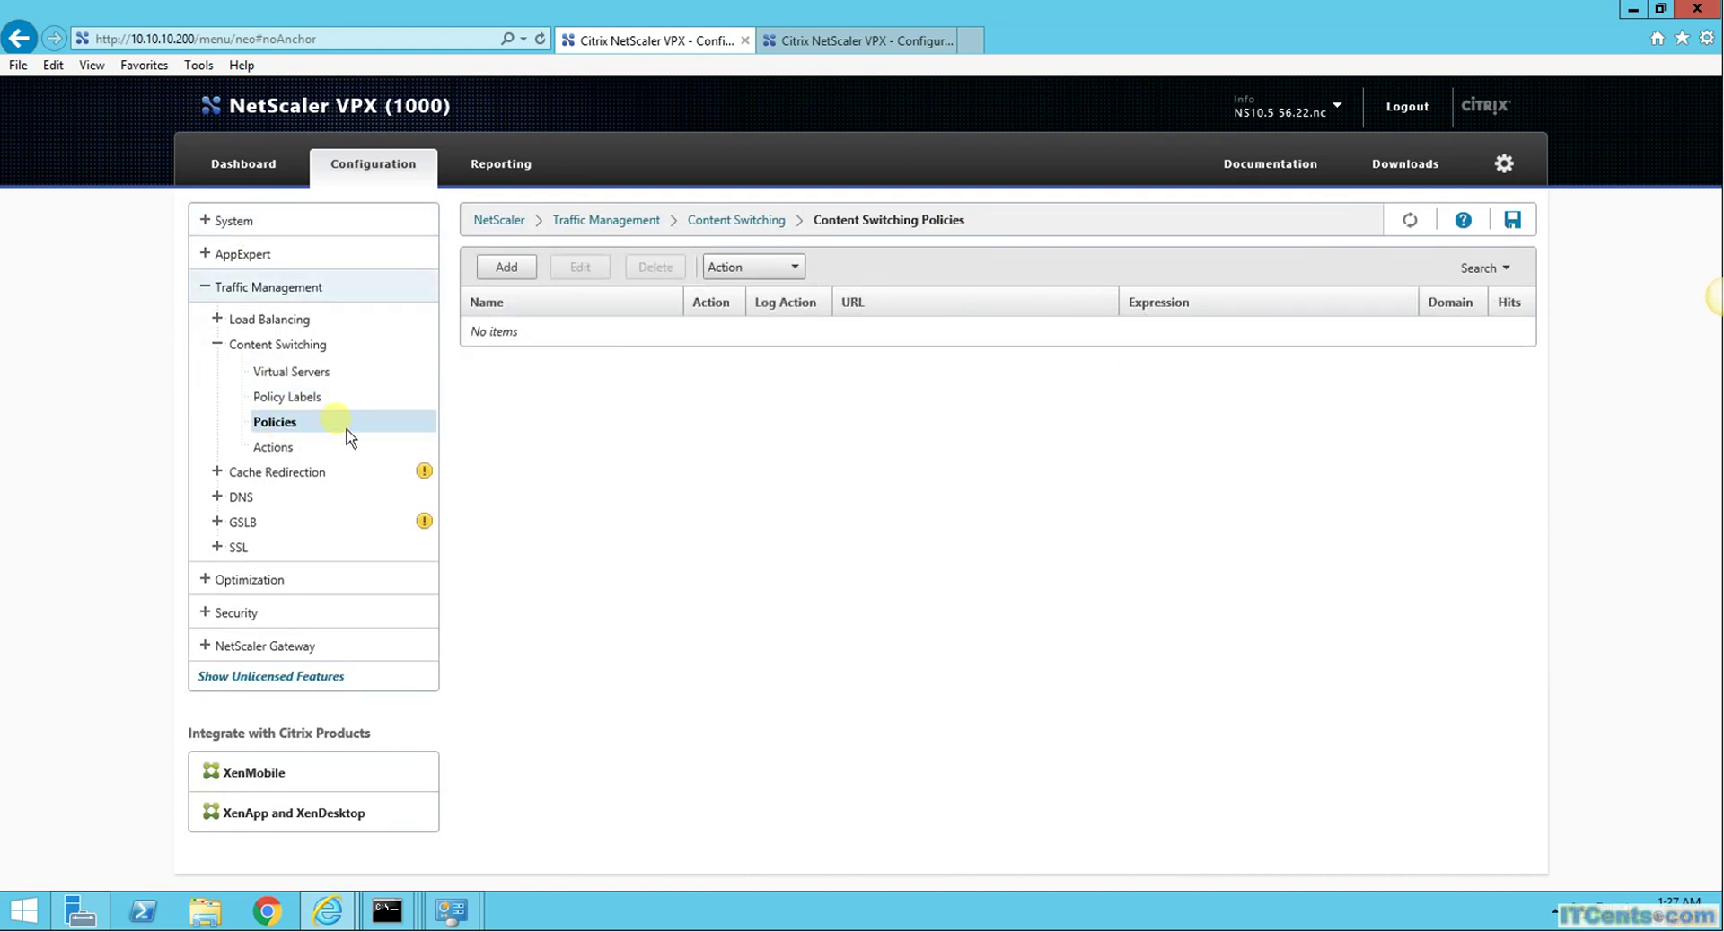
{"action": "left_click", "coordinate": [507, 267]}
{"action": "left_click", "coordinate": [254, 330]}
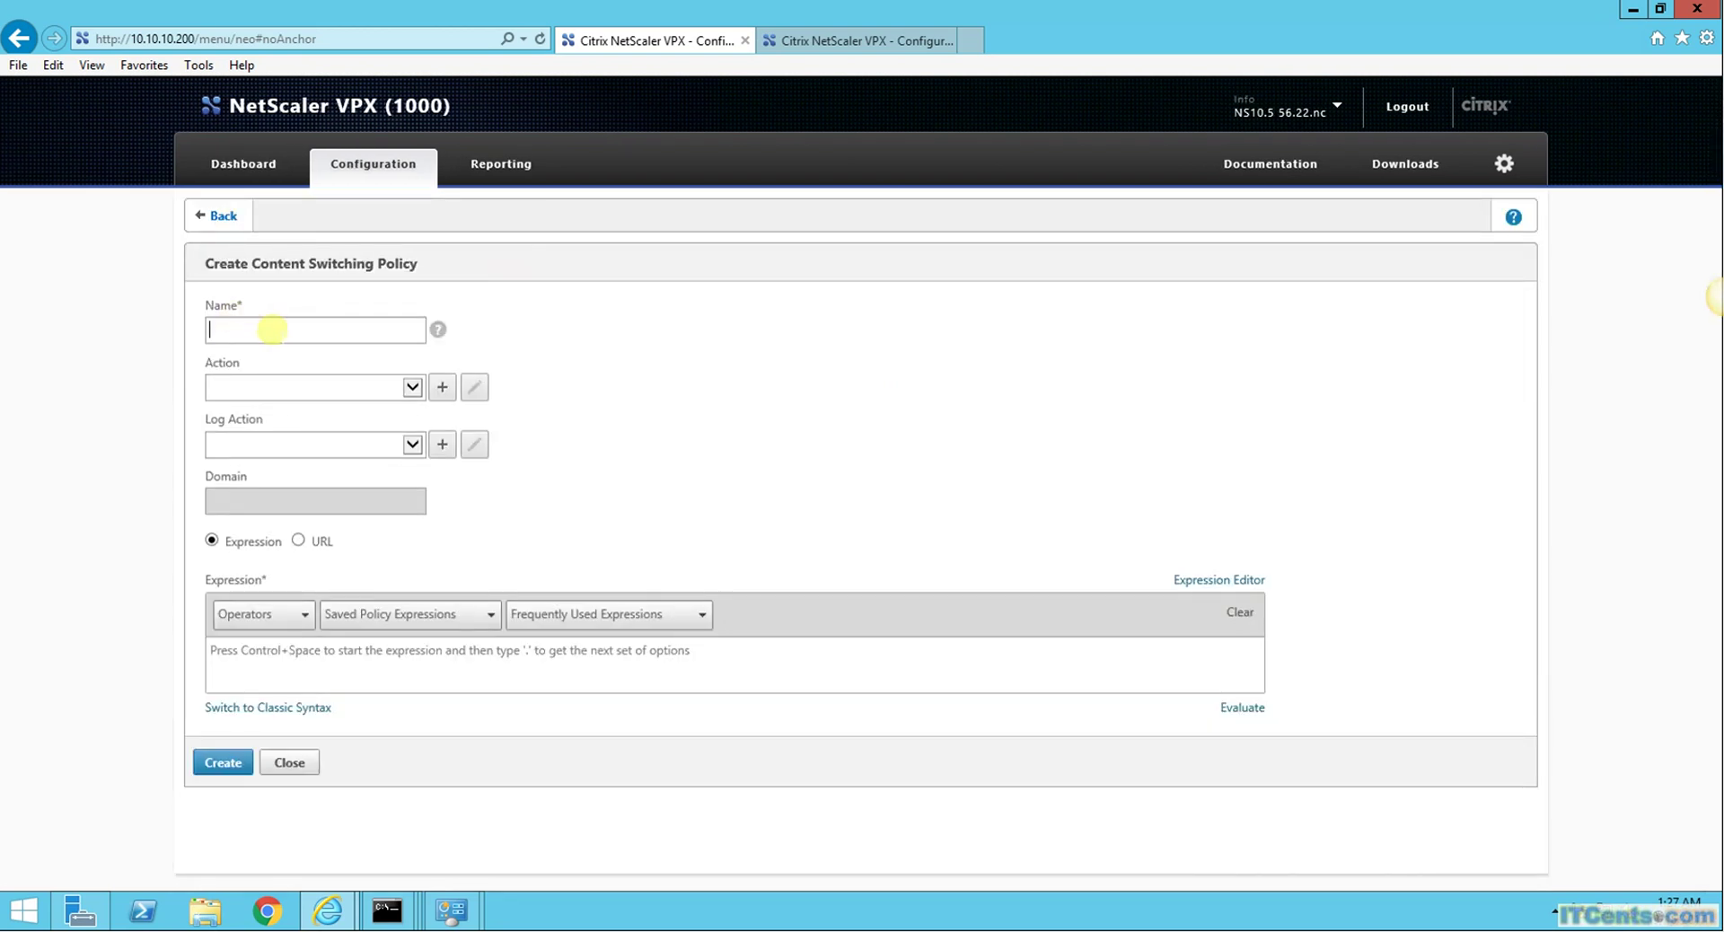
{"action": "type", "text": "URL_CSPOL"}
Try the URL and classic expression options, closing the expression builder without adding anything.
{"action": "left_click", "coordinate": [298, 540]}
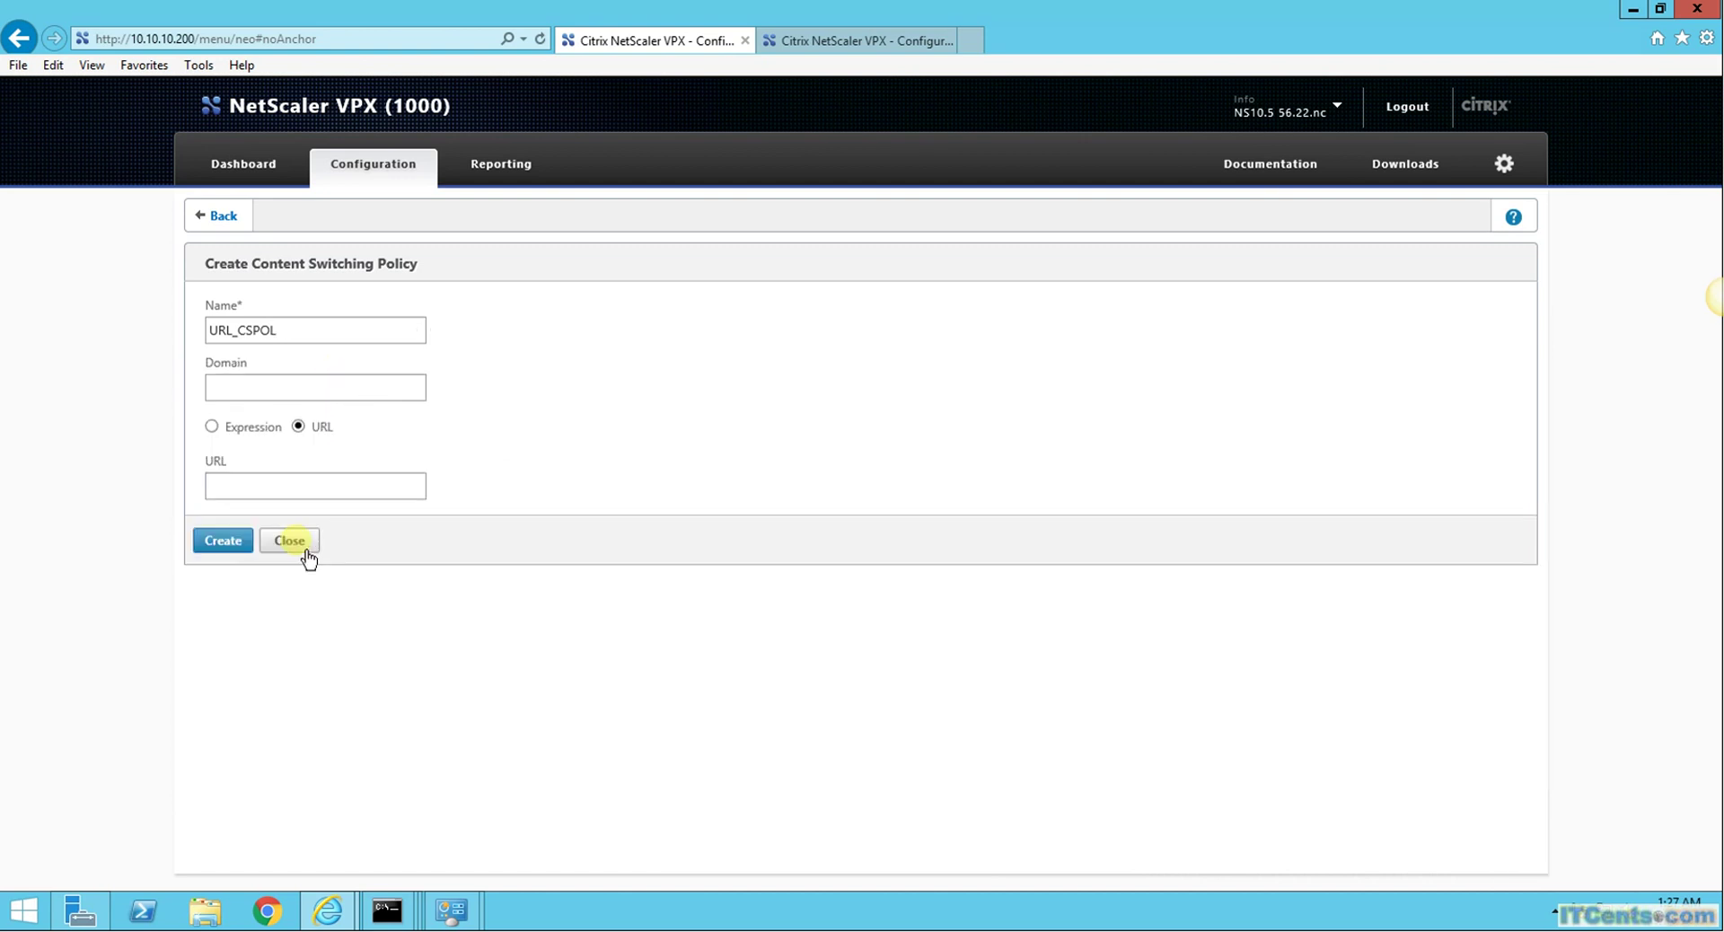
{"action": "left_click", "coordinate": [220, 431]}
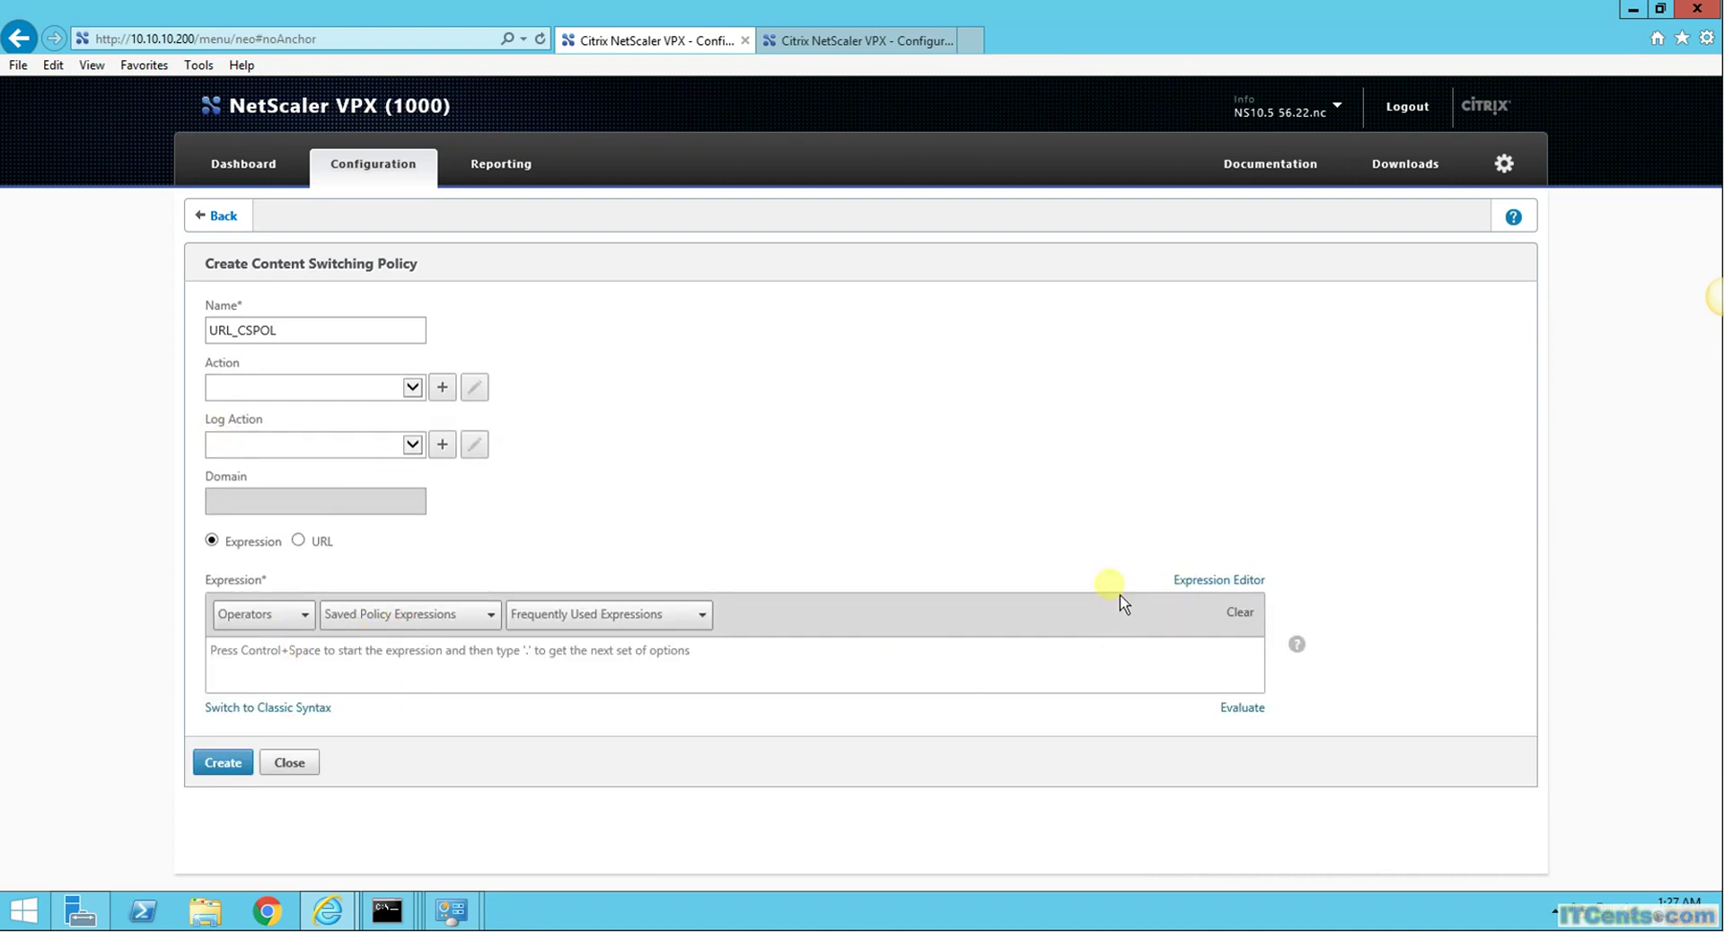
{"action": "left_click", "coordinate": [285, 710]}
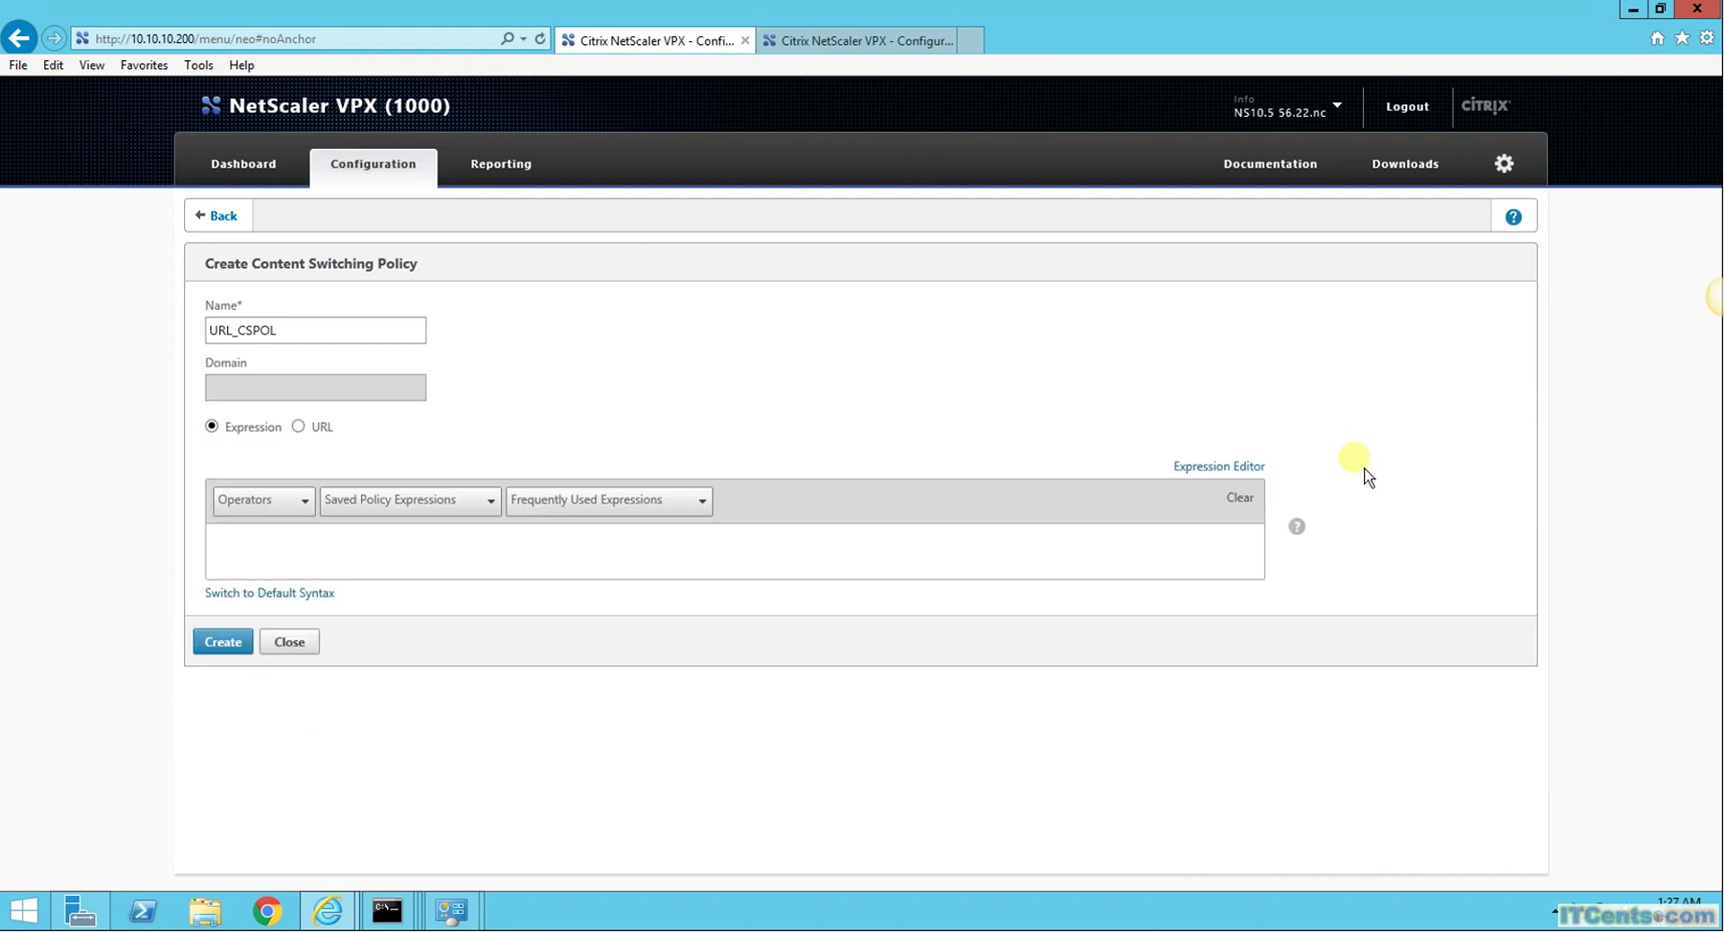
{"action": "left_click", "coordinate": [1219, 467]}
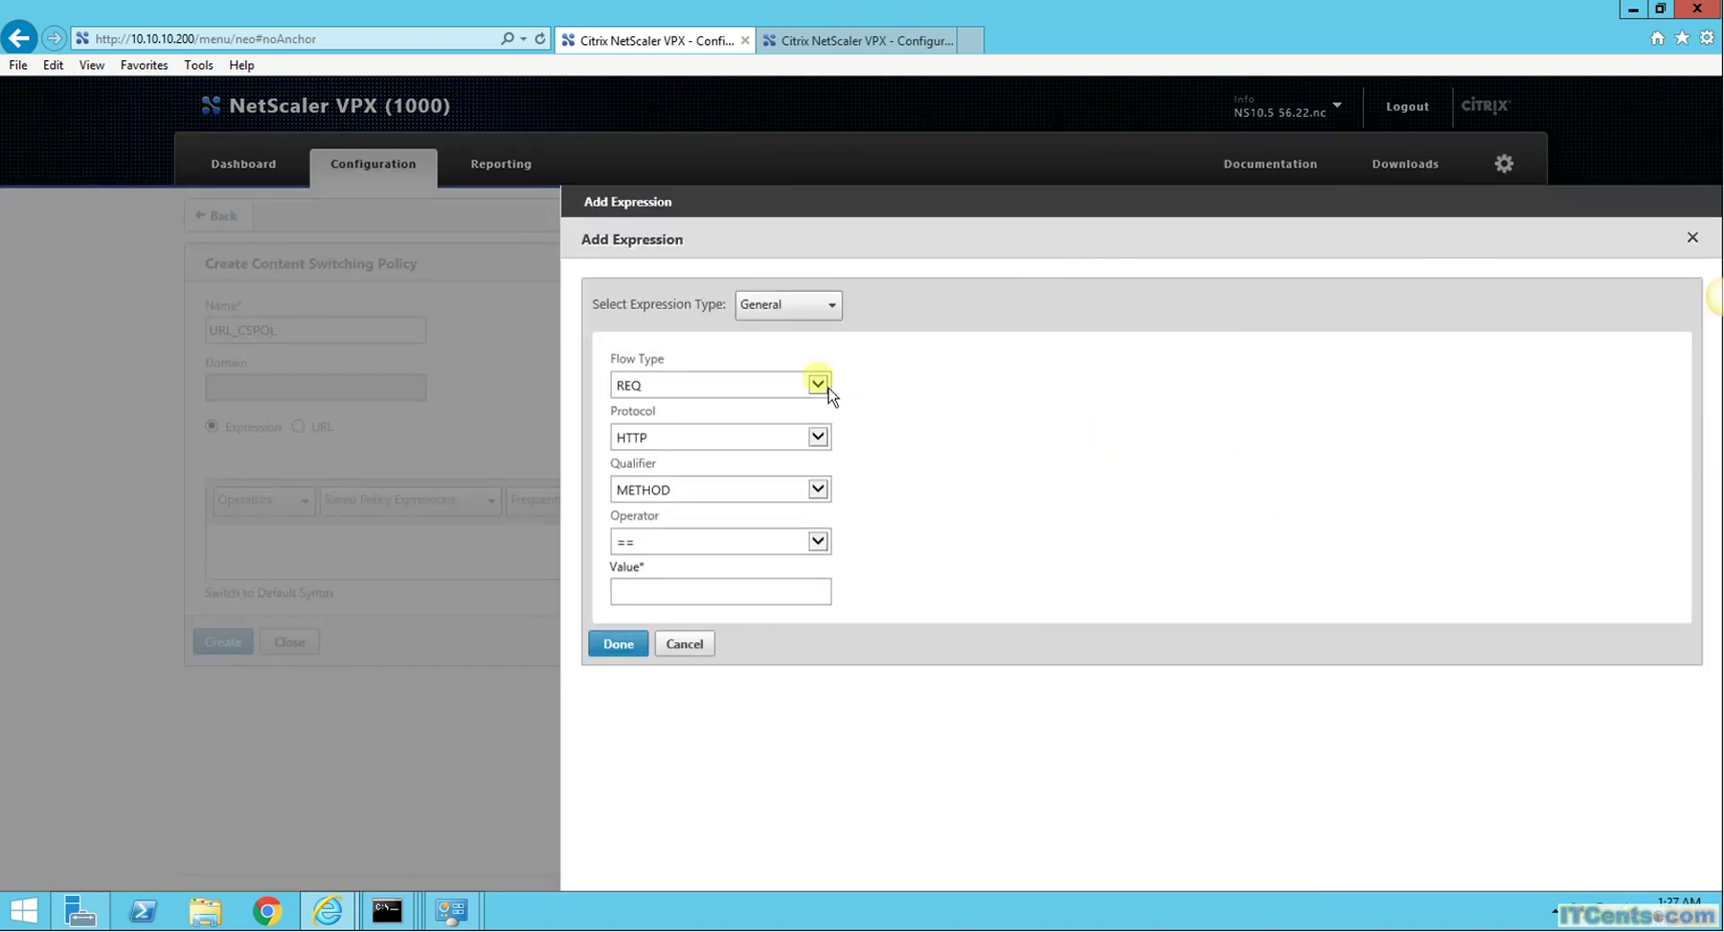
{"action": "left_click", "coordinate": [835, 310]}
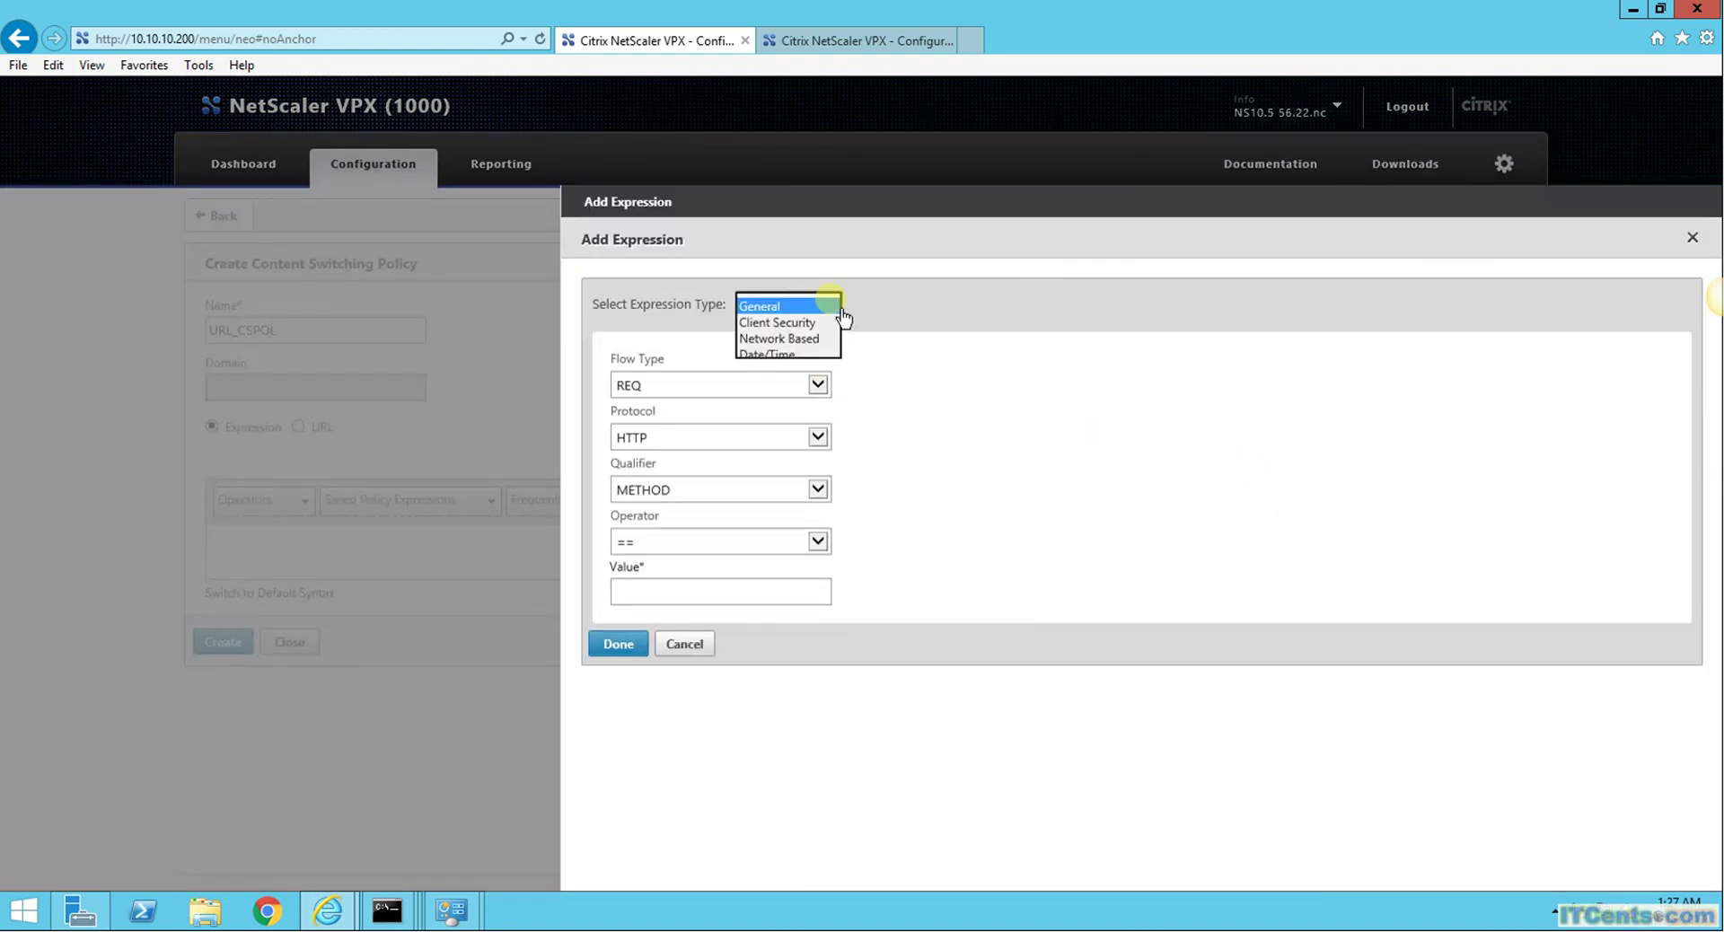
{"action": "left_click", "coordinate": [1002, 478]}
{"action": "left_click", "coordinate": [705, 648]}
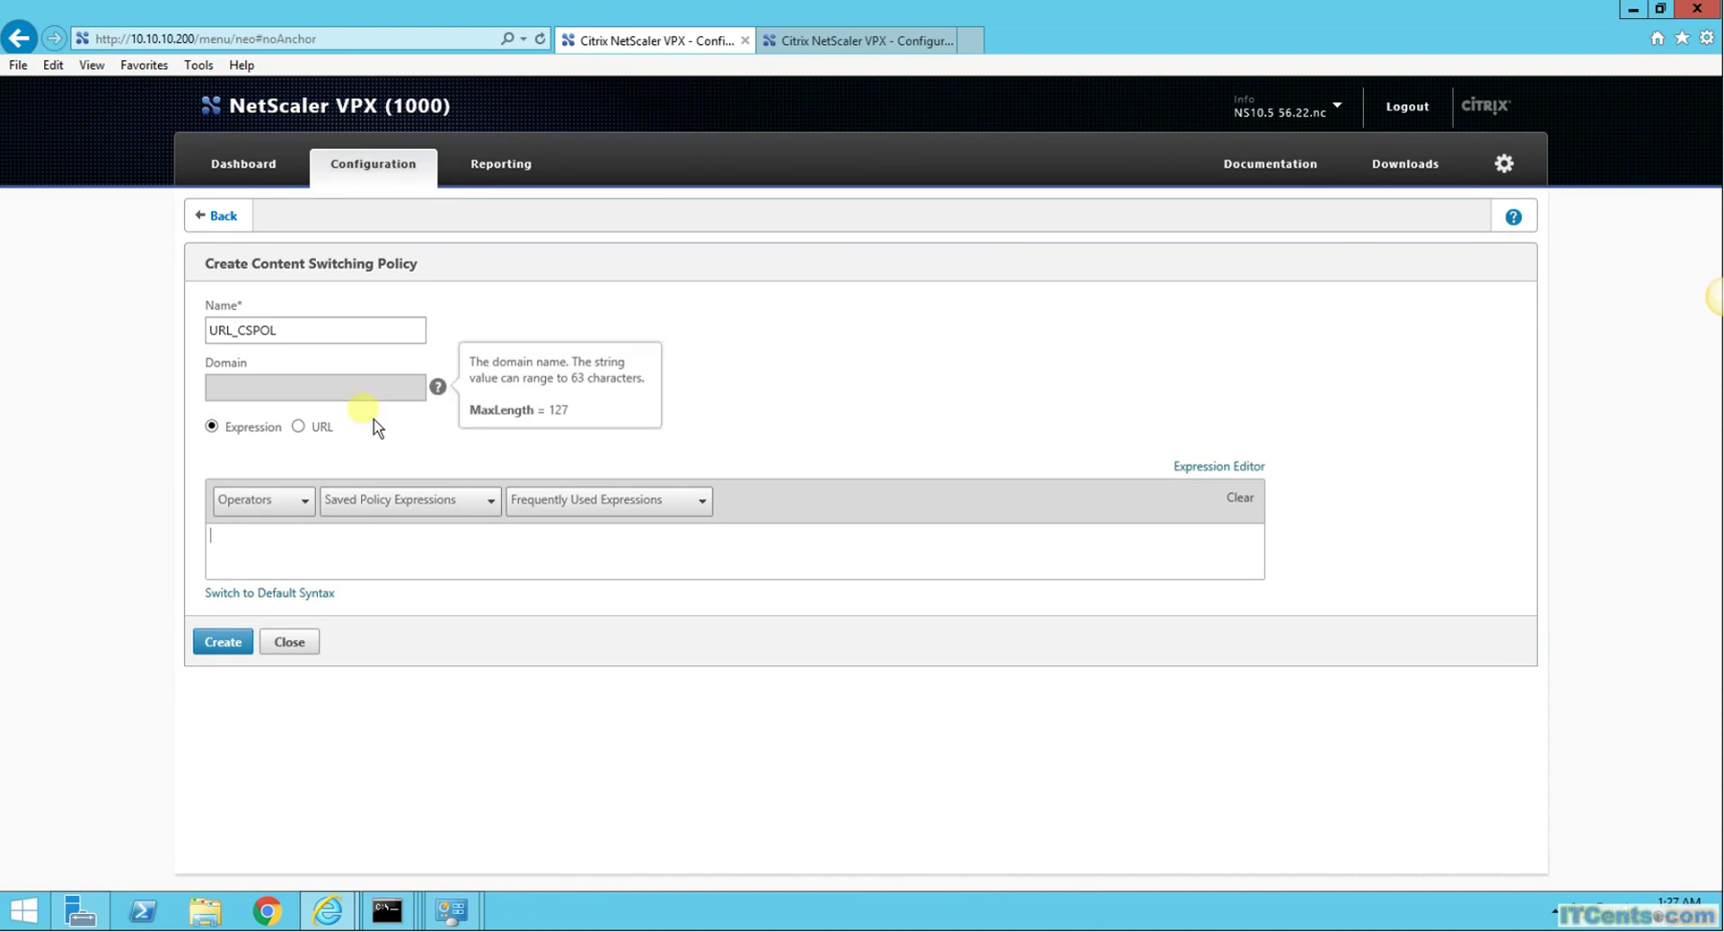
Set URL matching with domain cstest.itcents.com and URL index.htm, and create the policy.
{"action": "left_click", "coordinate": [300, 428]}
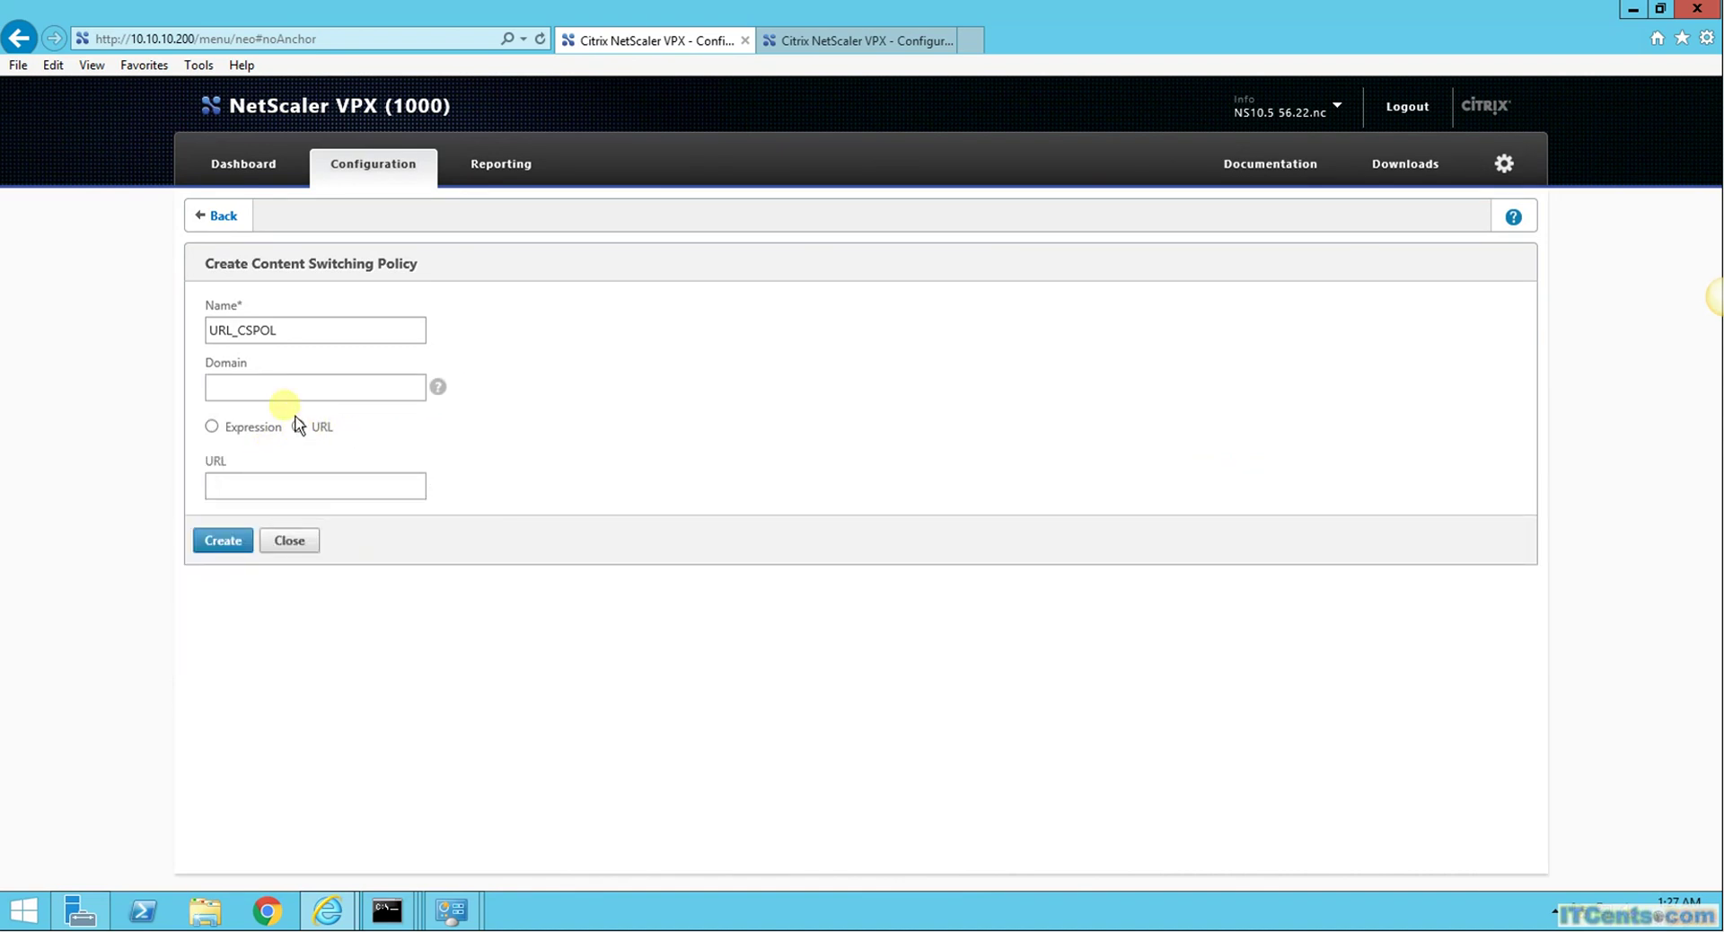
{"action": "left_click", "coordinate": [225, 388]}
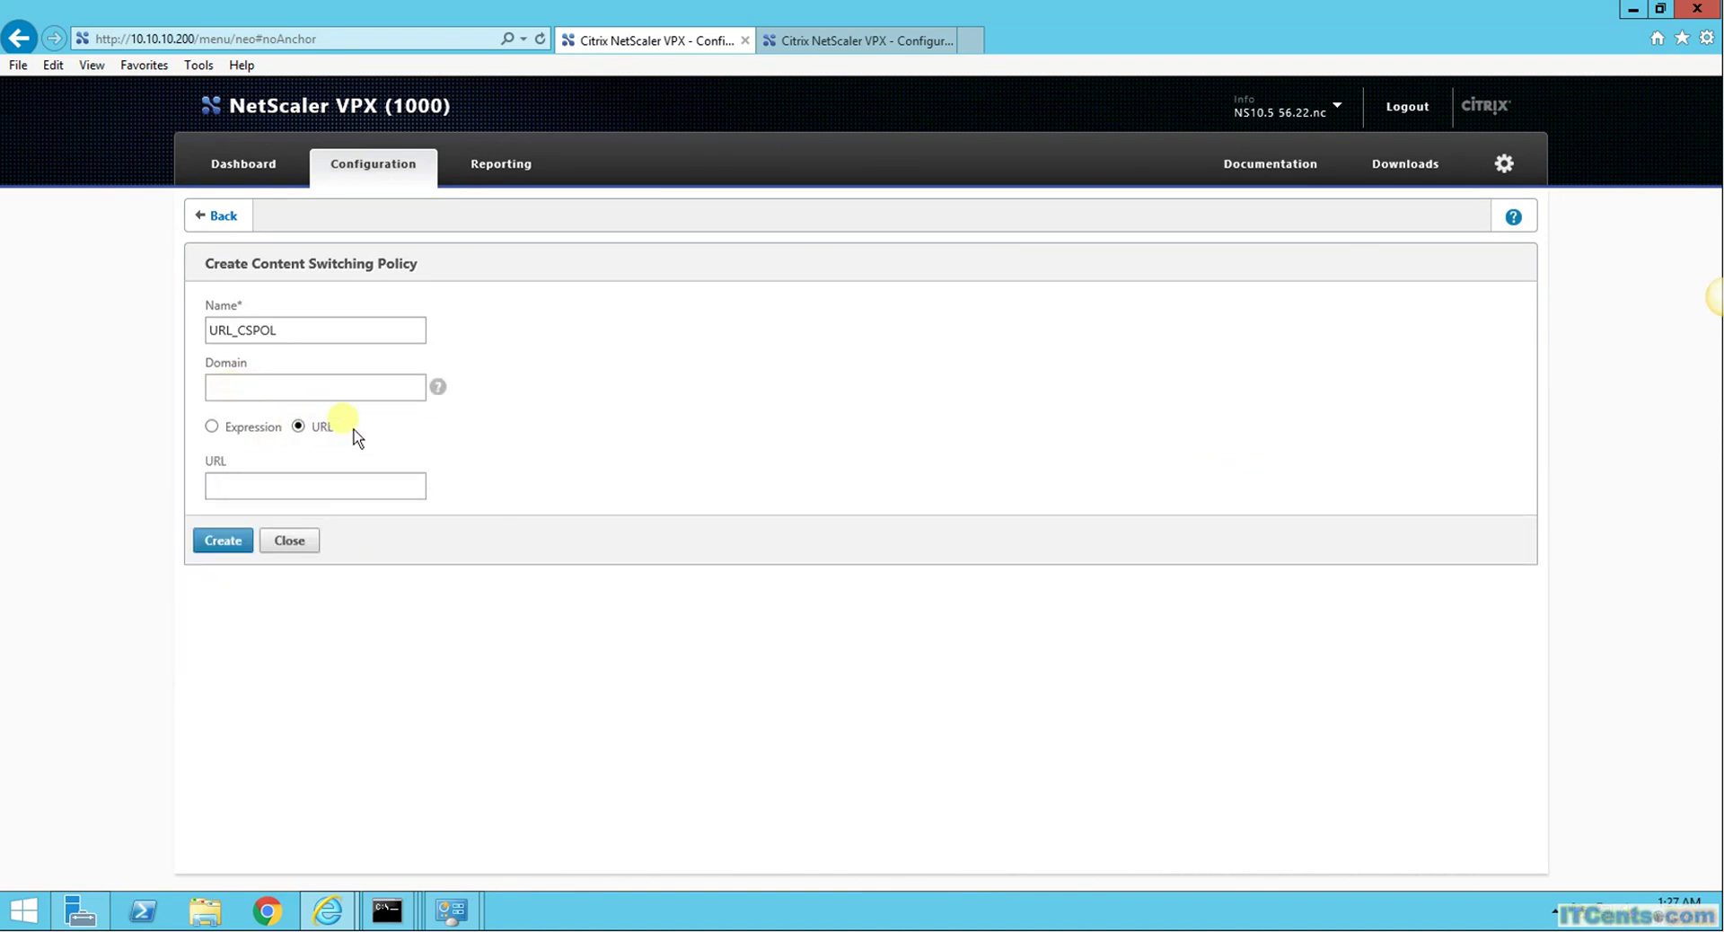
{"action": "type", "text": "cstest.itcents.com"}
{"action": "left_click", "coordinate": [235, 486]}
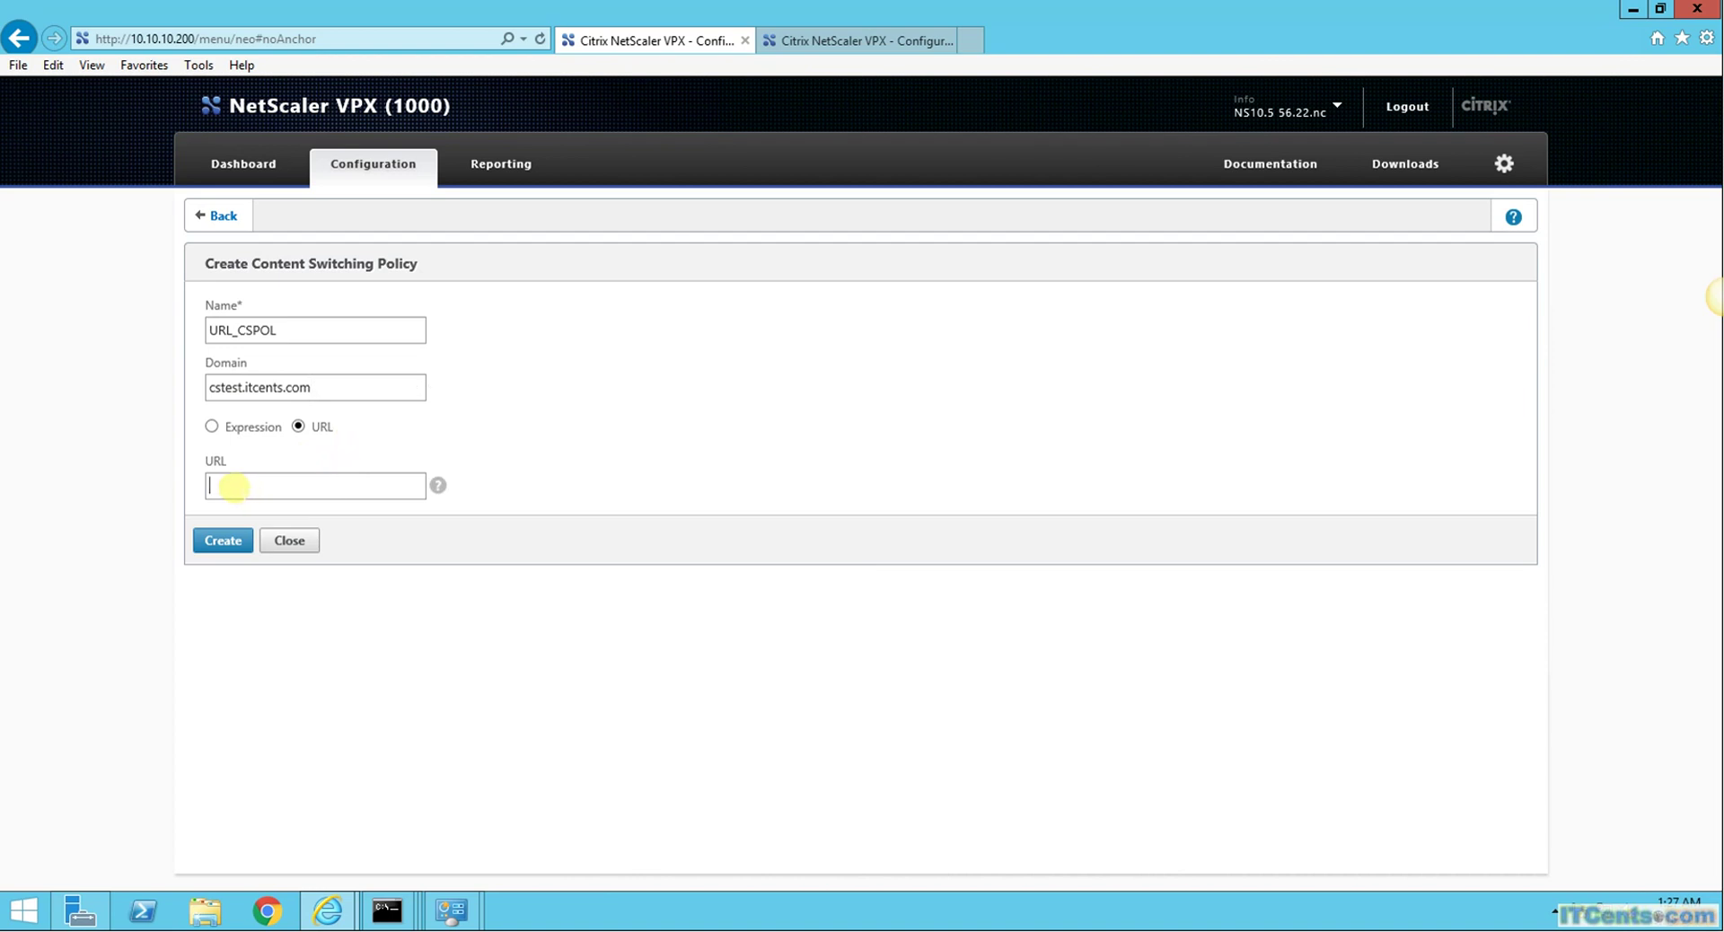
{"action": "type", "text": "index.htm"}
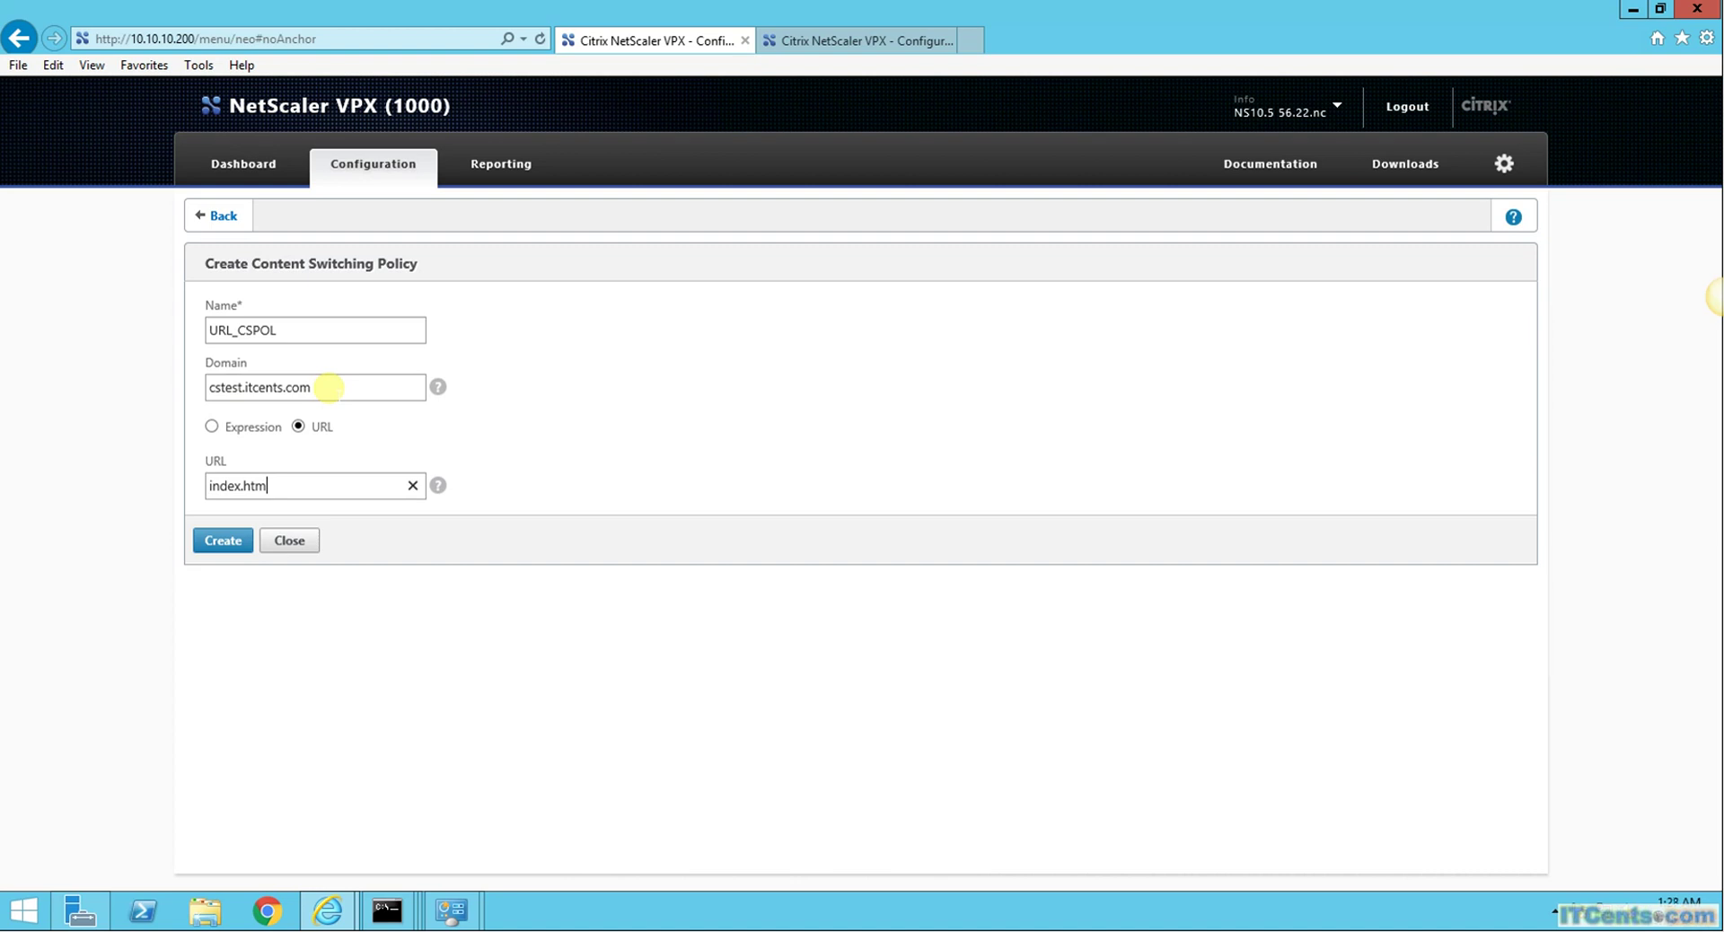
{"action": "left_click", "coordinate": [233, 544]}
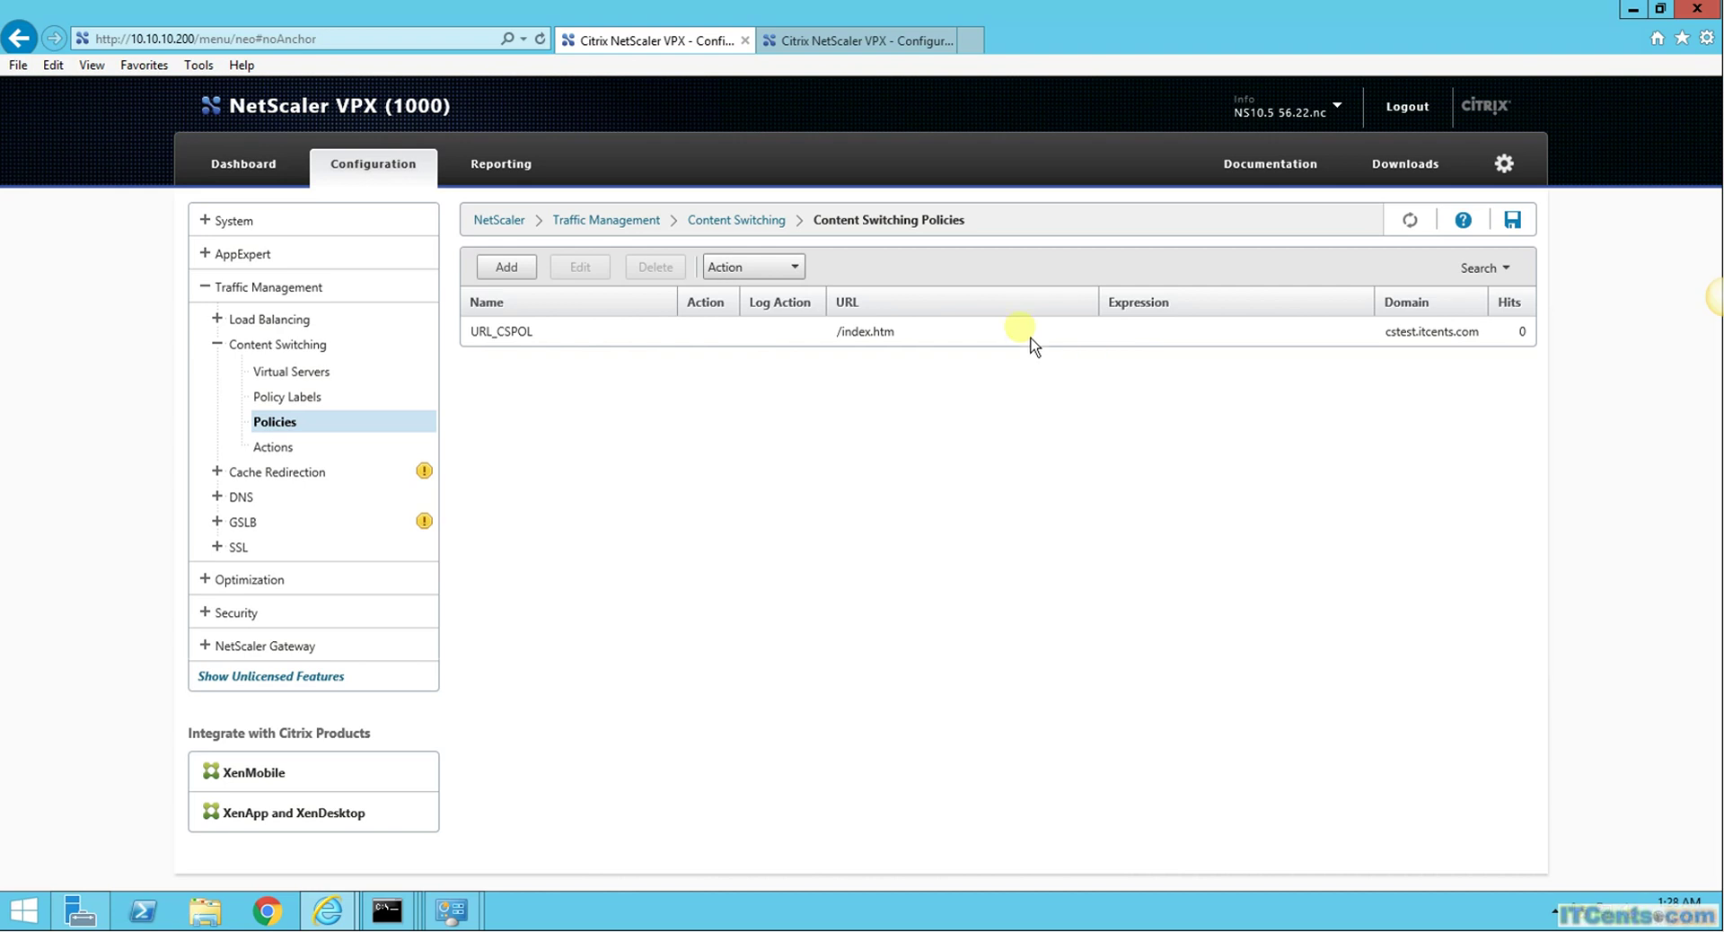
Open CS-VS1 and choose URL_CSPOL as the content switching policy to bind.
{"action": "left_click", "coordinate": [334, 375]}
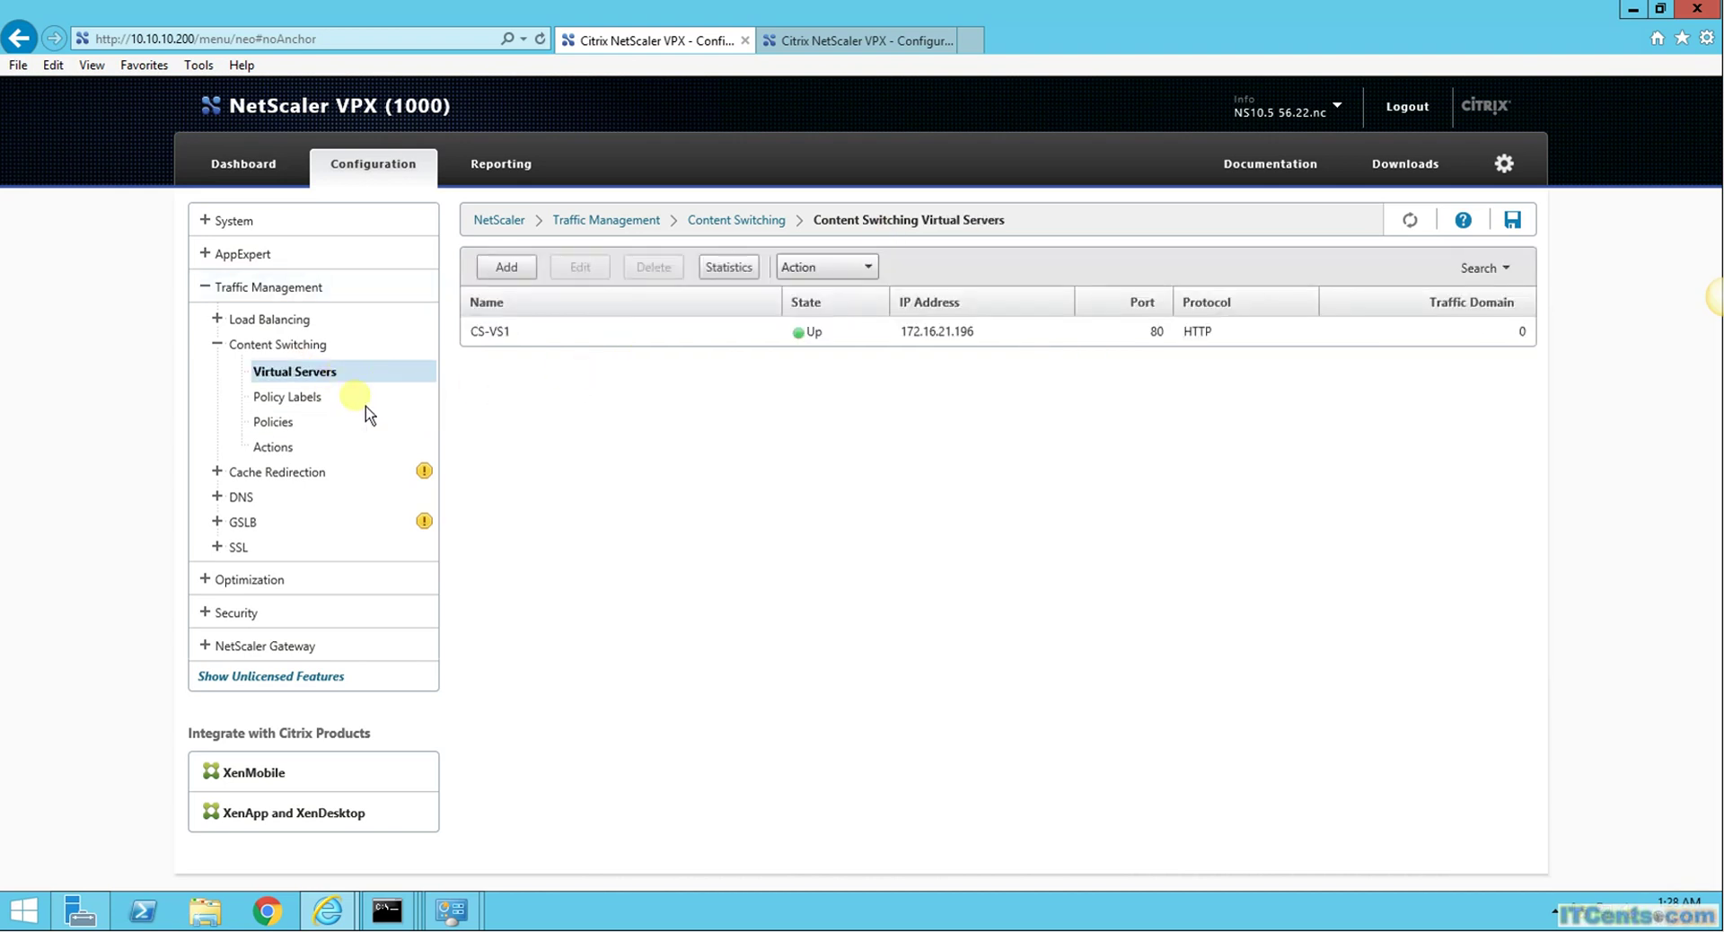
{"action": "double_click", "coordinate": [626, 340]}
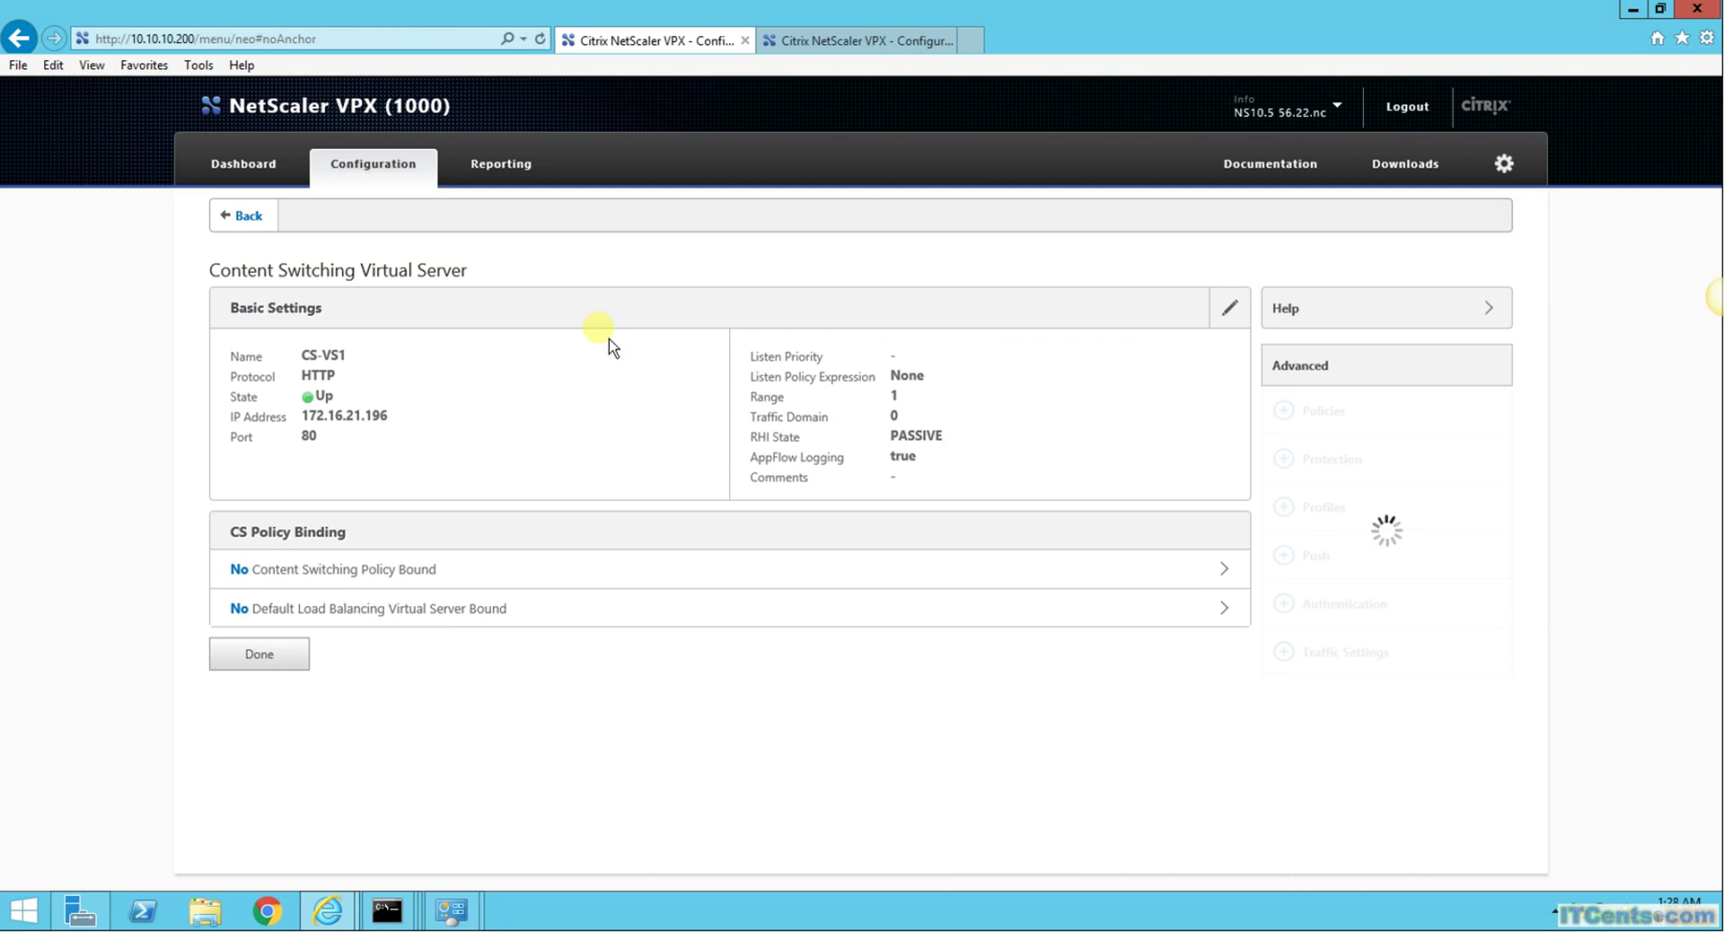
{"action": "left_click", "coordinate": [365, 579]}
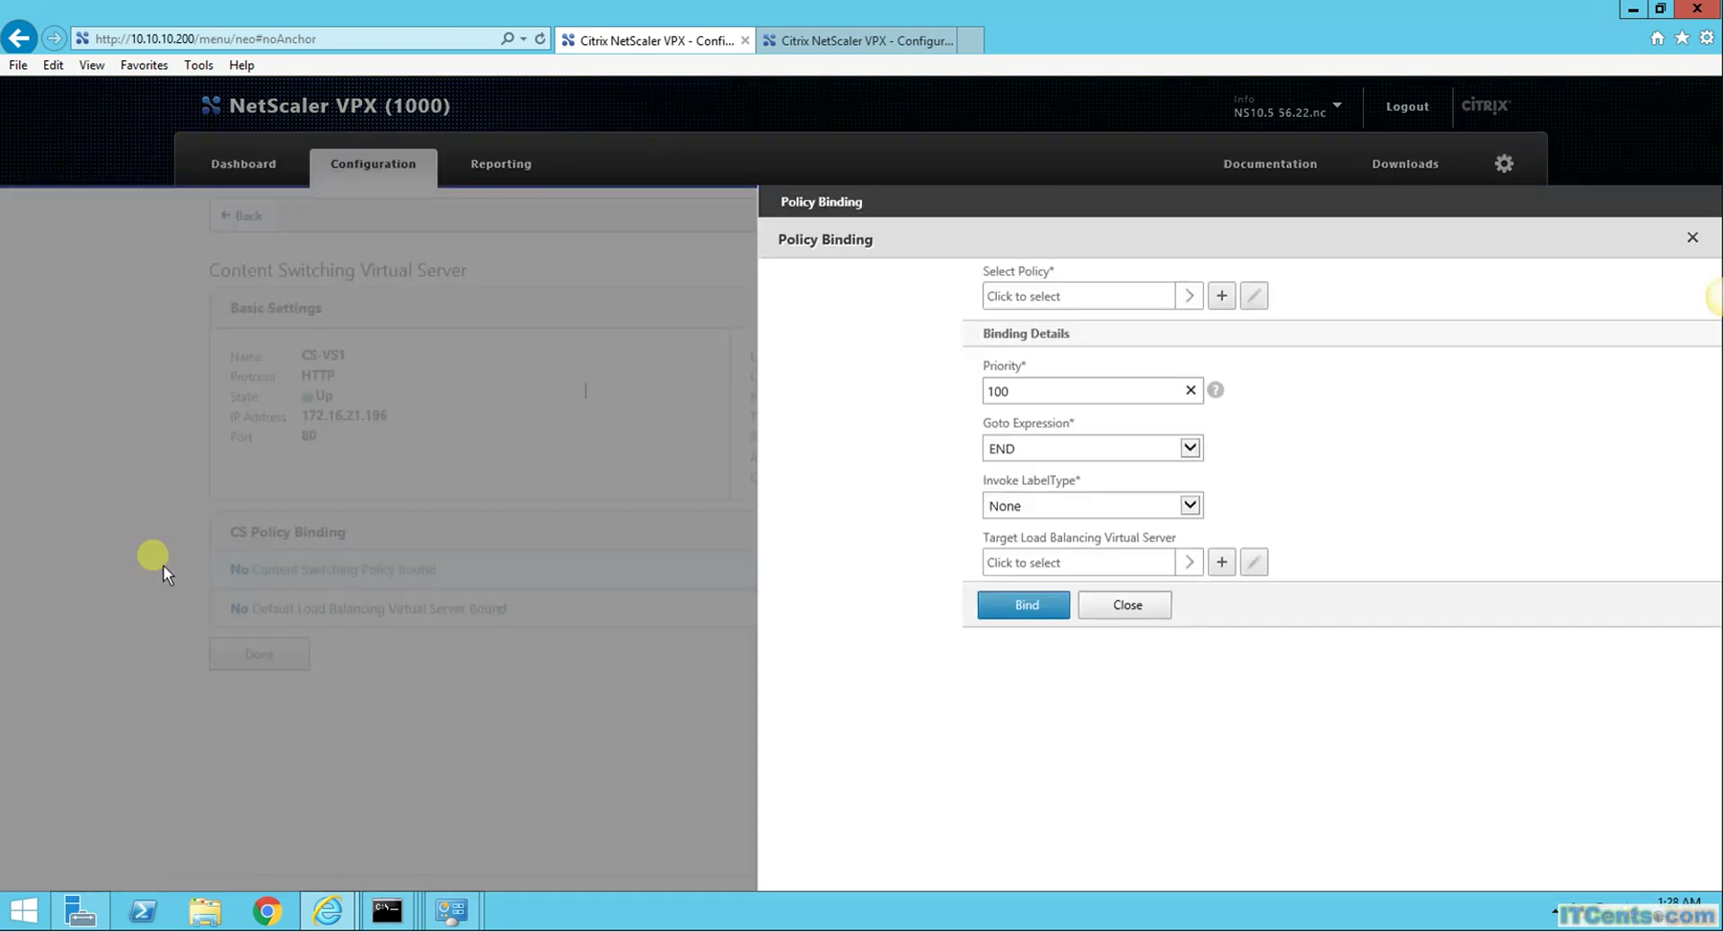
{"action": "left_click", "coordinate": [797, 305]}
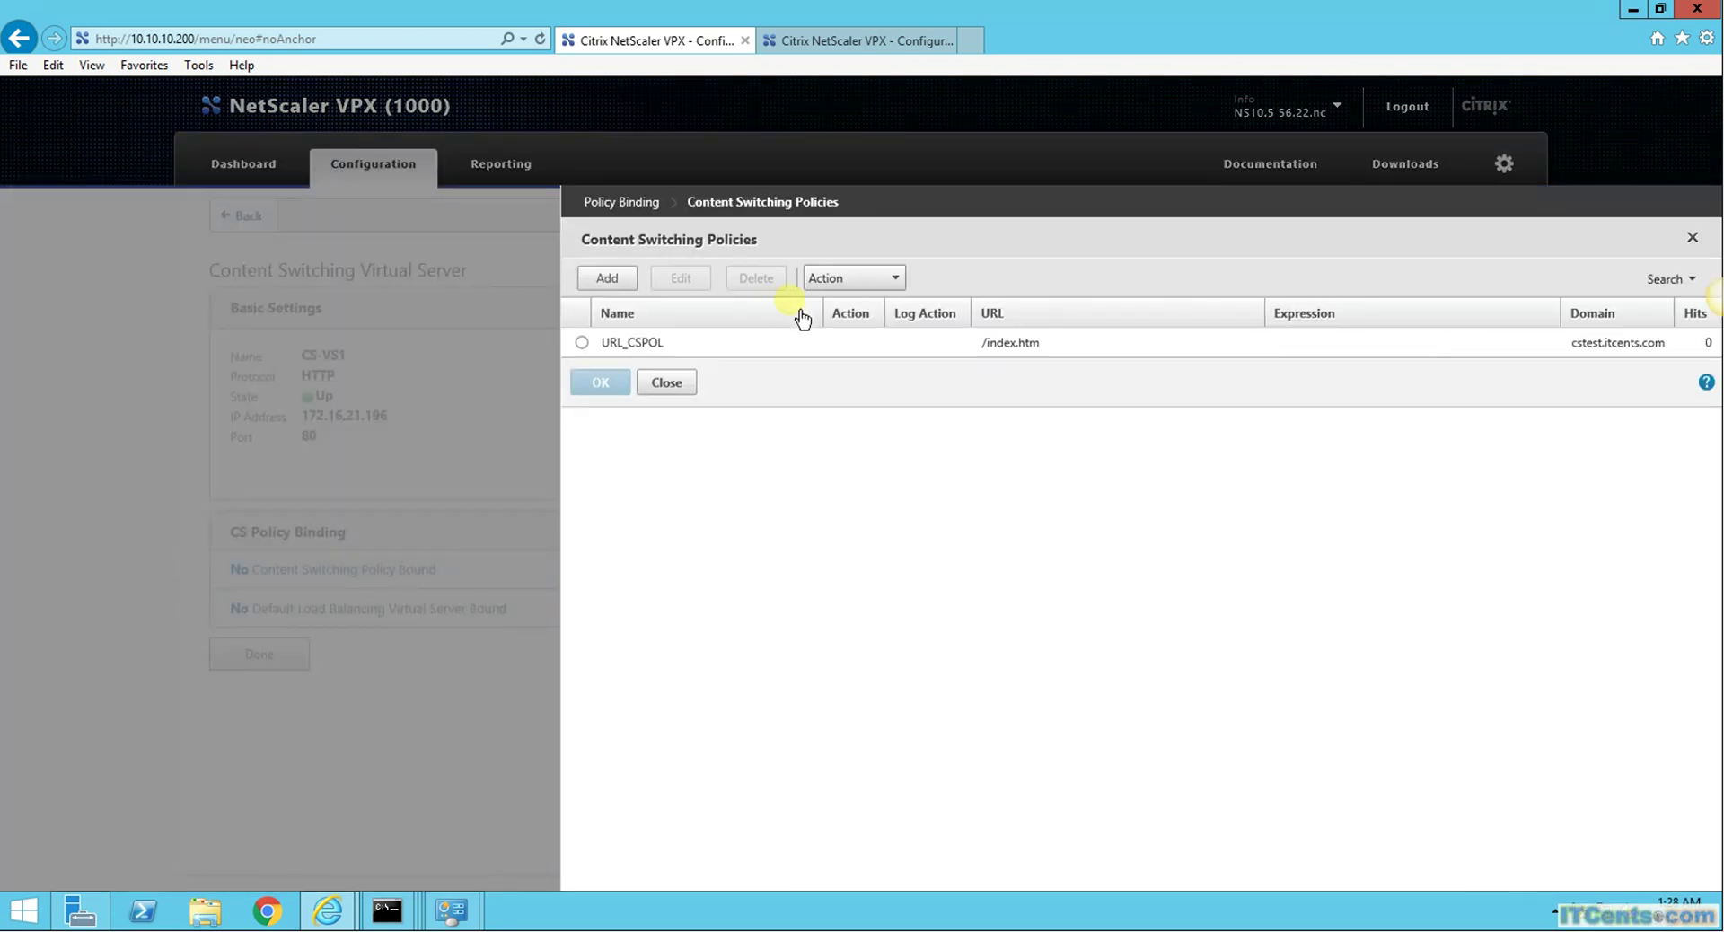
{"action": "left_click", "coordinate": [582, 342]}
{"action": "left_click", "coordinate": [596, 383]}
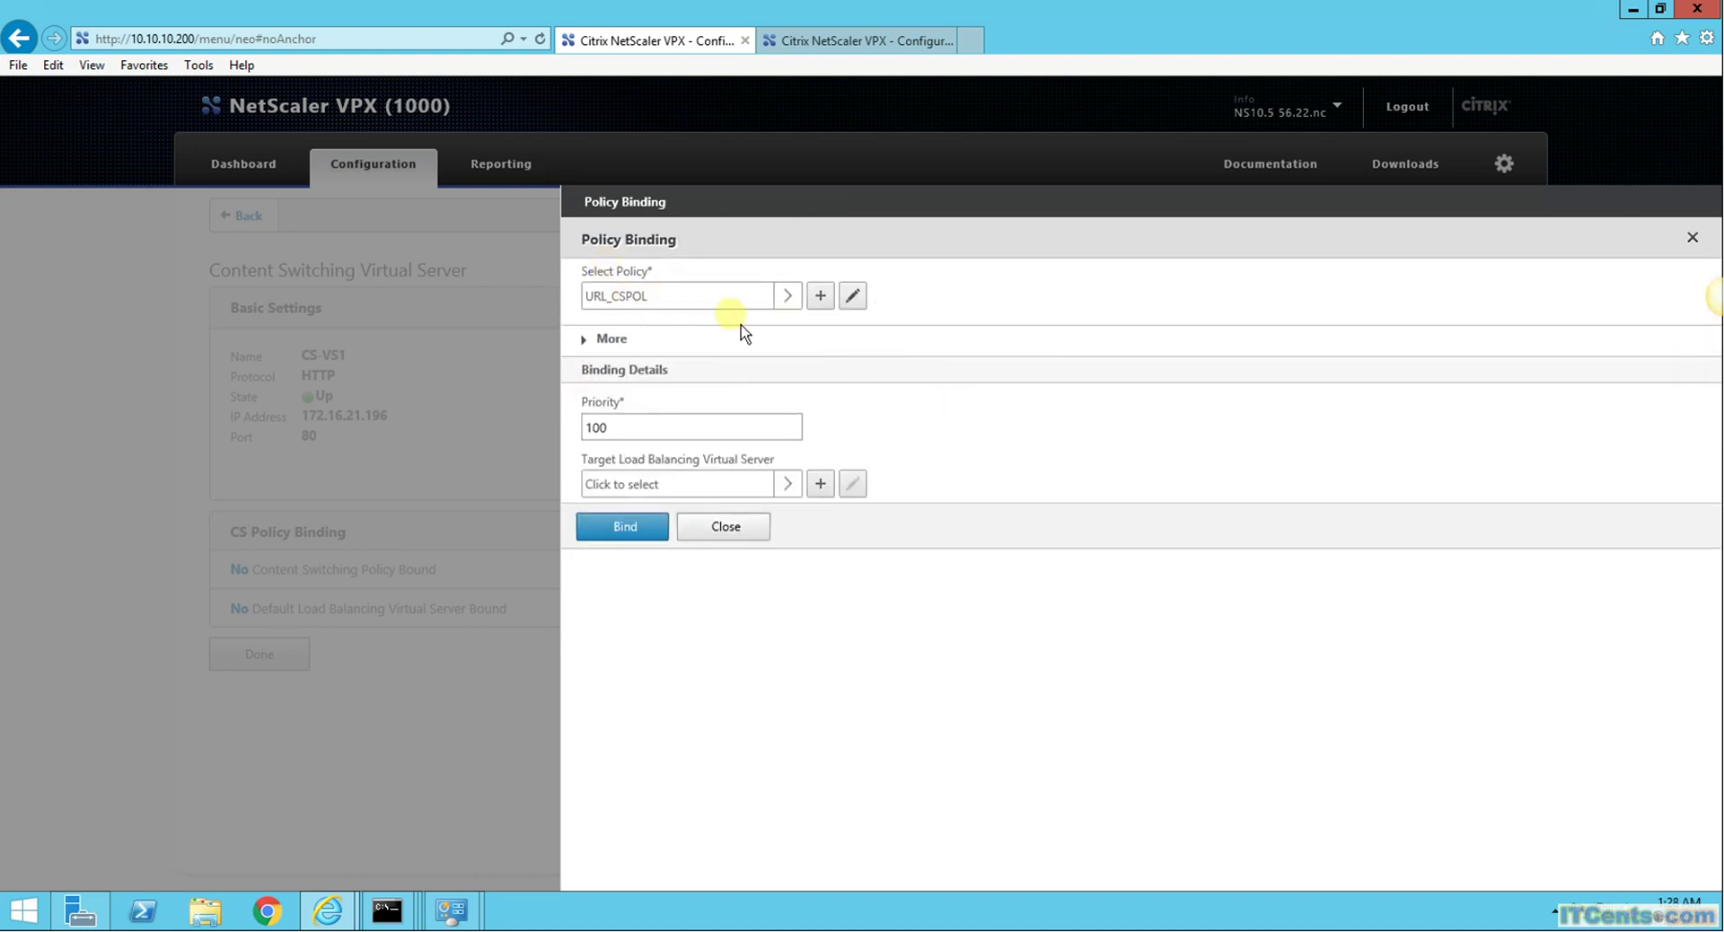
Set the binding priority to 0 and VS2 as the target load balancing virtual server.
{"action": "left_click_drag", "start_coordinate": [616, 424], "coordinate": [530, 412]}
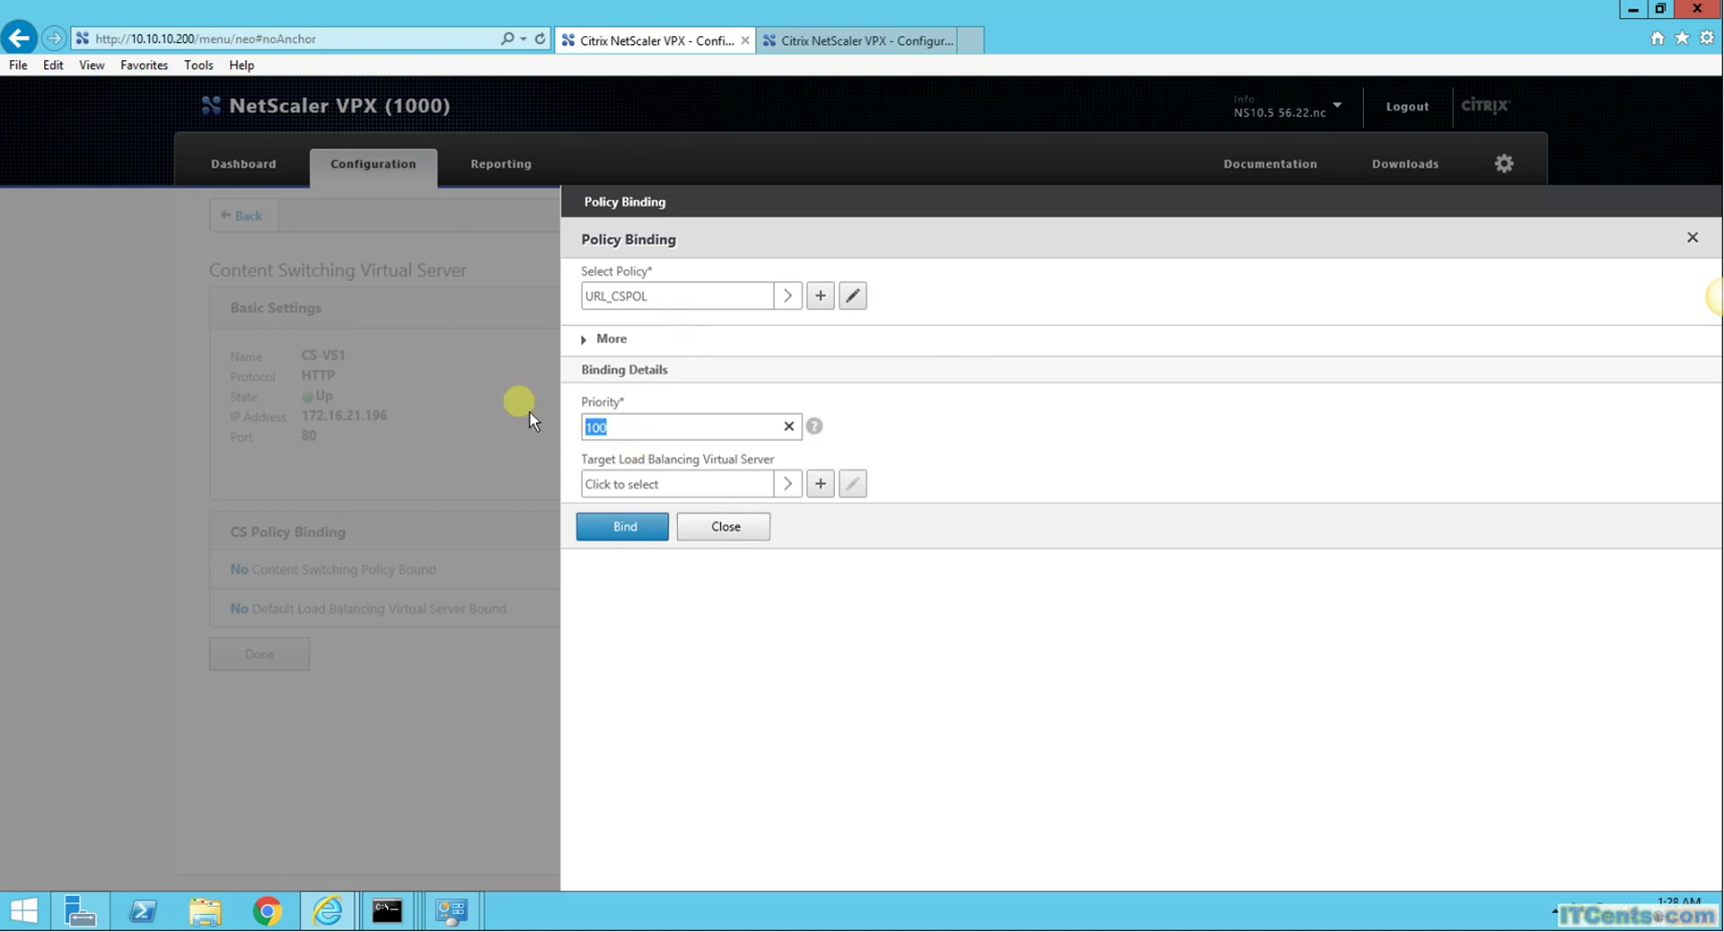
{"action": "type", "text": "0"}
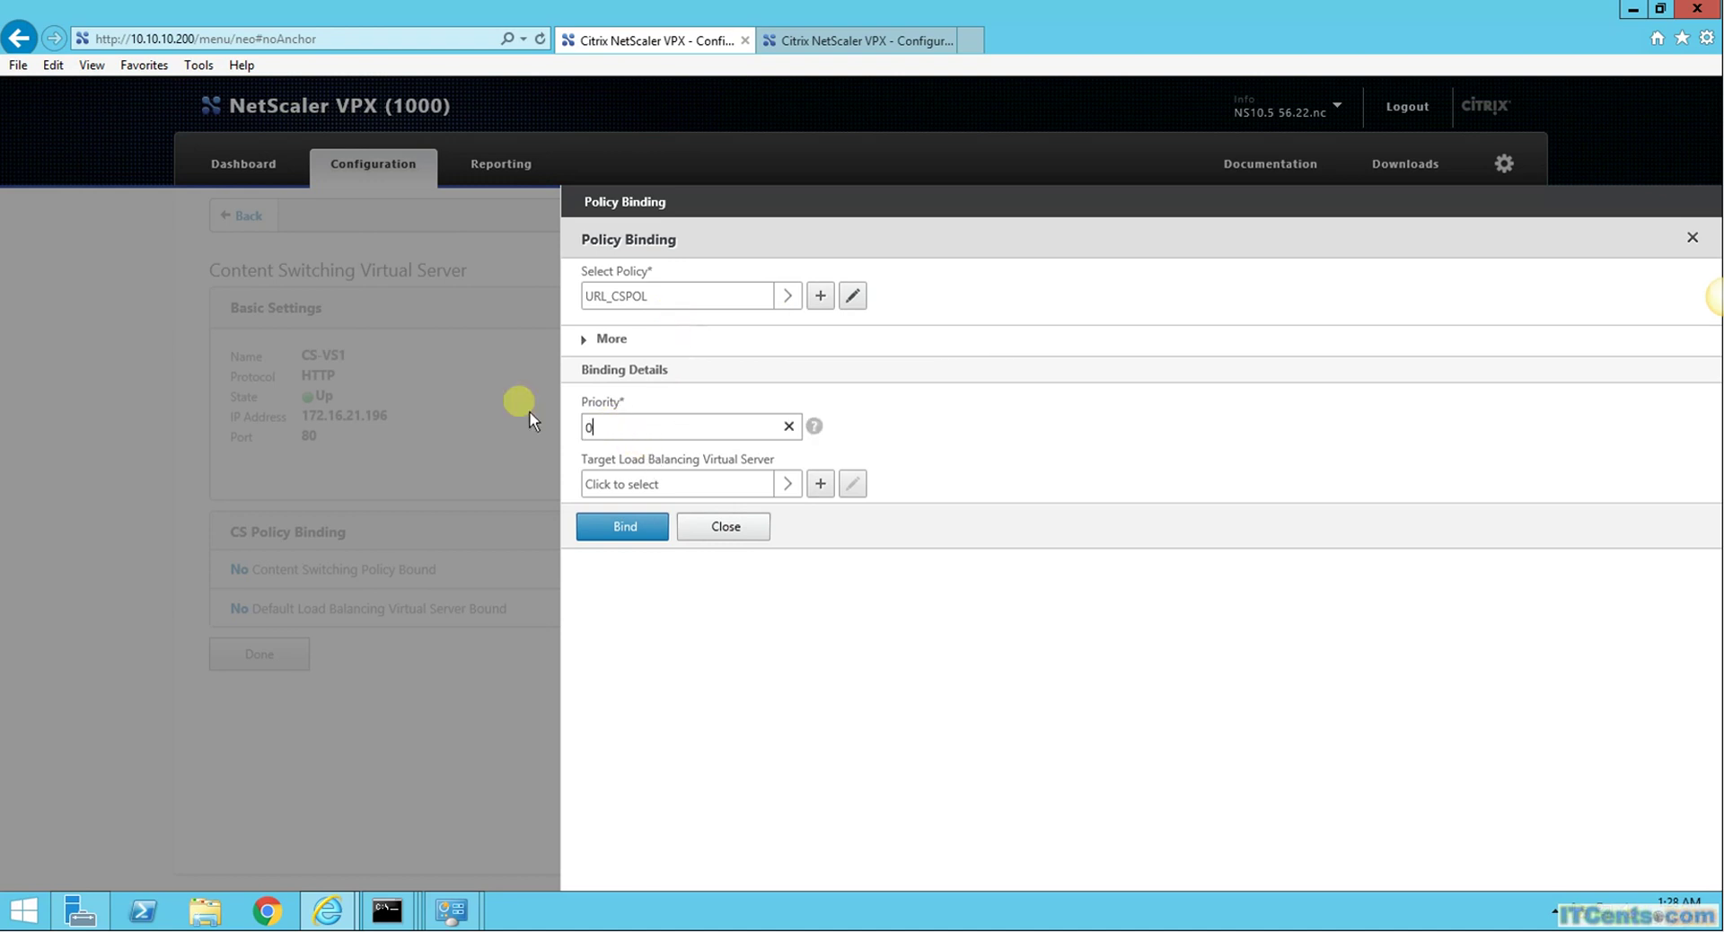
{"action": "left_click", "coordinate": [790, 487]}
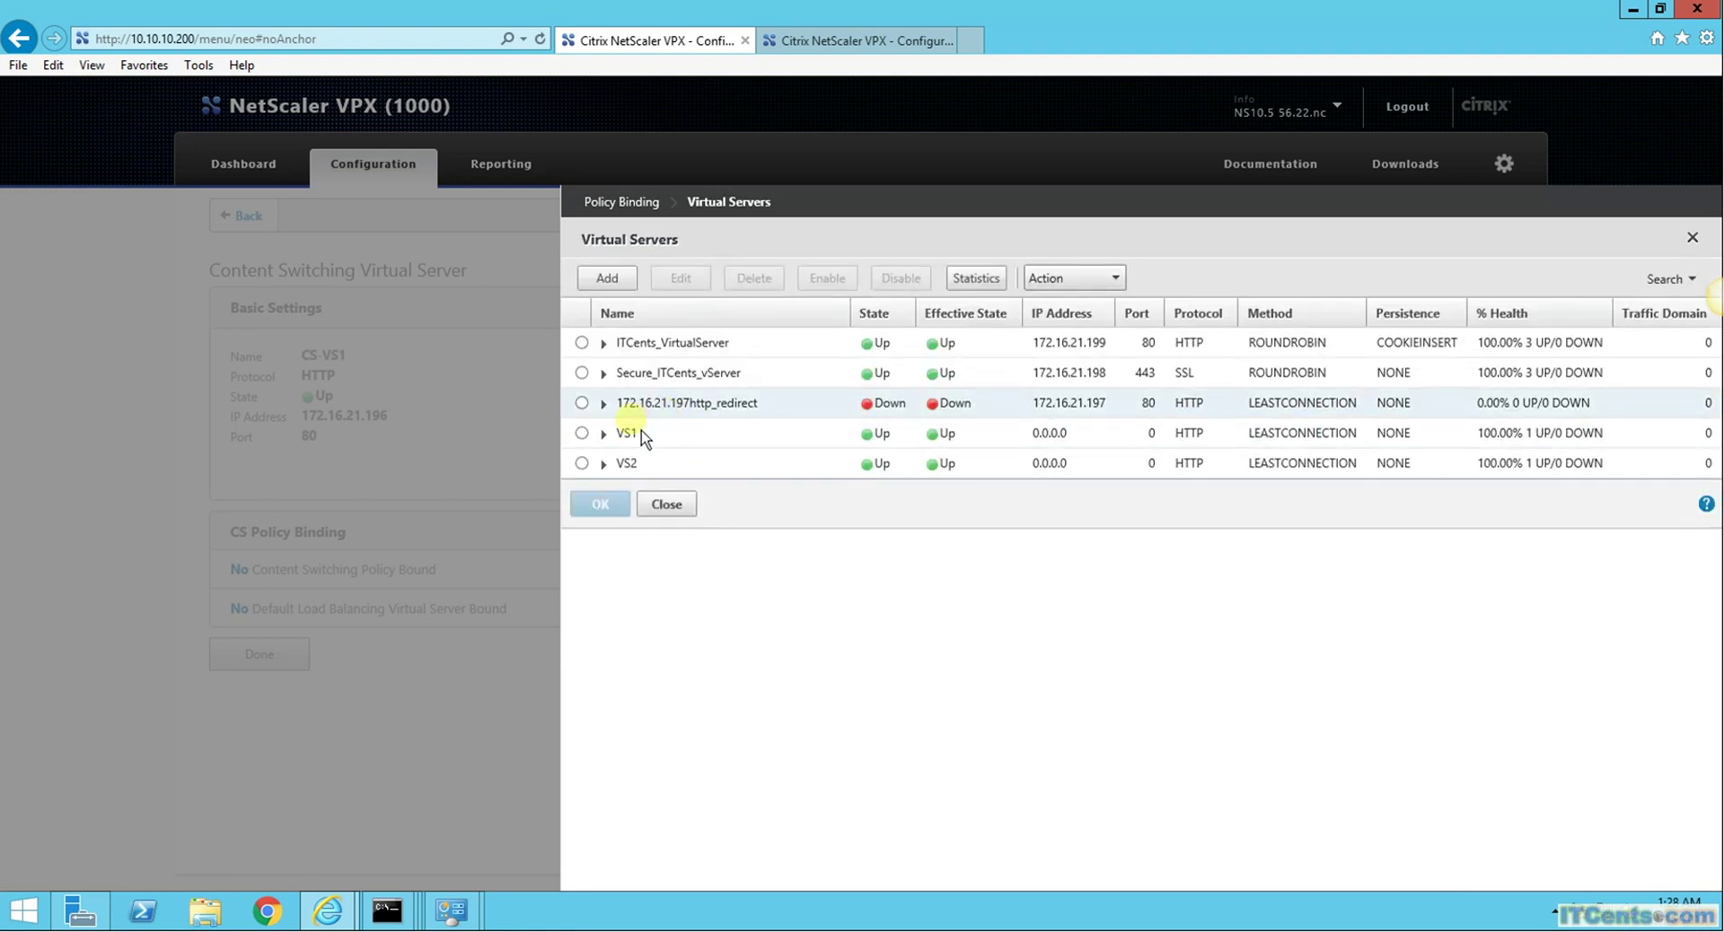
{"action": "left_click", "coordinate": [581, 463]}
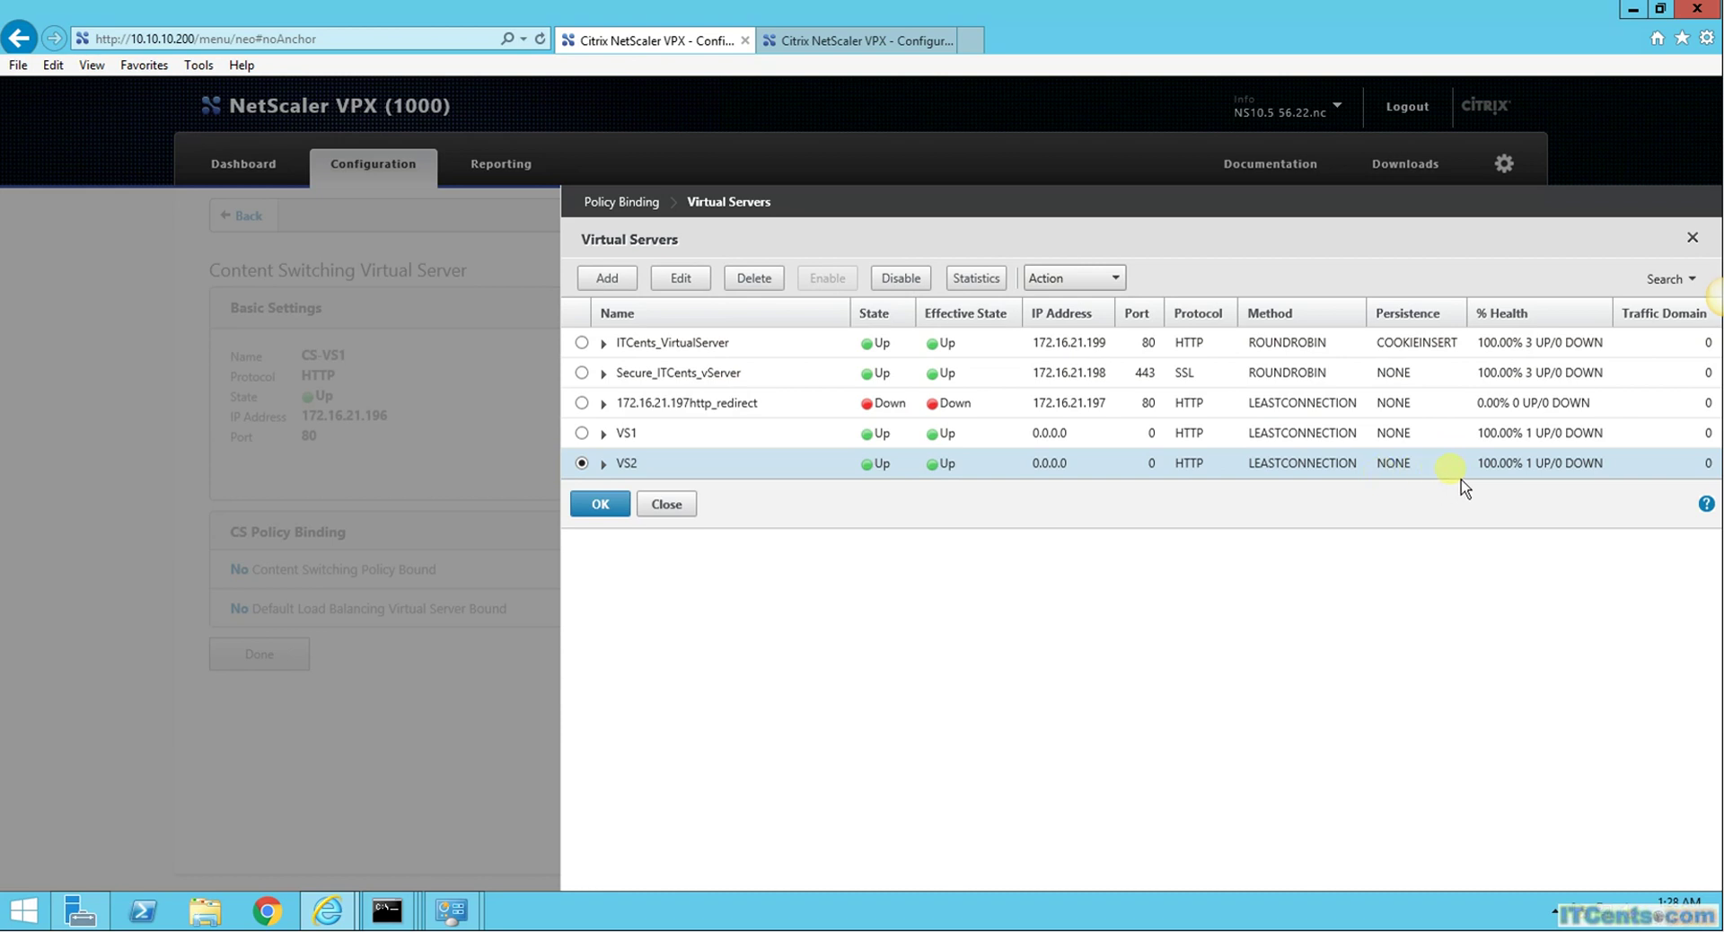
{"action": "left_click", "coordinate": [614, 512]}
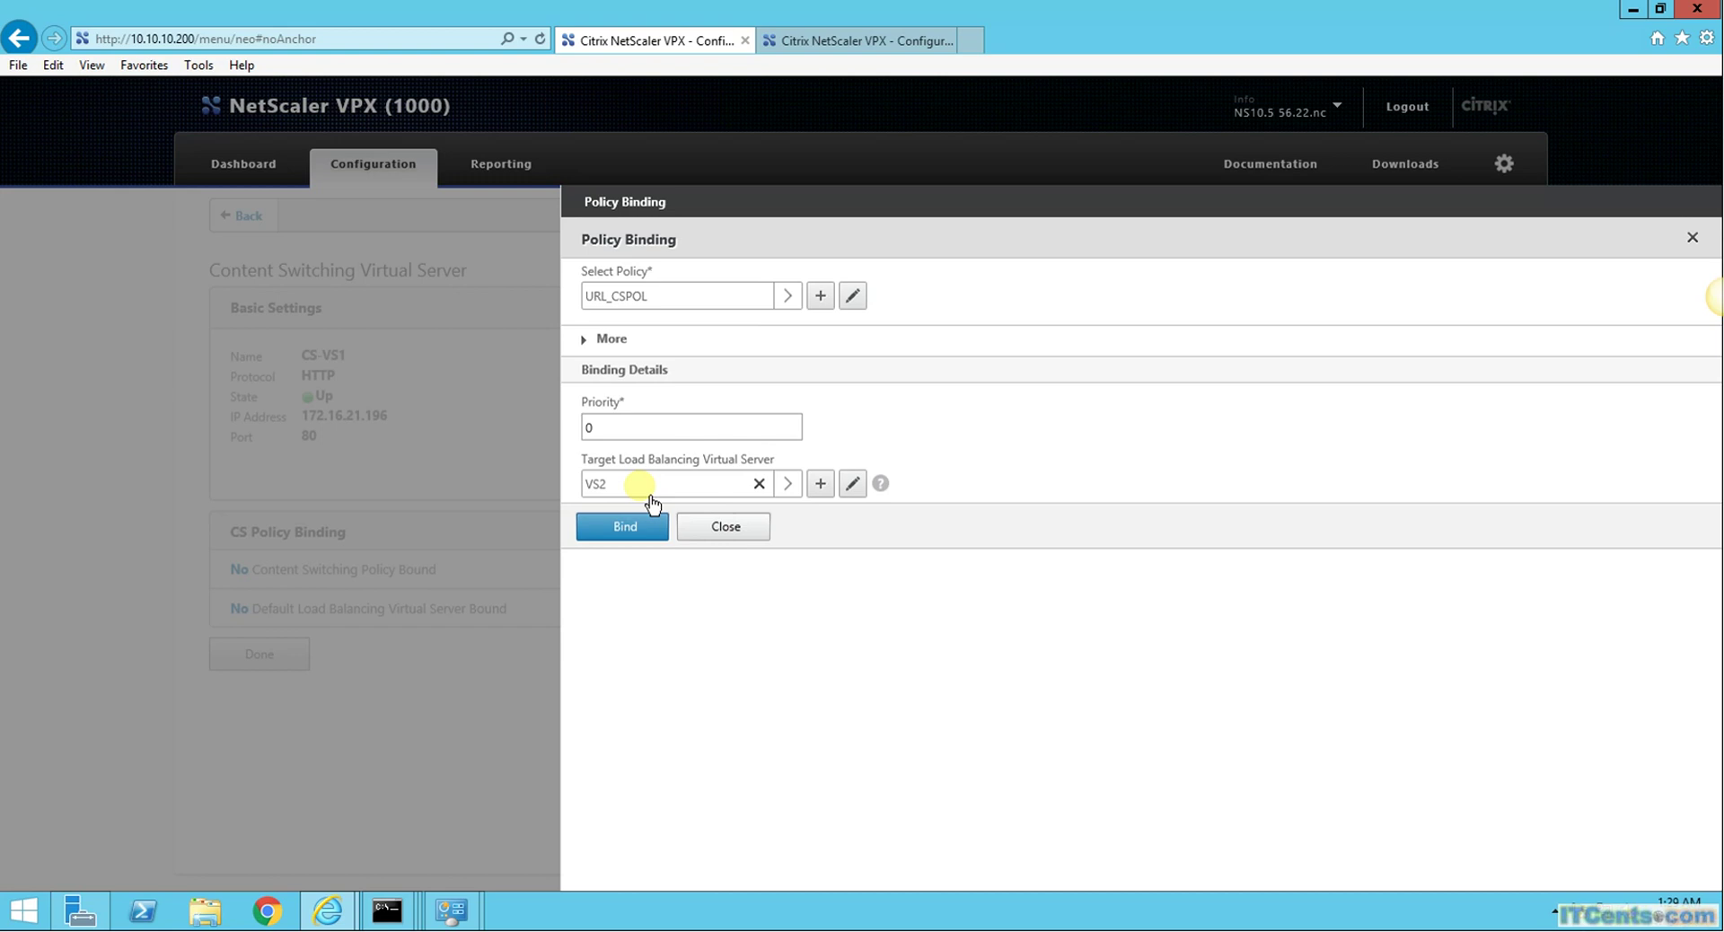
Bind URL_CSPOL to CS-VS1, set VS1 as default load balancing virtual server, and finish editing.
{"action": "left_click", "coordinate": [635, 527]}
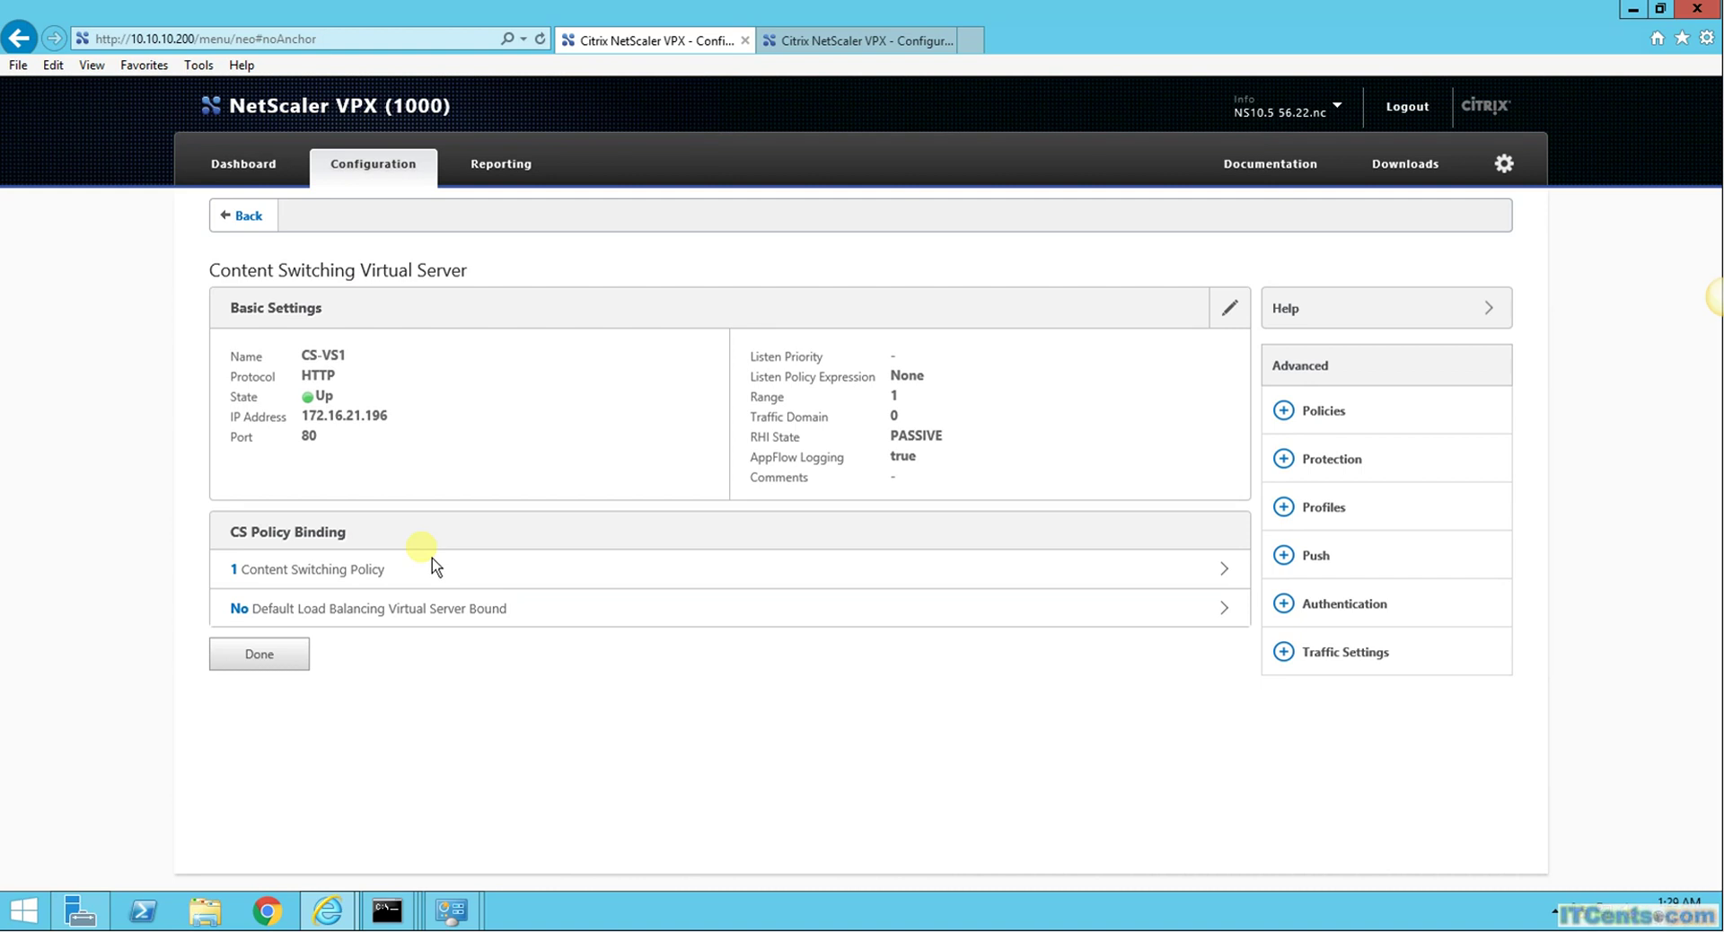
{"action": "left_click", "coordinate": [454, 634]}
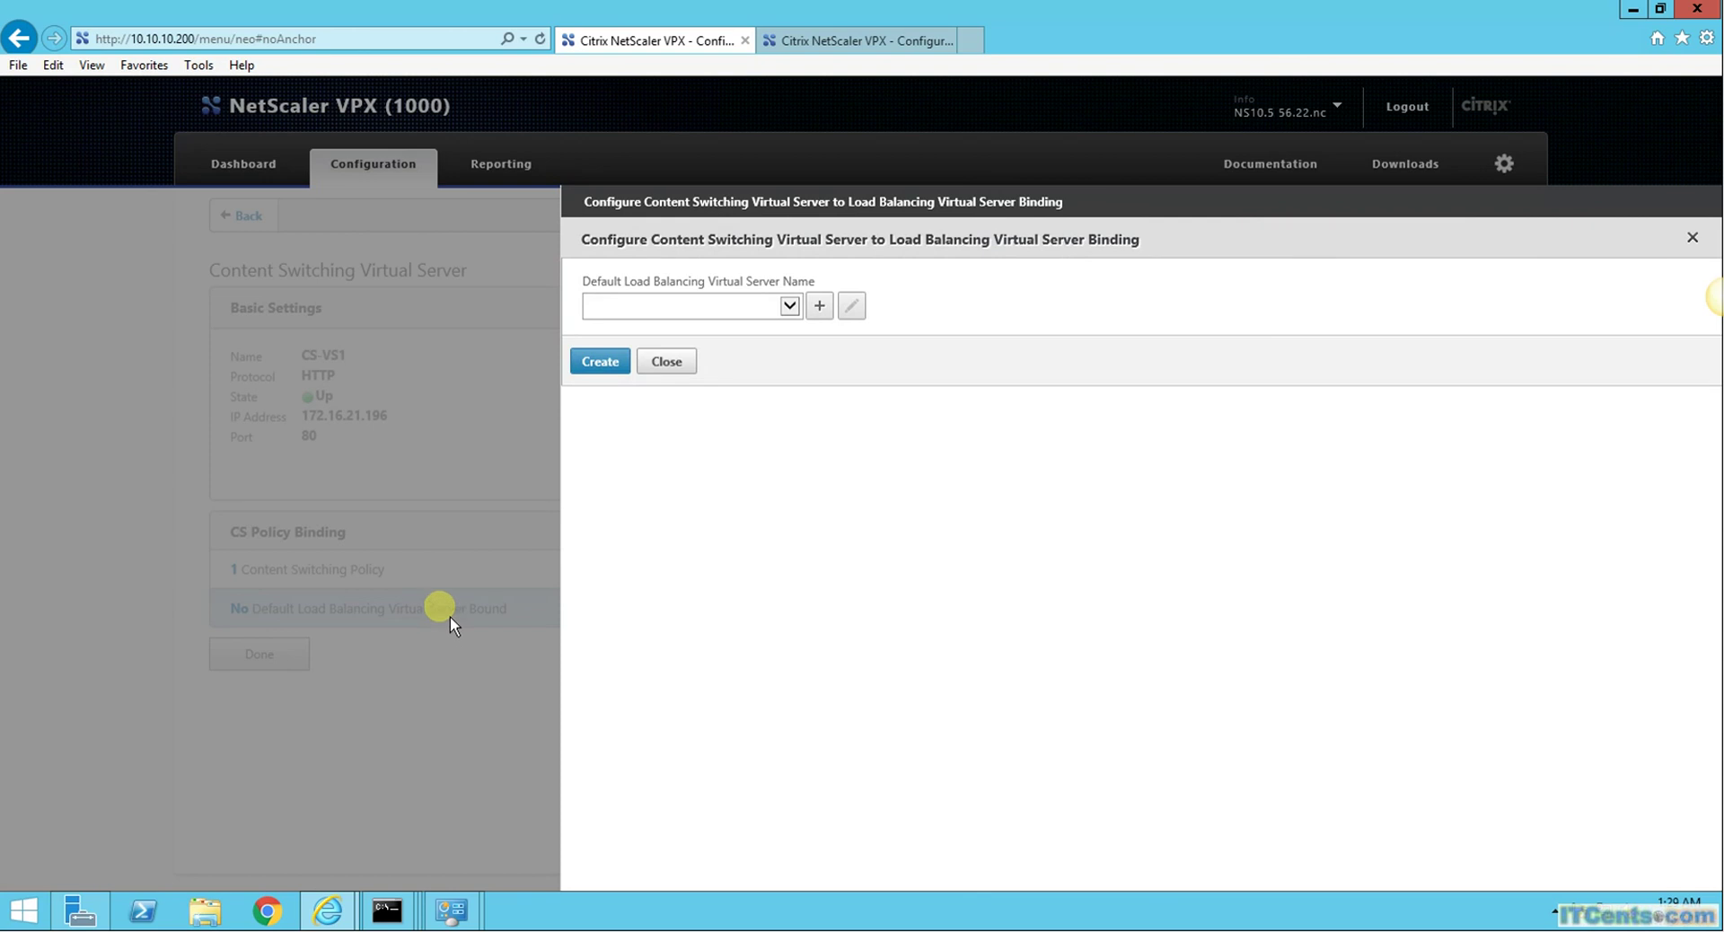
{"action": "left_click", "coordinate": [790, 307]}
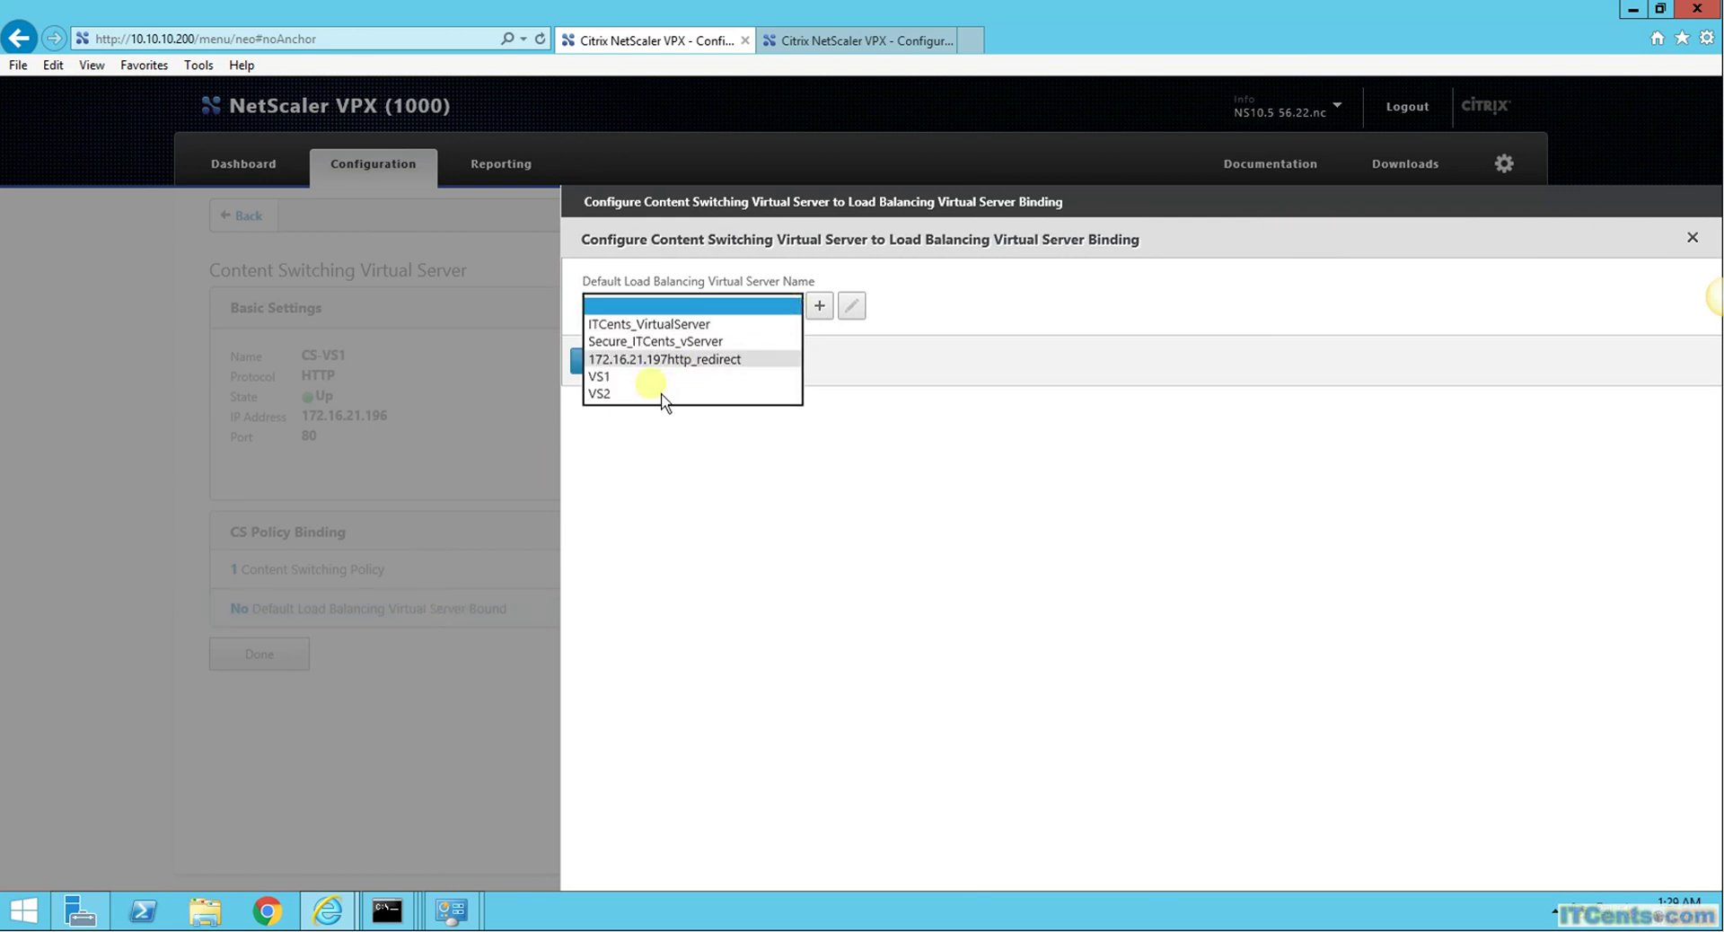
{"action": "left_click", "coordinate": [600, 376]}
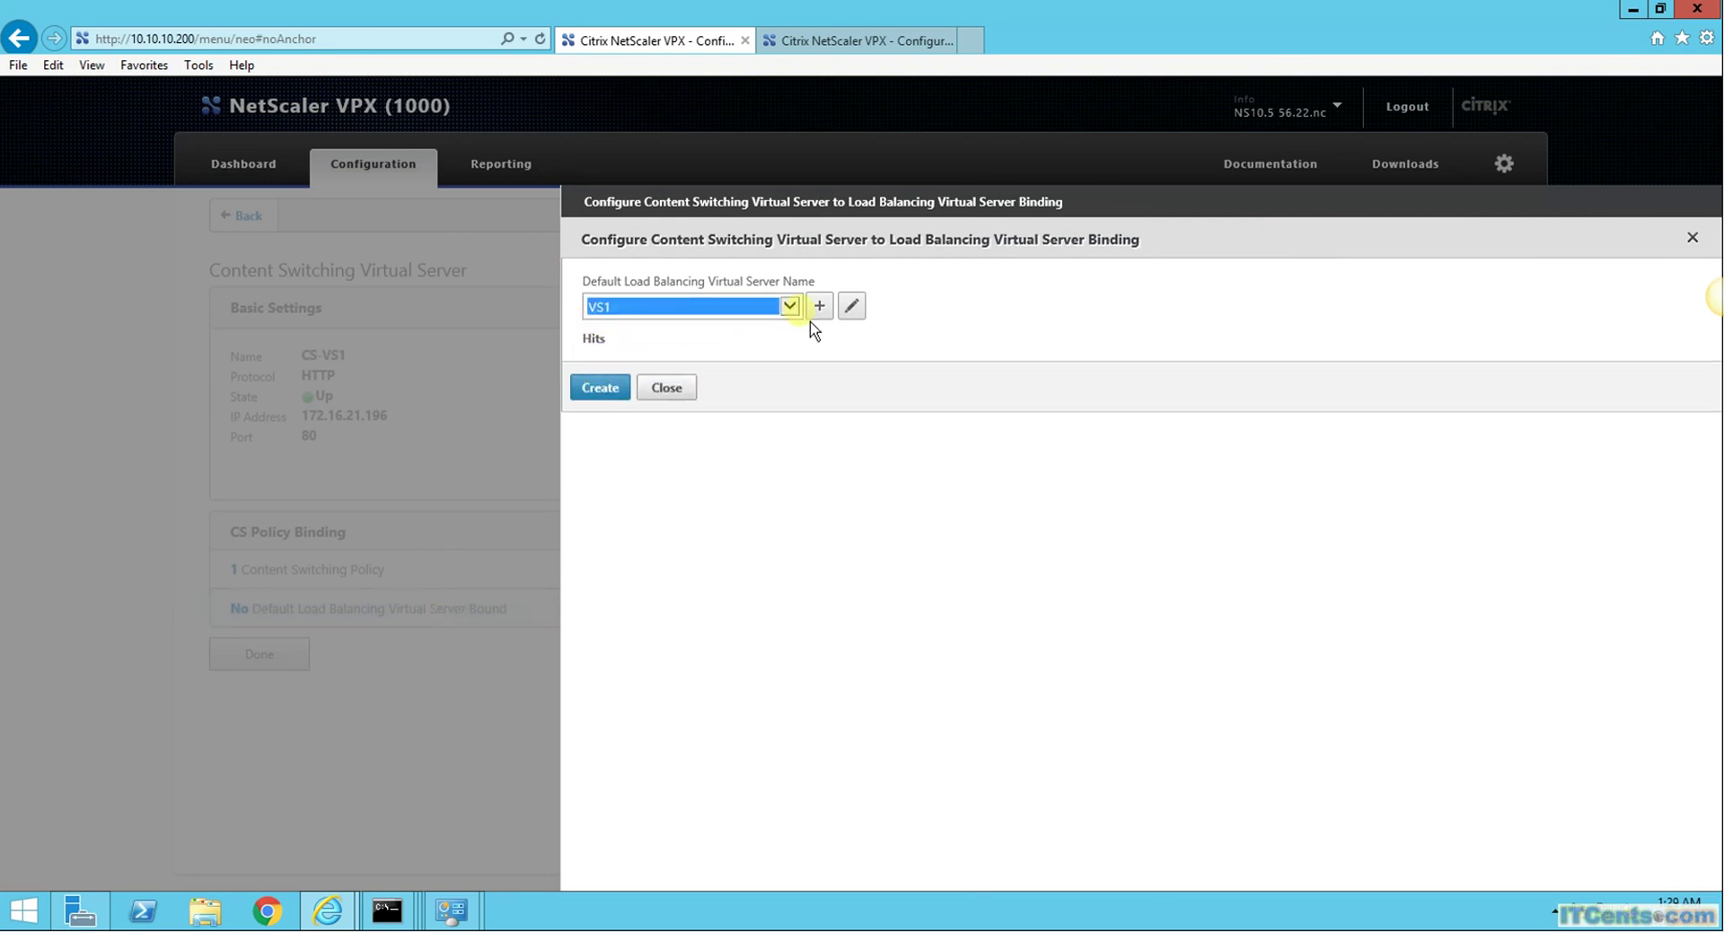
{"action": "left_click", "coordinate": [600, 389]}
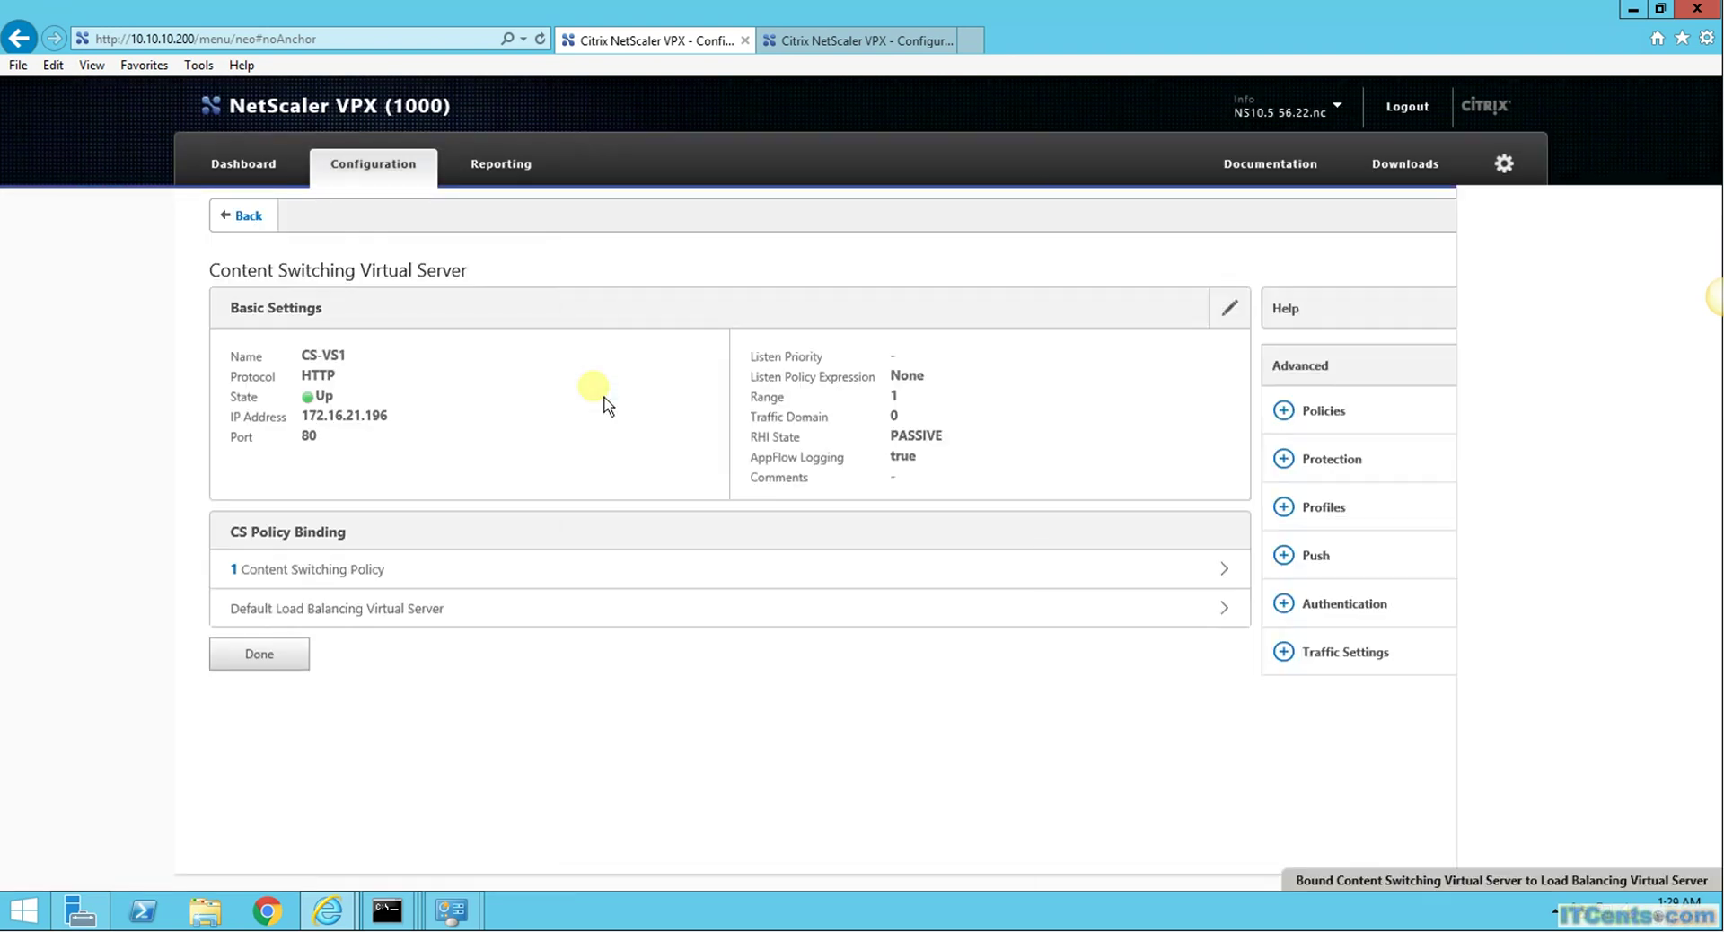
{"action": "left_click", "coordinate": [283, 669]}
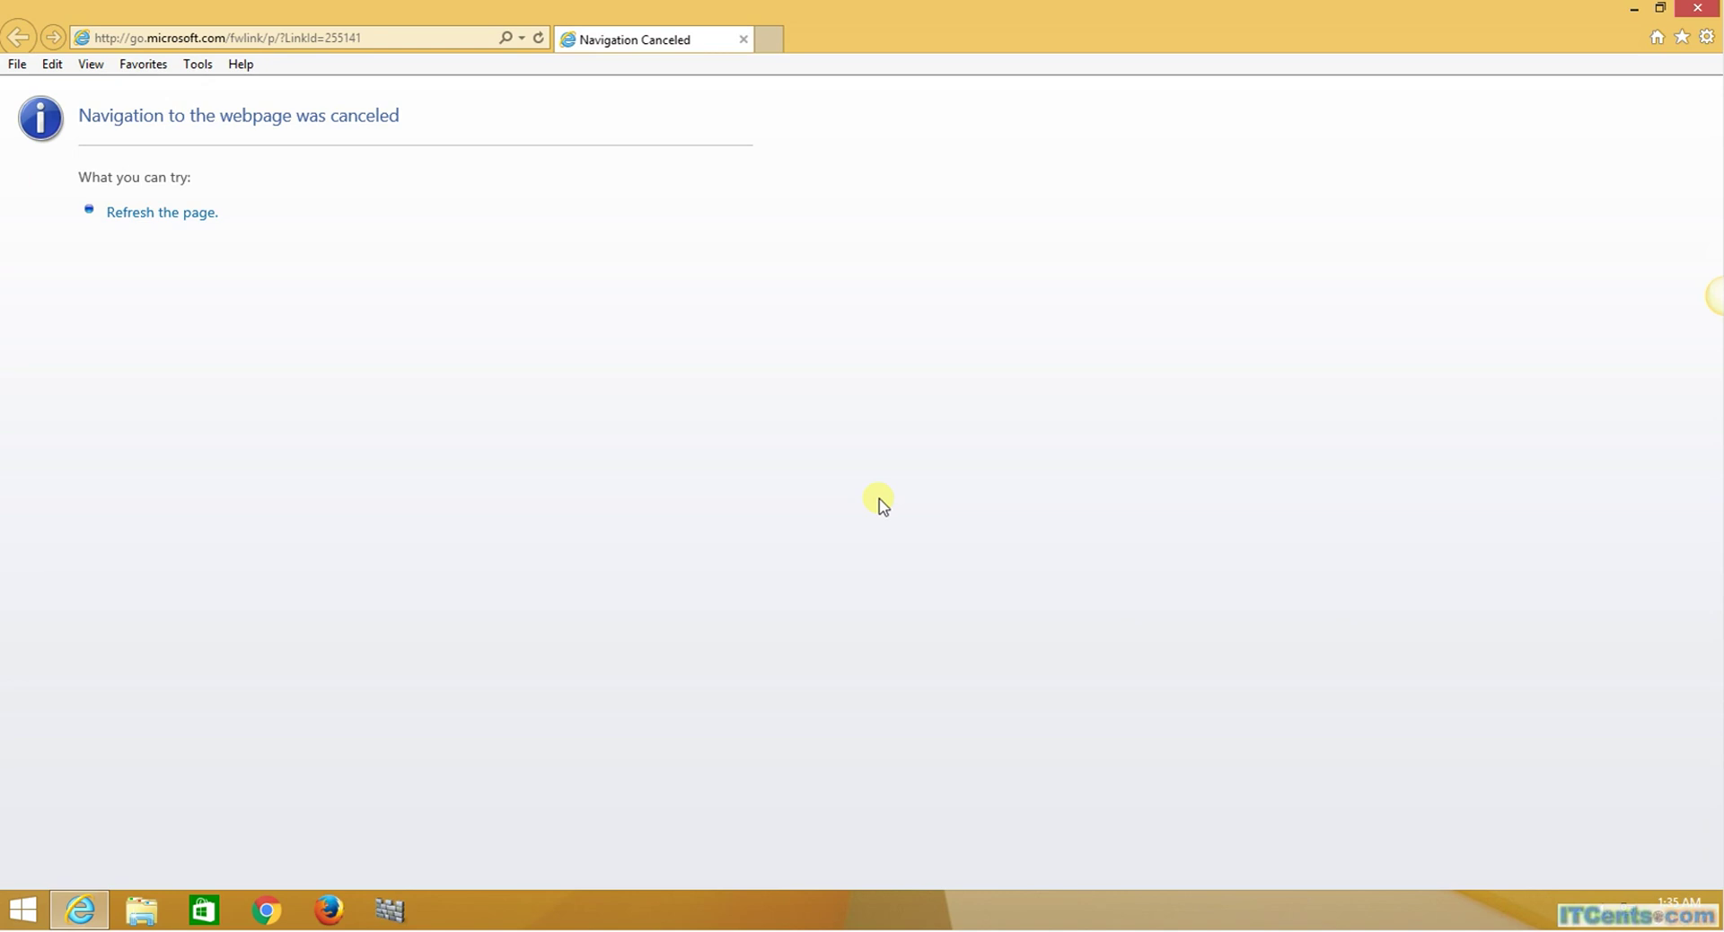
Launch Notepad from the Run prompt.
{"action": "left_click", "coordinate": [27, 911]}
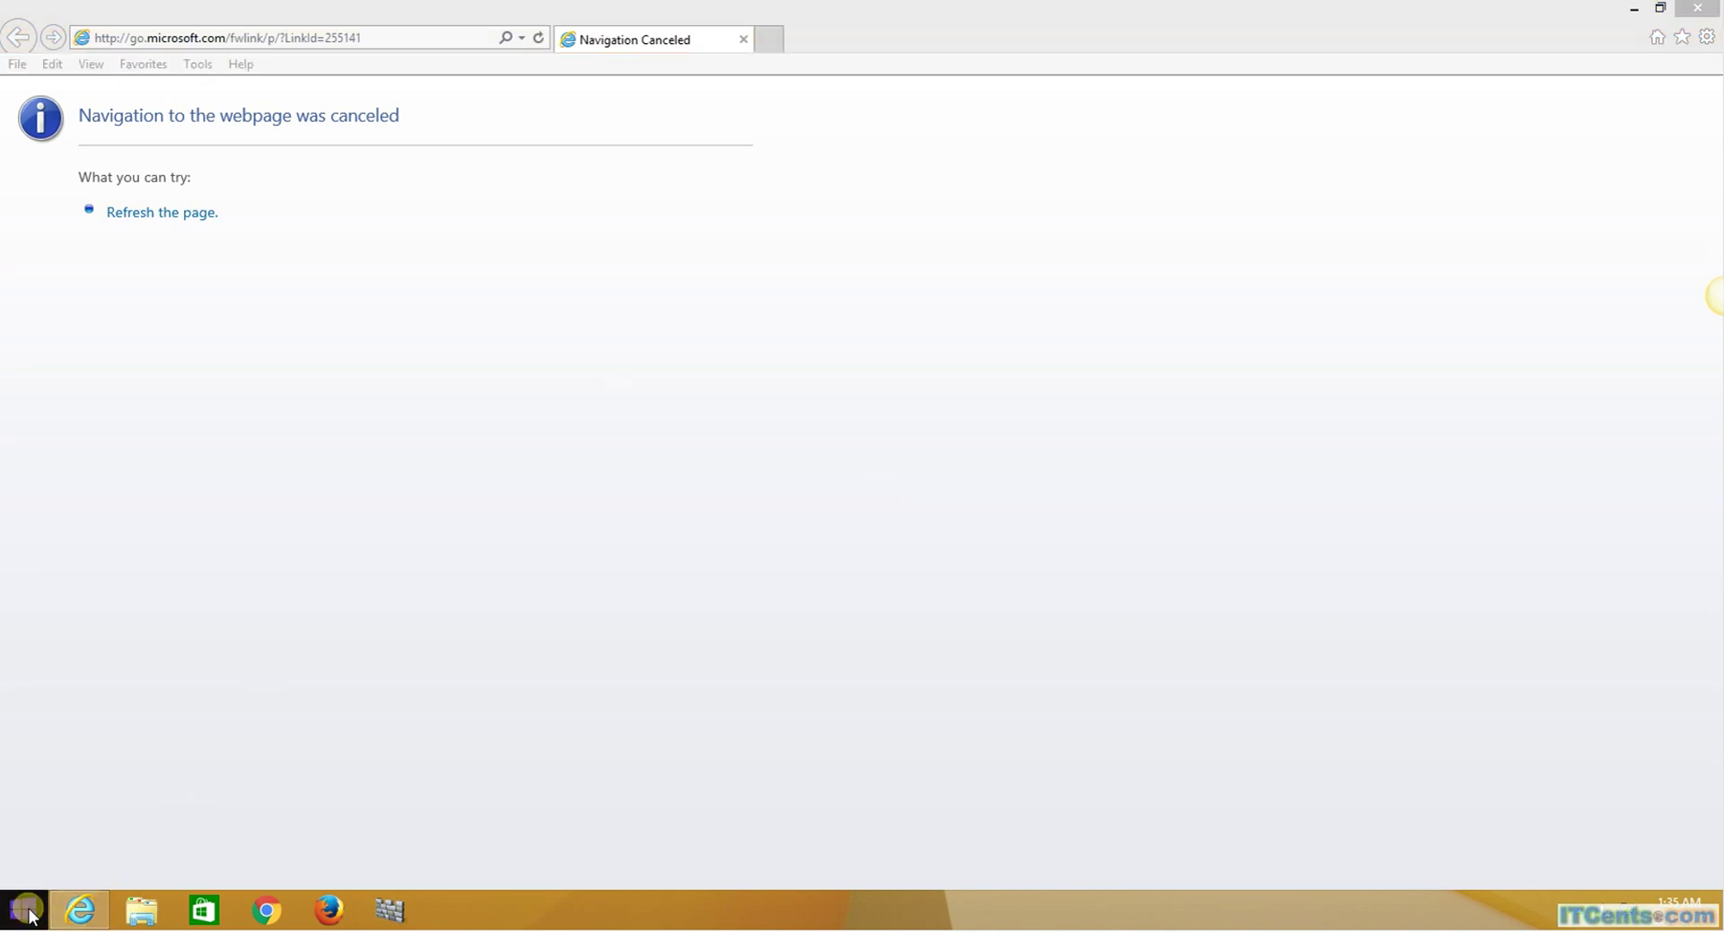
{"action": "right_click", "coordinate": [27, 911]}
{"action": "left_click", "coordinate": [72, 841]}
{"action": "type", "text": "notepad"}
{"action": "key", "text": "Return"}
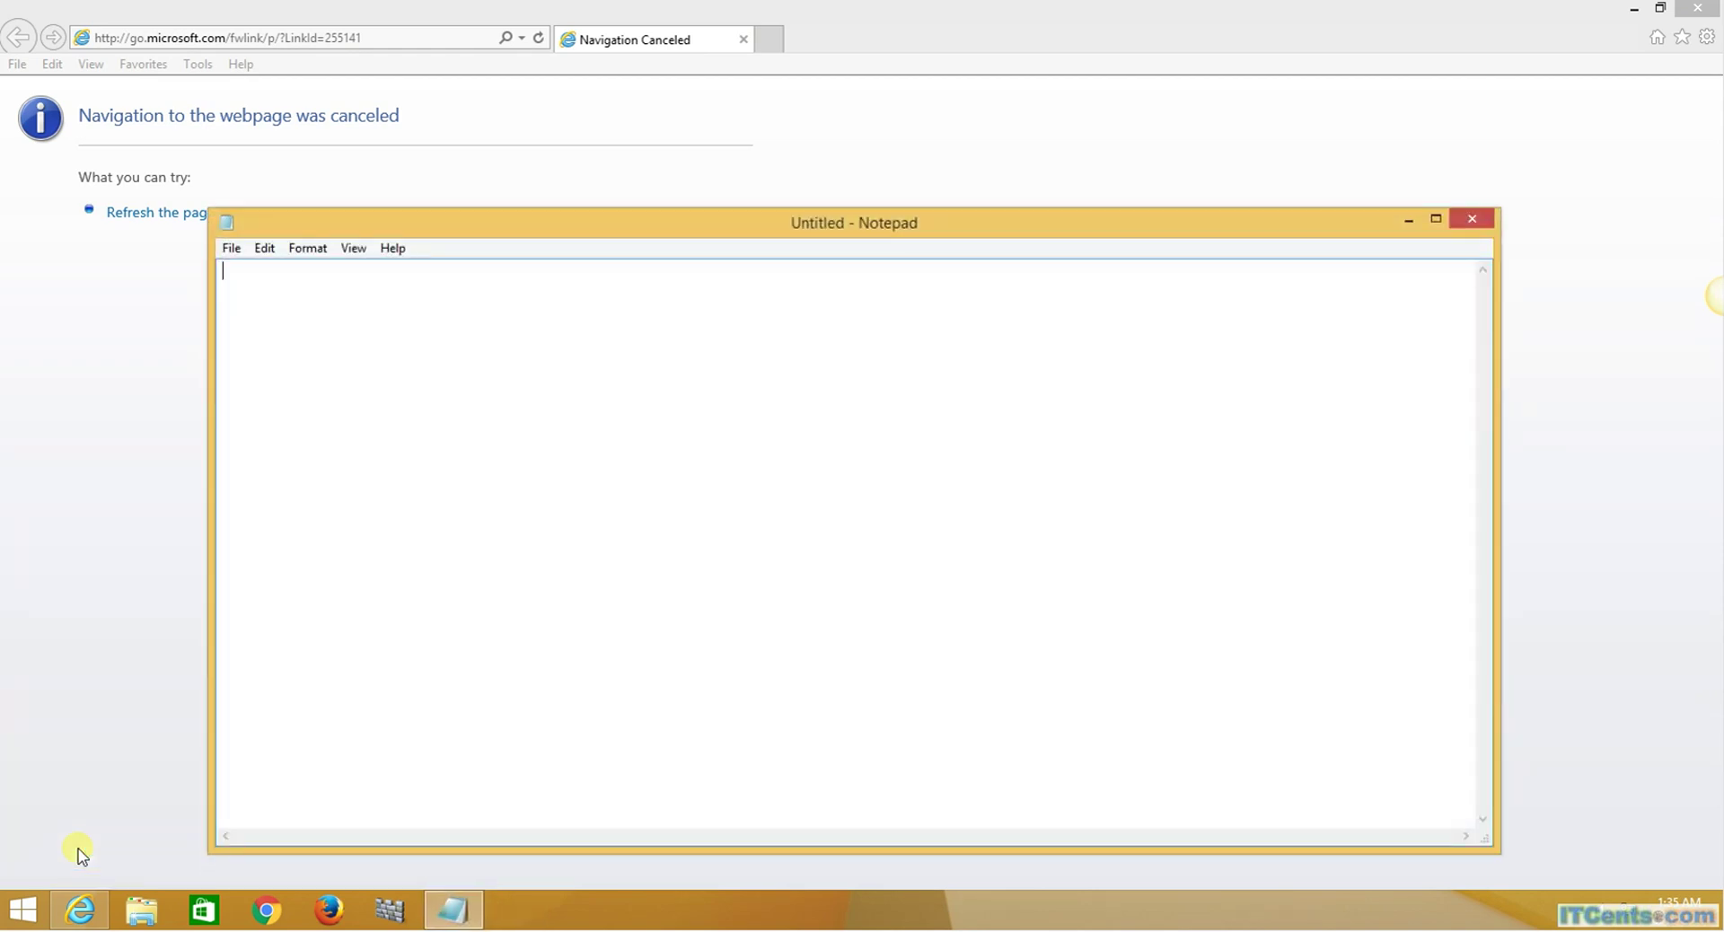
Note index.htm ---- WebServer2 and iisstart.htm ---- WebServer1 for cstest.itcents.com.
{"action": "type", "text": "http://cstest.itcents"}
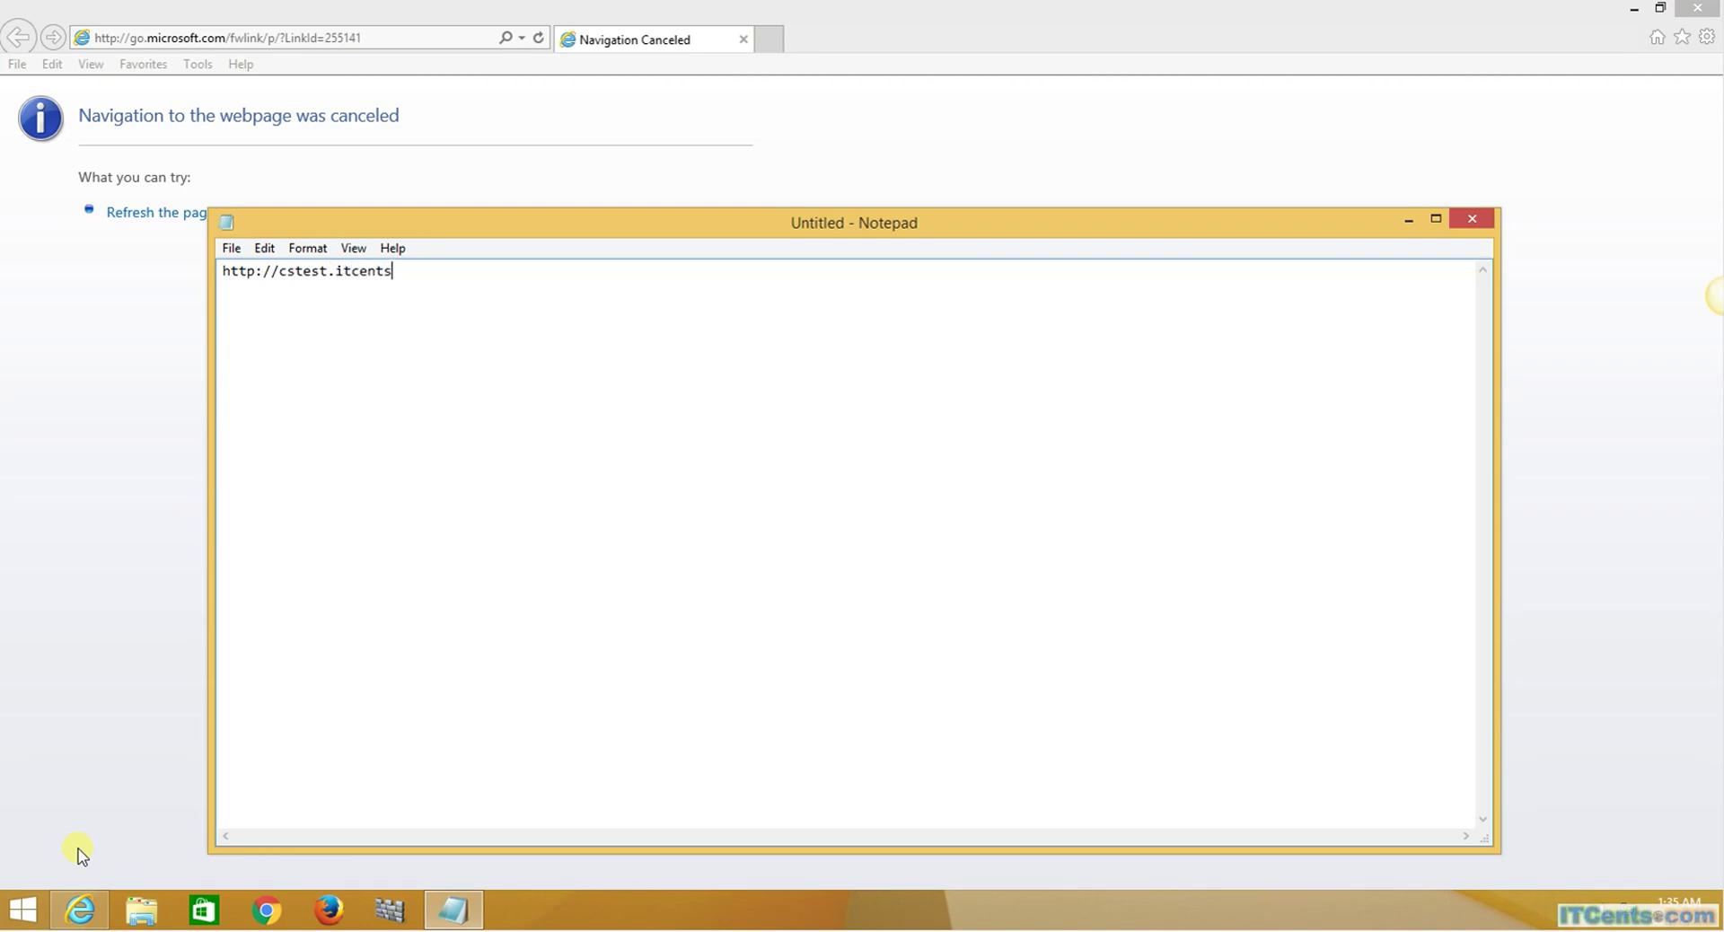
{"action": "type", "text": ".com/index.htm  ---- WebServer2  "}
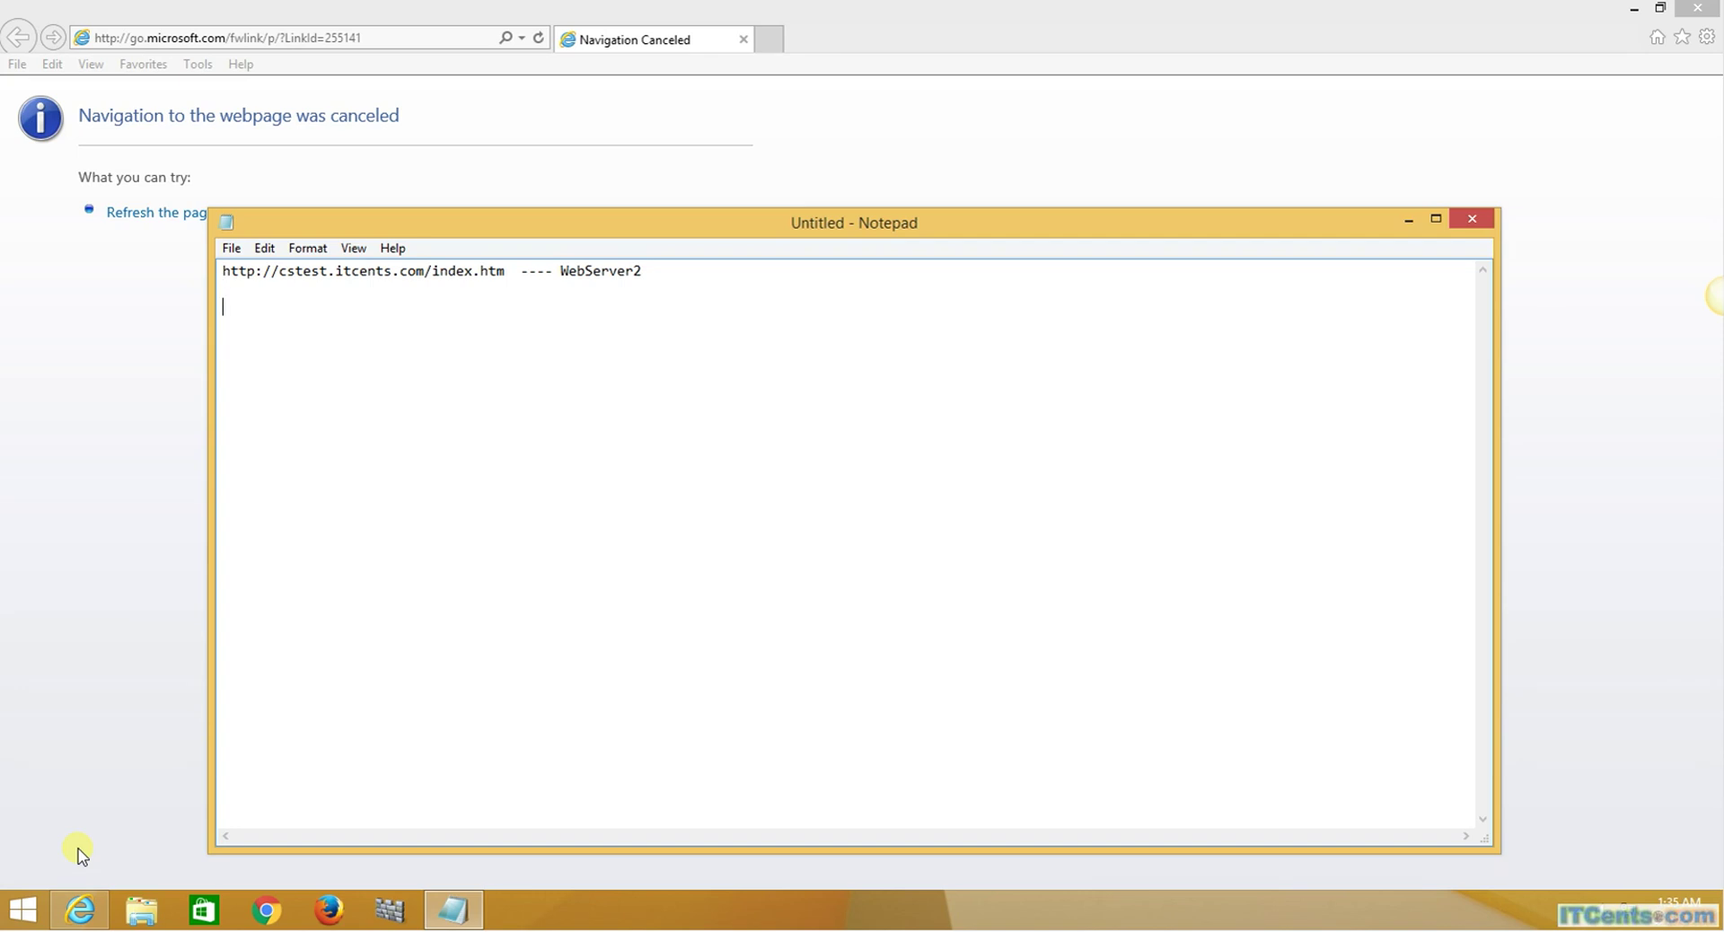
{"action": "type", "text": "http://cstest.itcents.com/"}
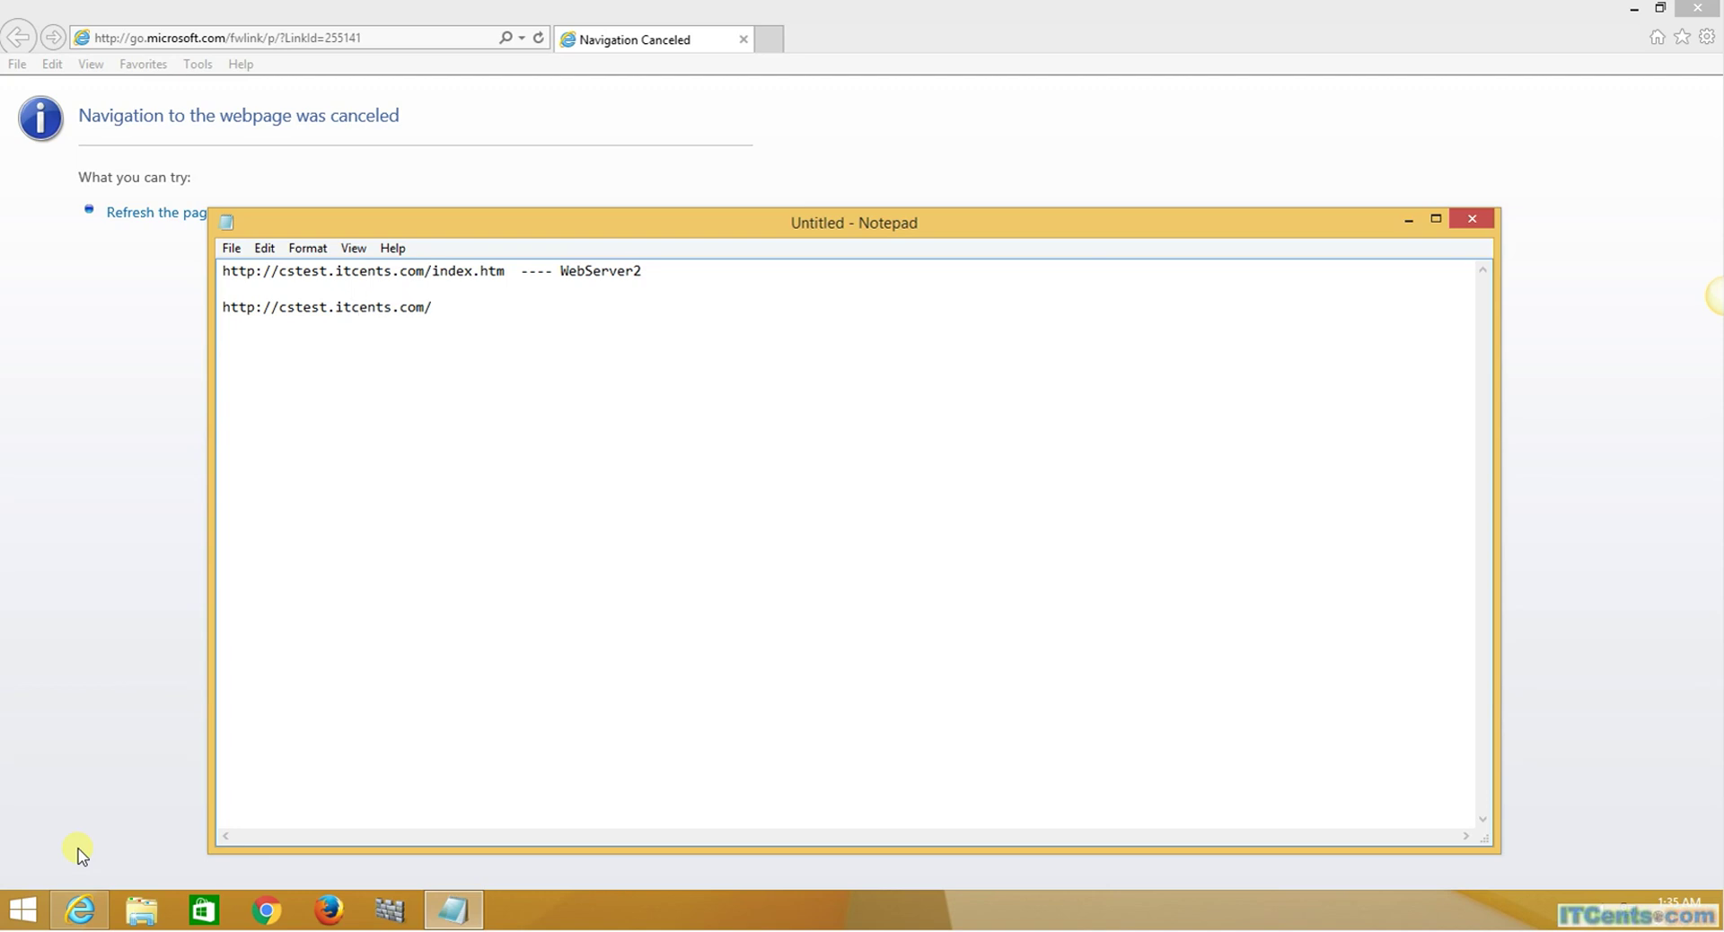
{"action": "type", "text": "iisstart.htm ---- webServer1"}
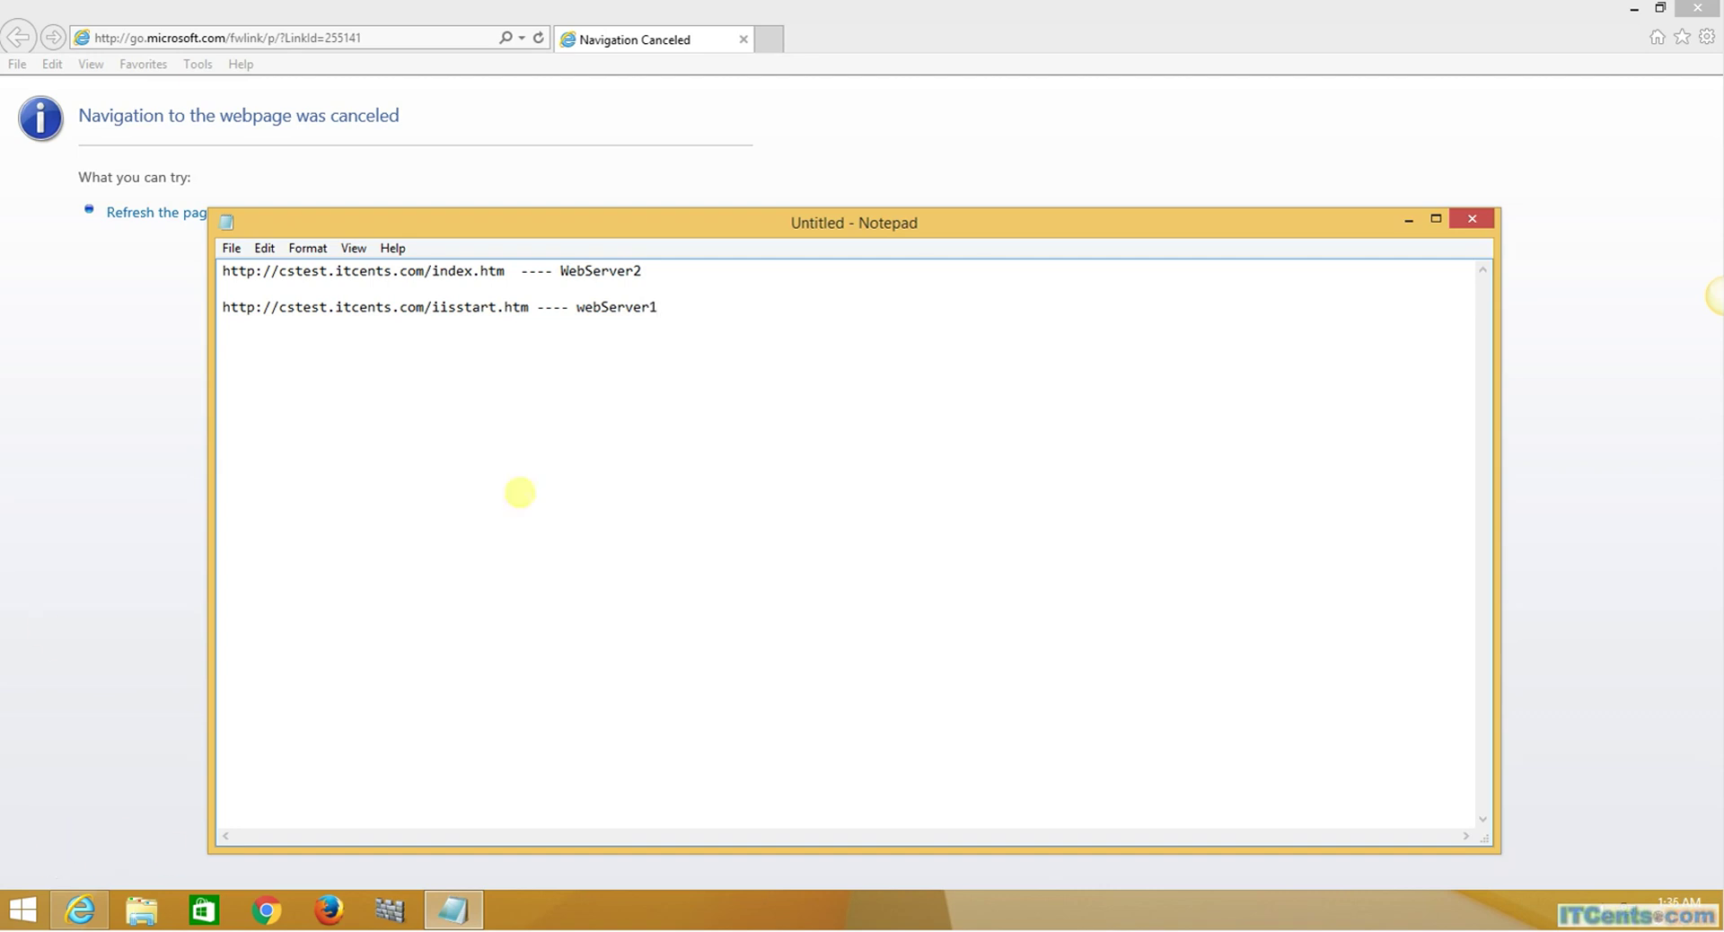
{"action": "key", "text": "BackSpace"}
{"action": "type", "text": "W"}
Copy the index.htm test URL from Notepad and load it in Internet Explorer.
{"action": "left_click_drag", "start_coordinate": [505, 271], "coordinate": [219, 272]}
{"action": "right_click", "coordinate": [233, 270]}
{"action": "left_click", "coordinate": [301, 334]}
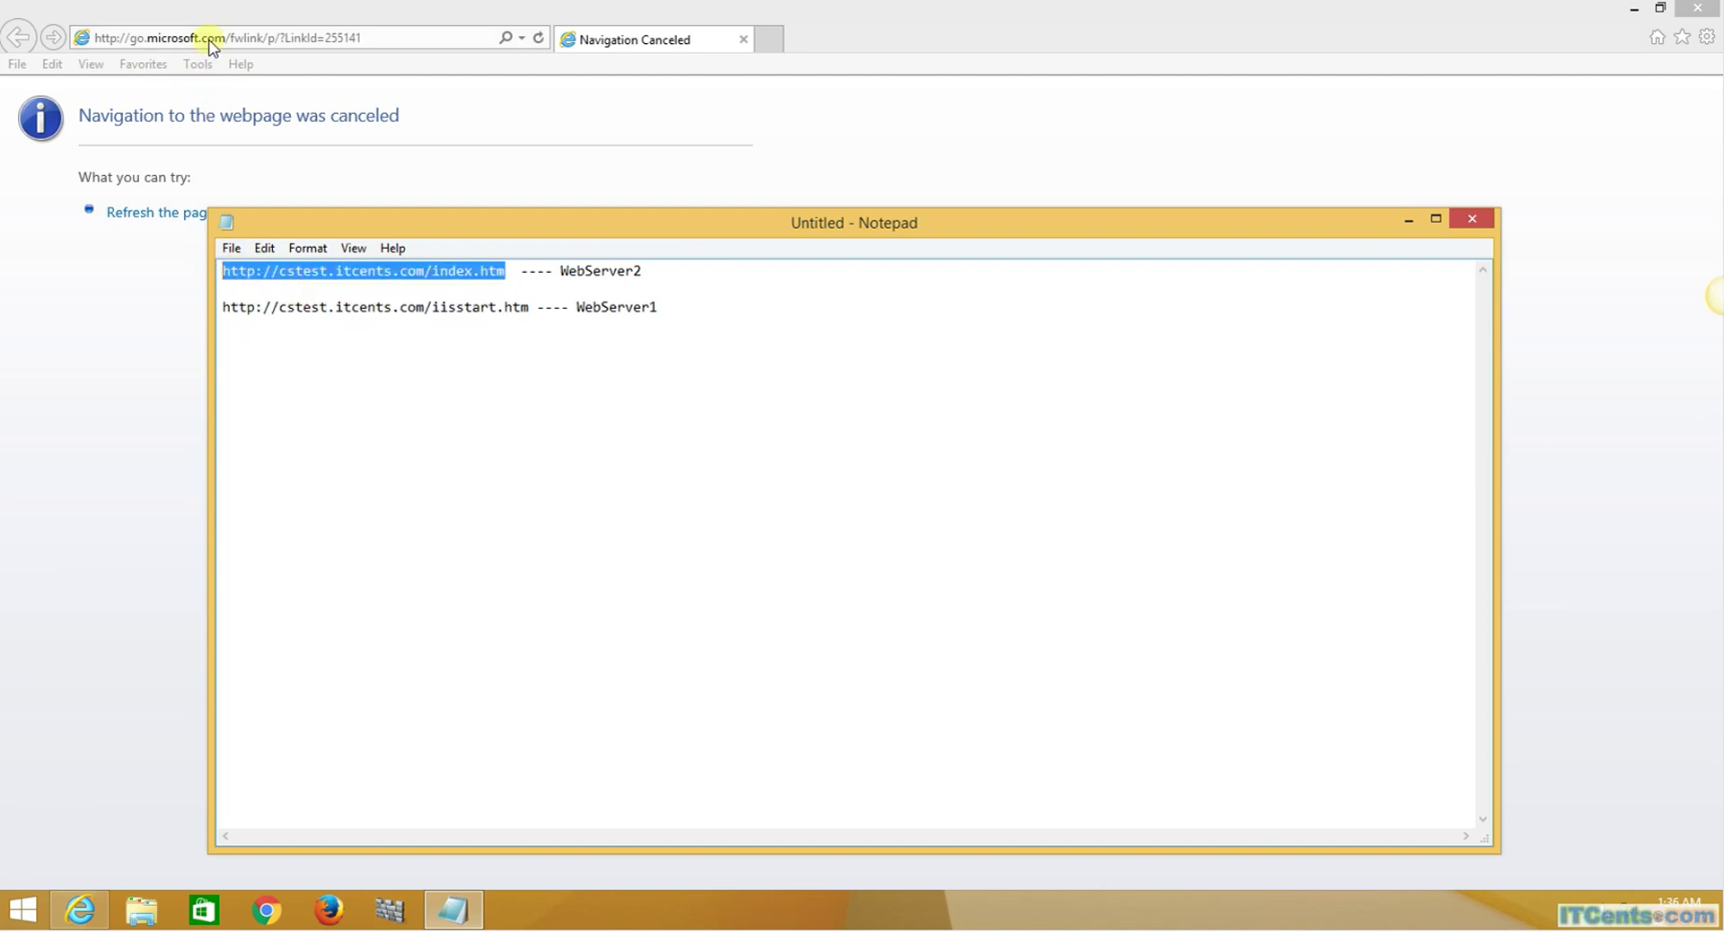
{"action": "left_click", "coordinate": [211, 43]}
{"action": "right_click", "coordinate": [212, 43]}
{"action": "left_click", "coordinate": [270, 125]}
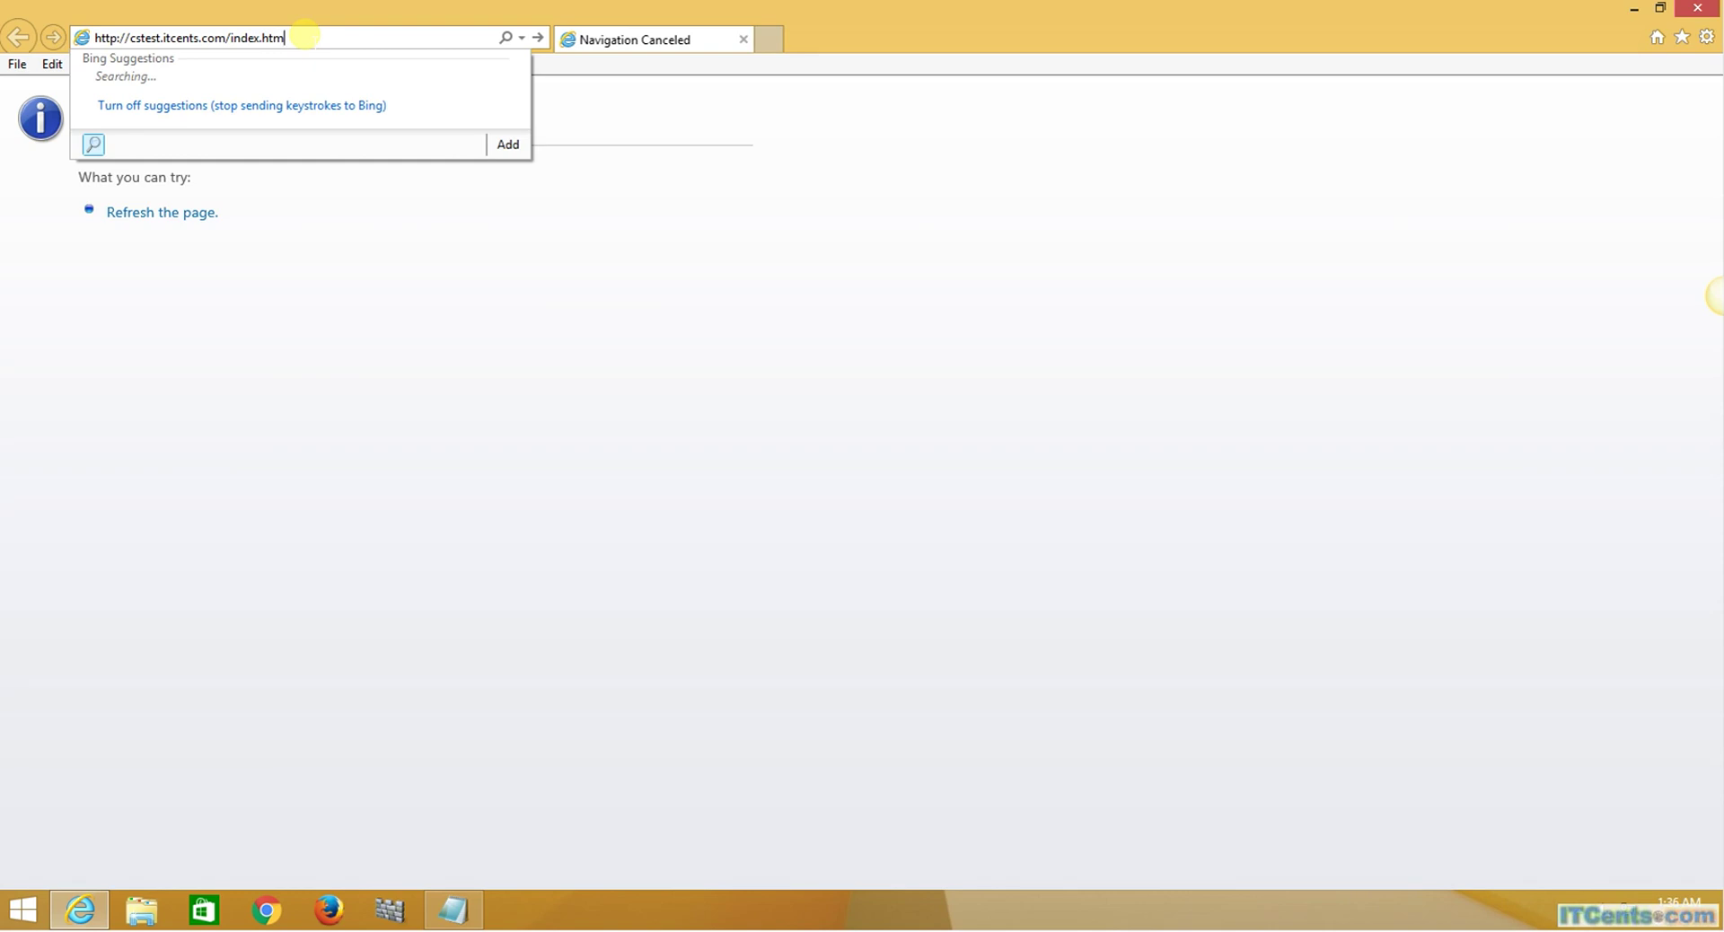
{"action": "key", "text": "Return"}
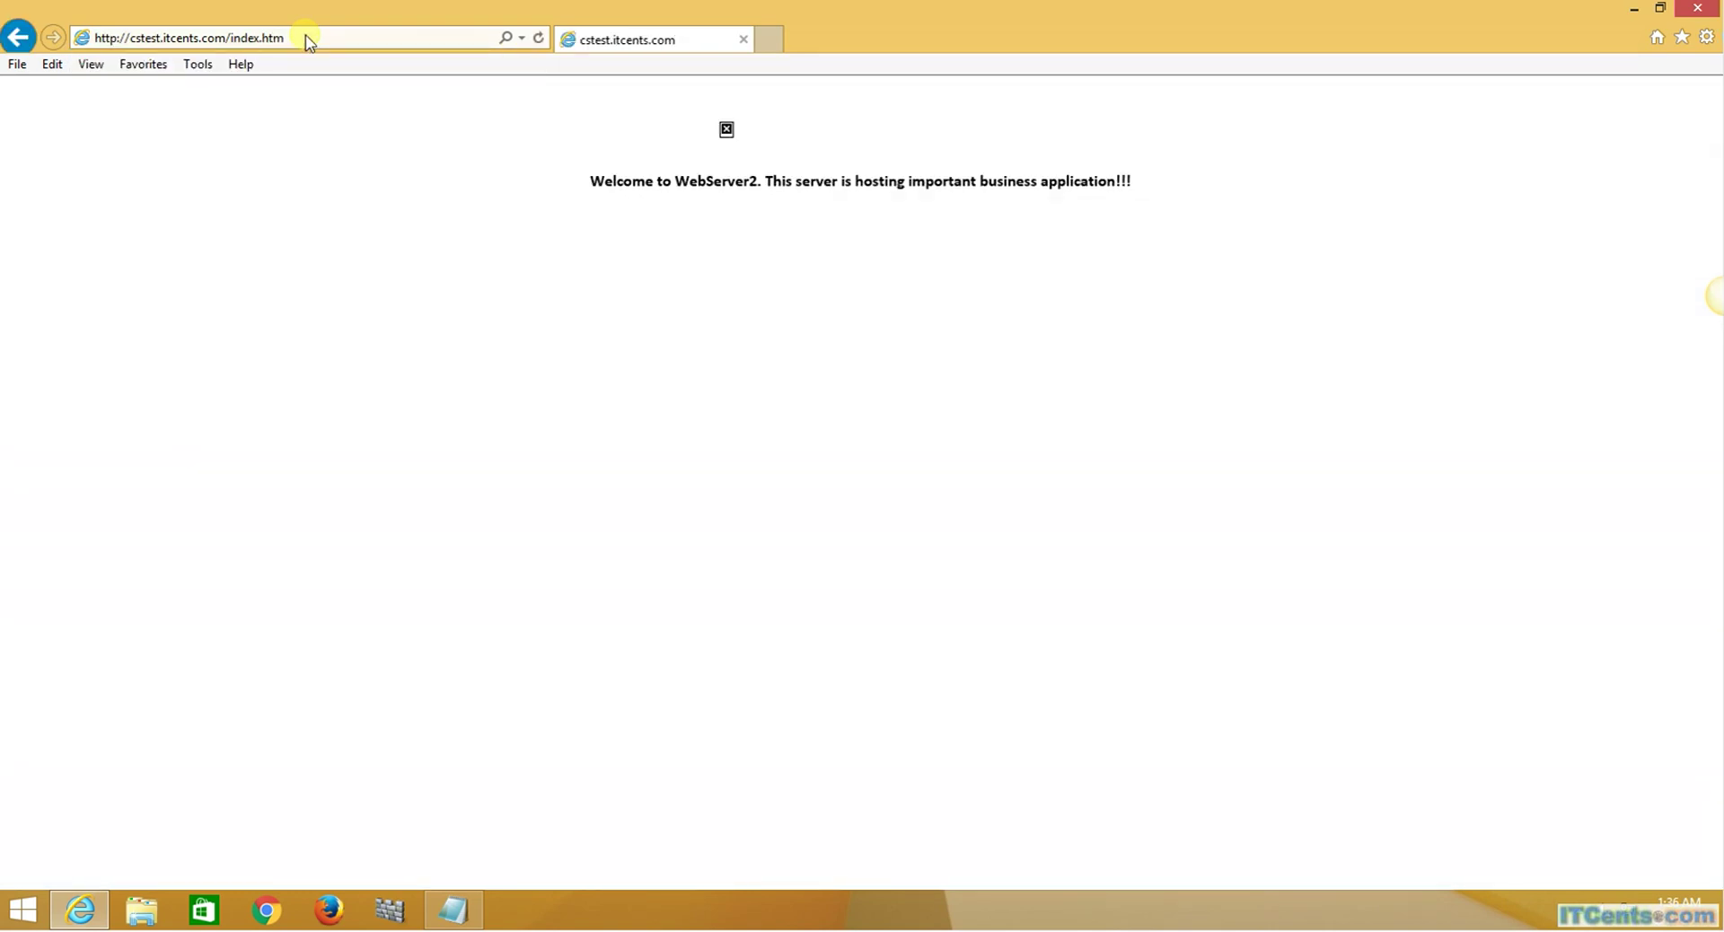
Copy the iisstart.htm test URL from Notepad and load it in the browser.
{"action": "left_click", "coordinate": [454, 910]}
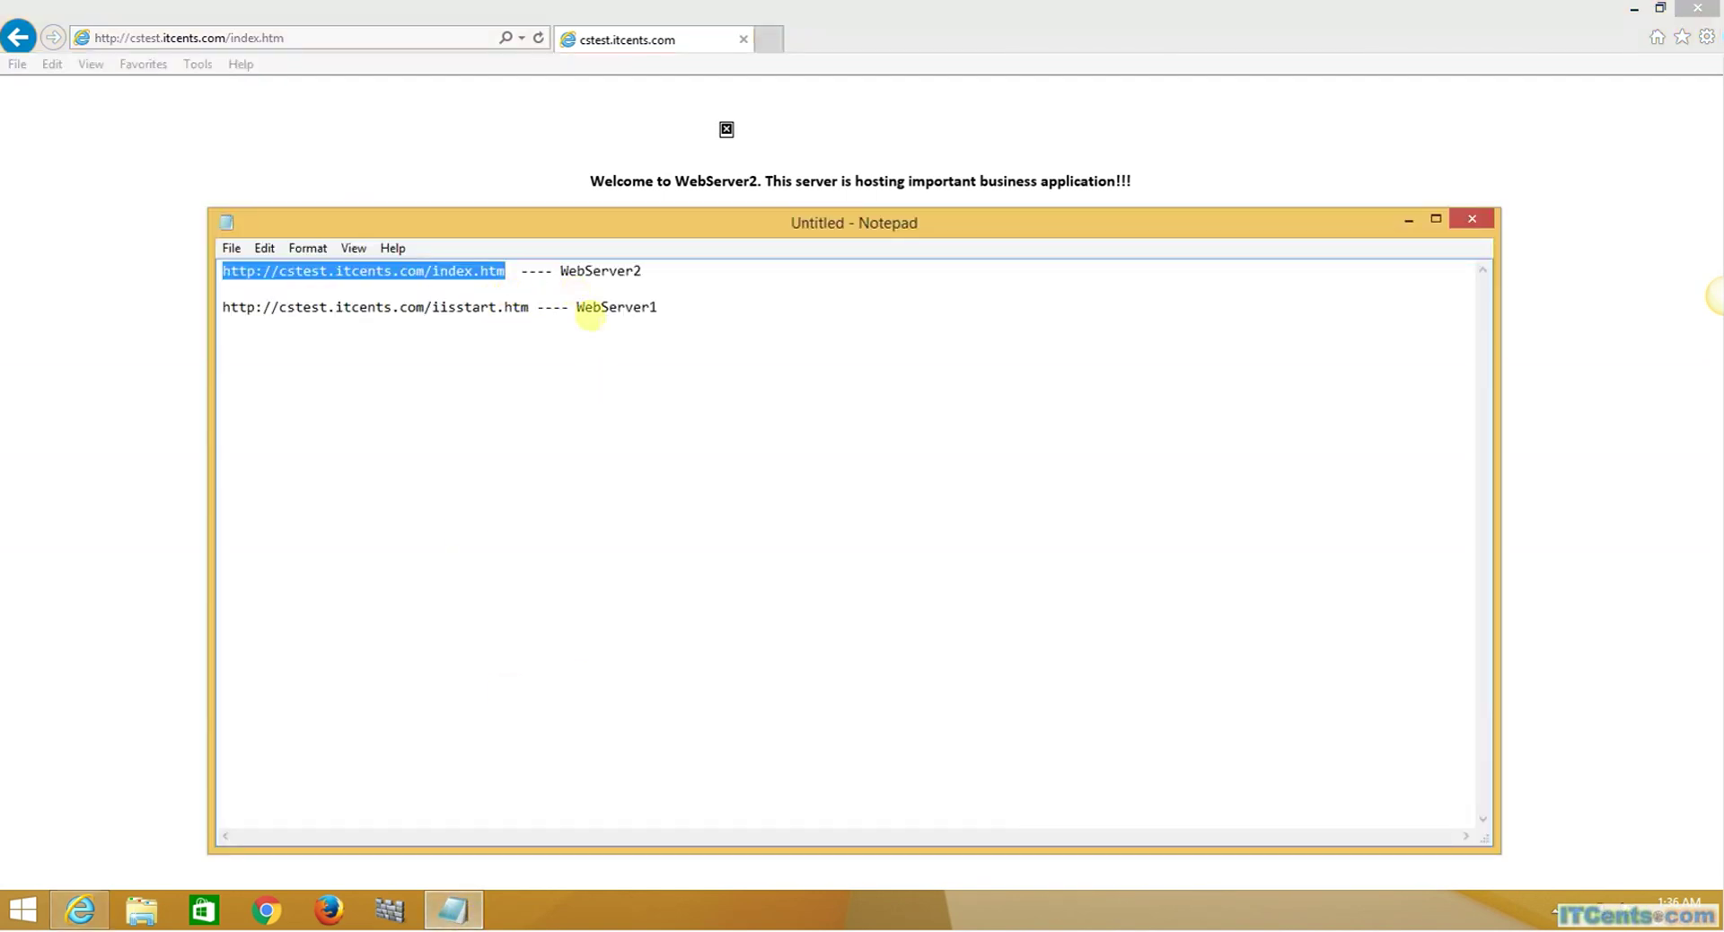
{"action": "left_click_drag", "start_coordinate": [530, 307], "coordinate": [224, 307]}
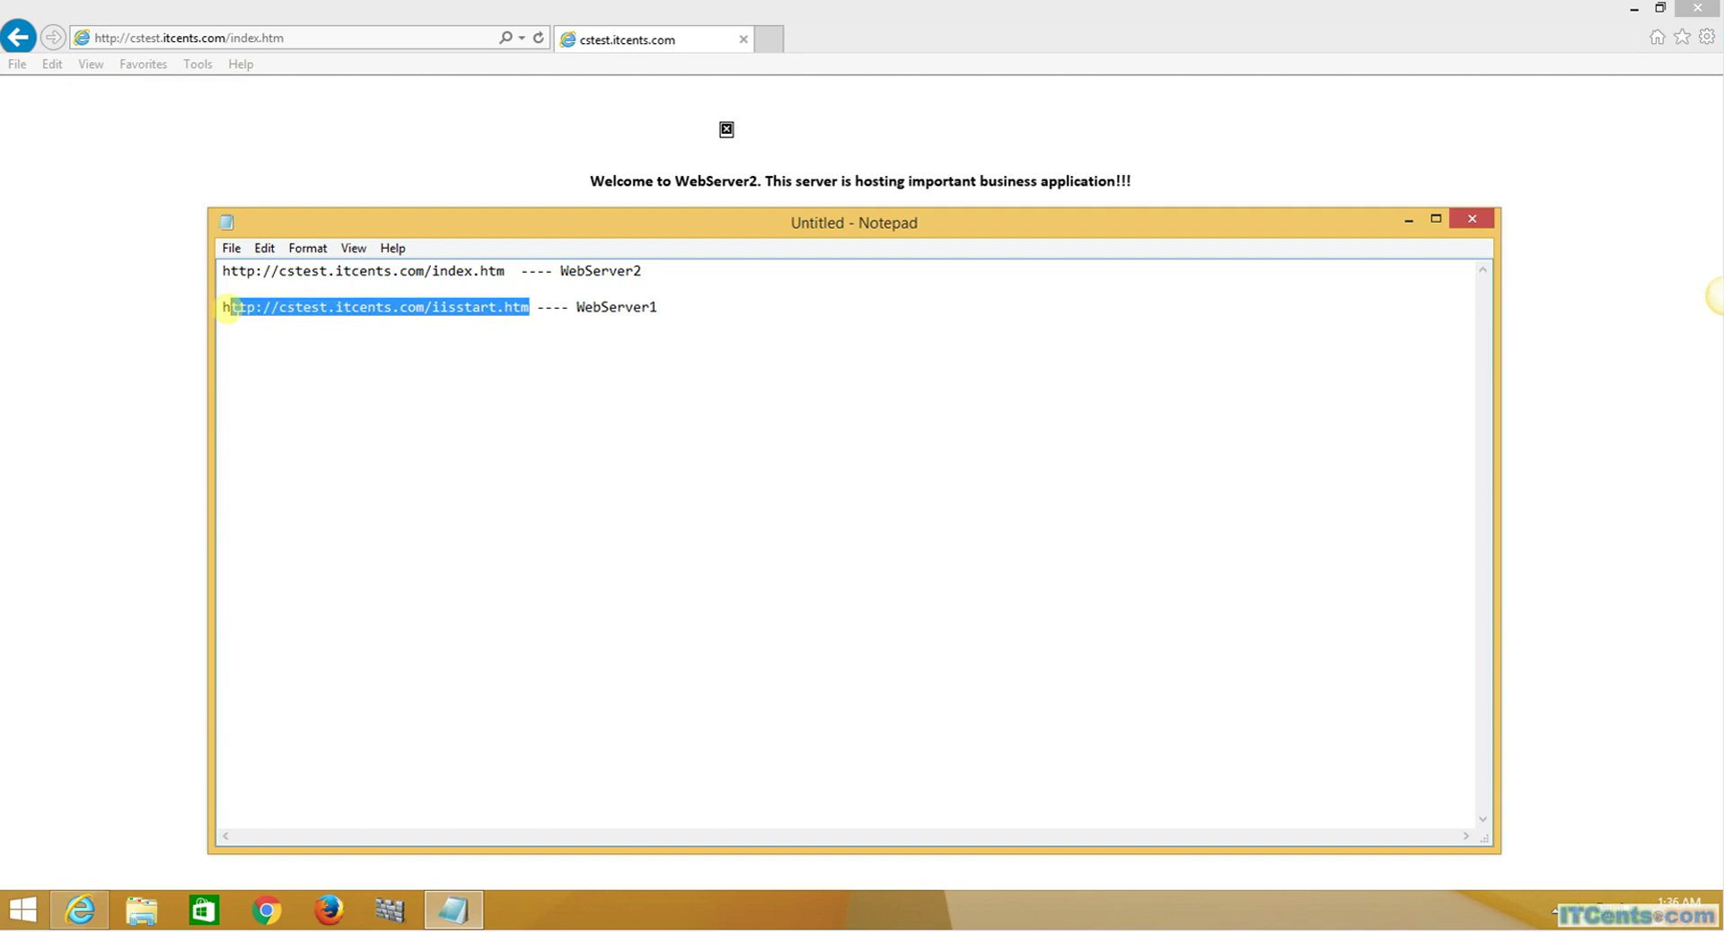
{"action": "right_click", "coordinate": [235, 313]}
{"action": "left_click", "coordinate": [297, 373]}
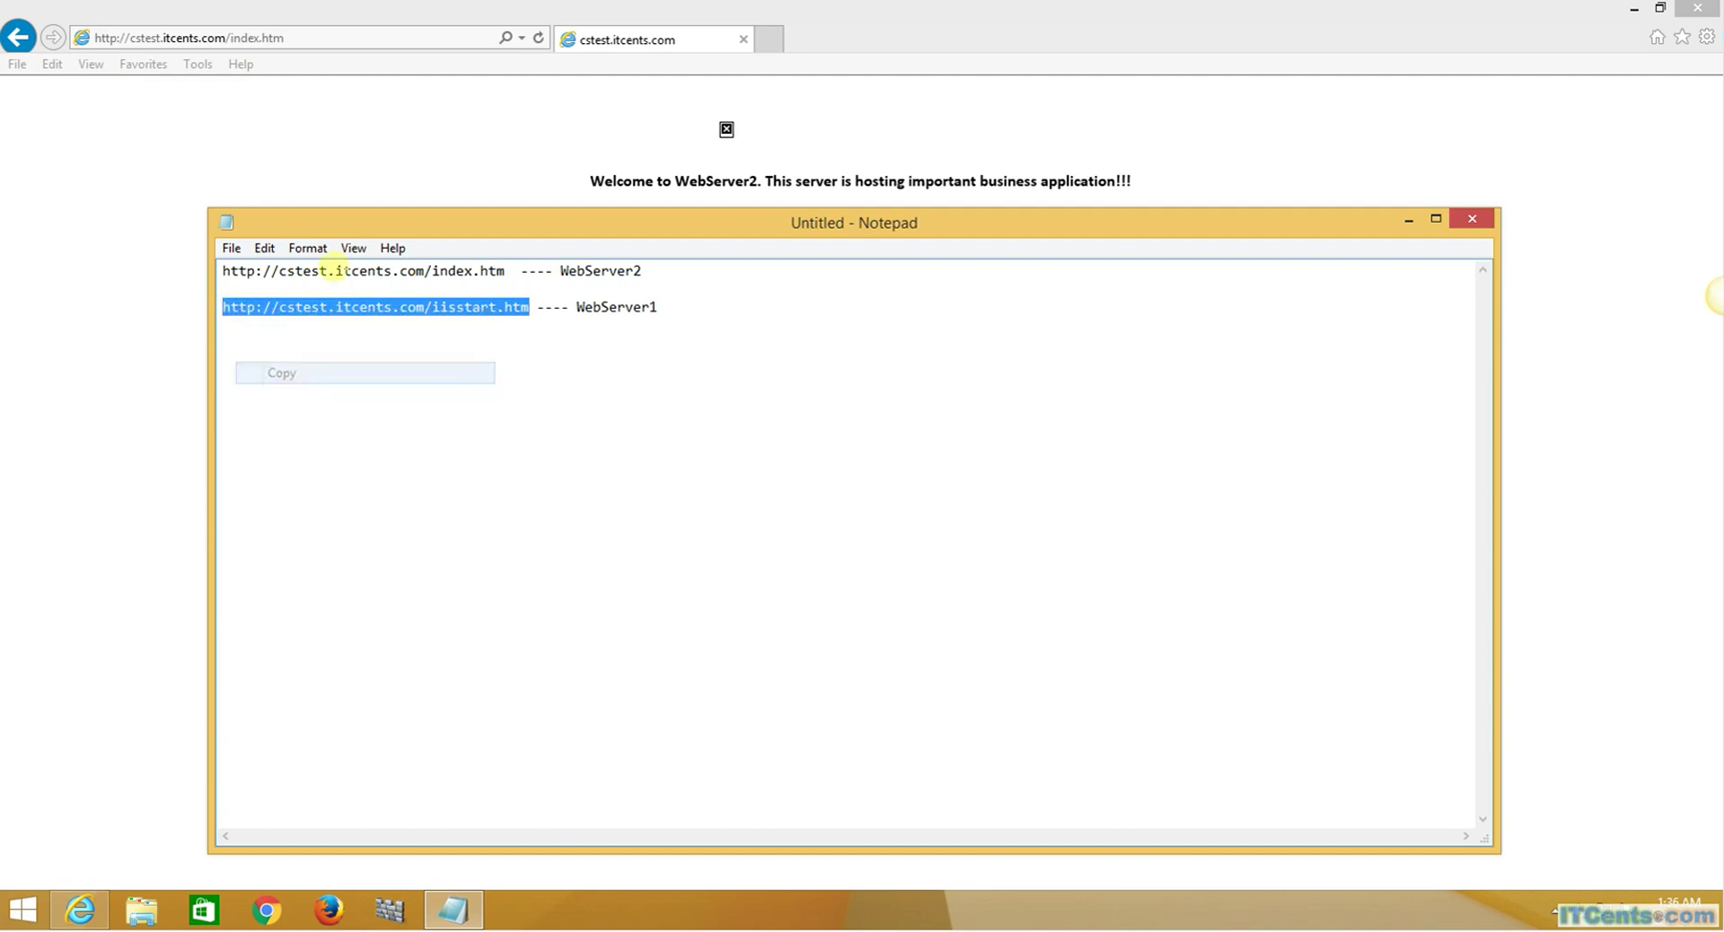
{"action": "left_click", "coordinate": [342, 39]}
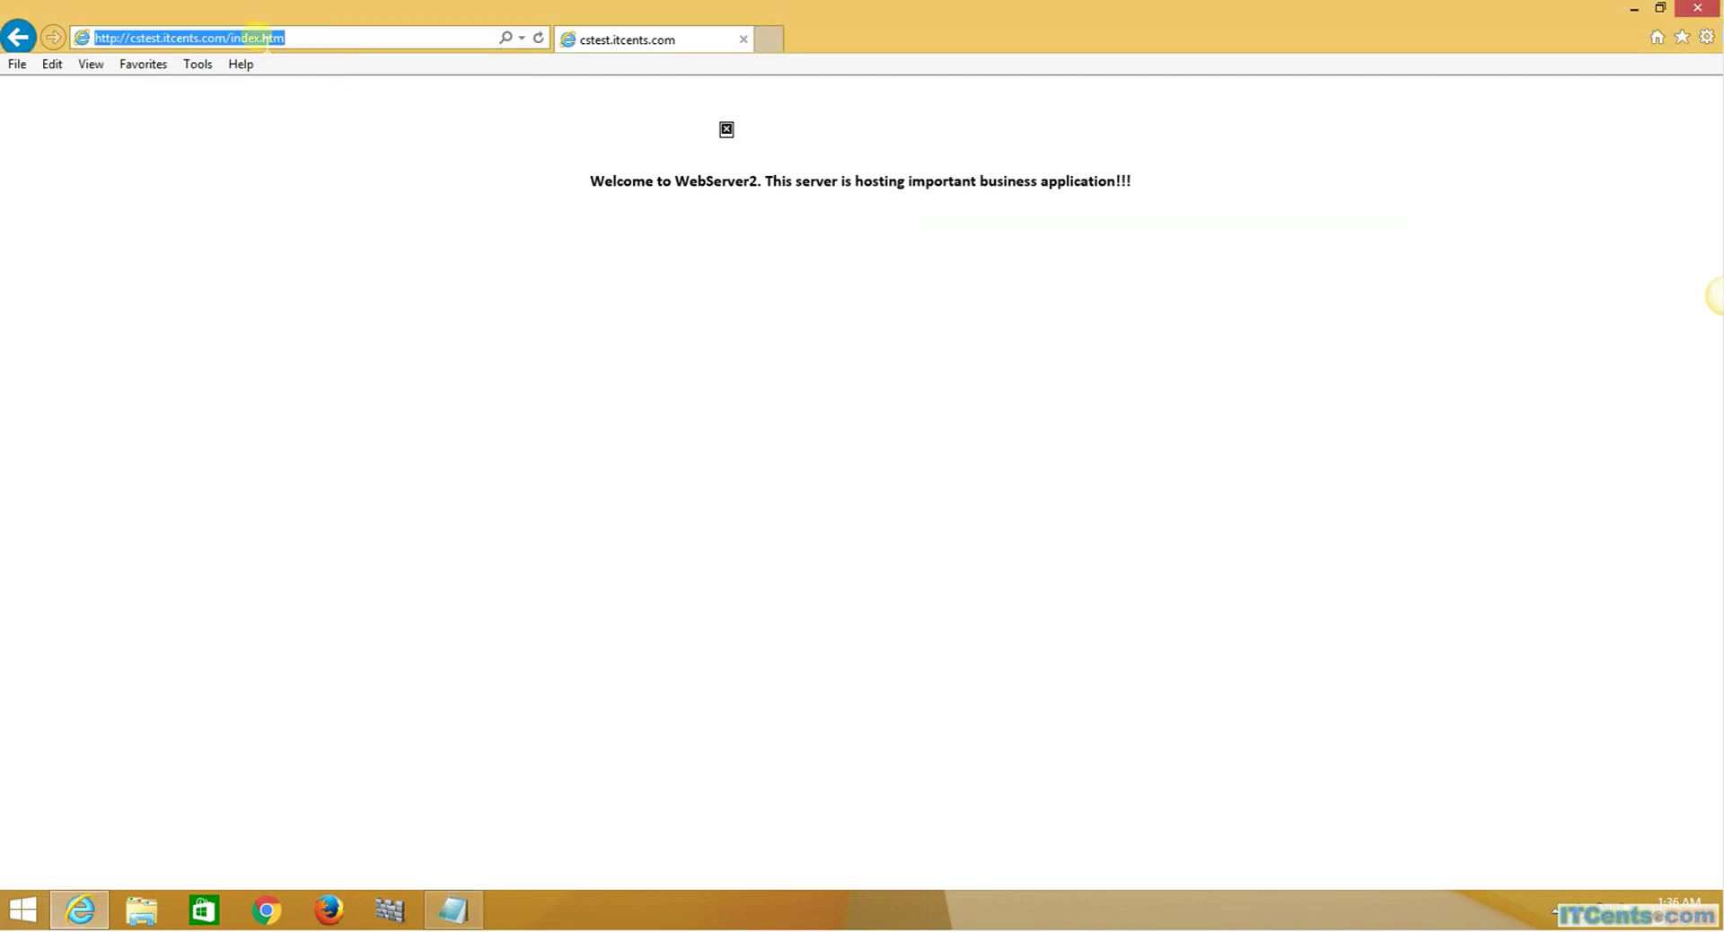
{"action": "right_click", "coordinate": [259, 38]}
{"action": "left_click", "coordinate": [310, 121]}
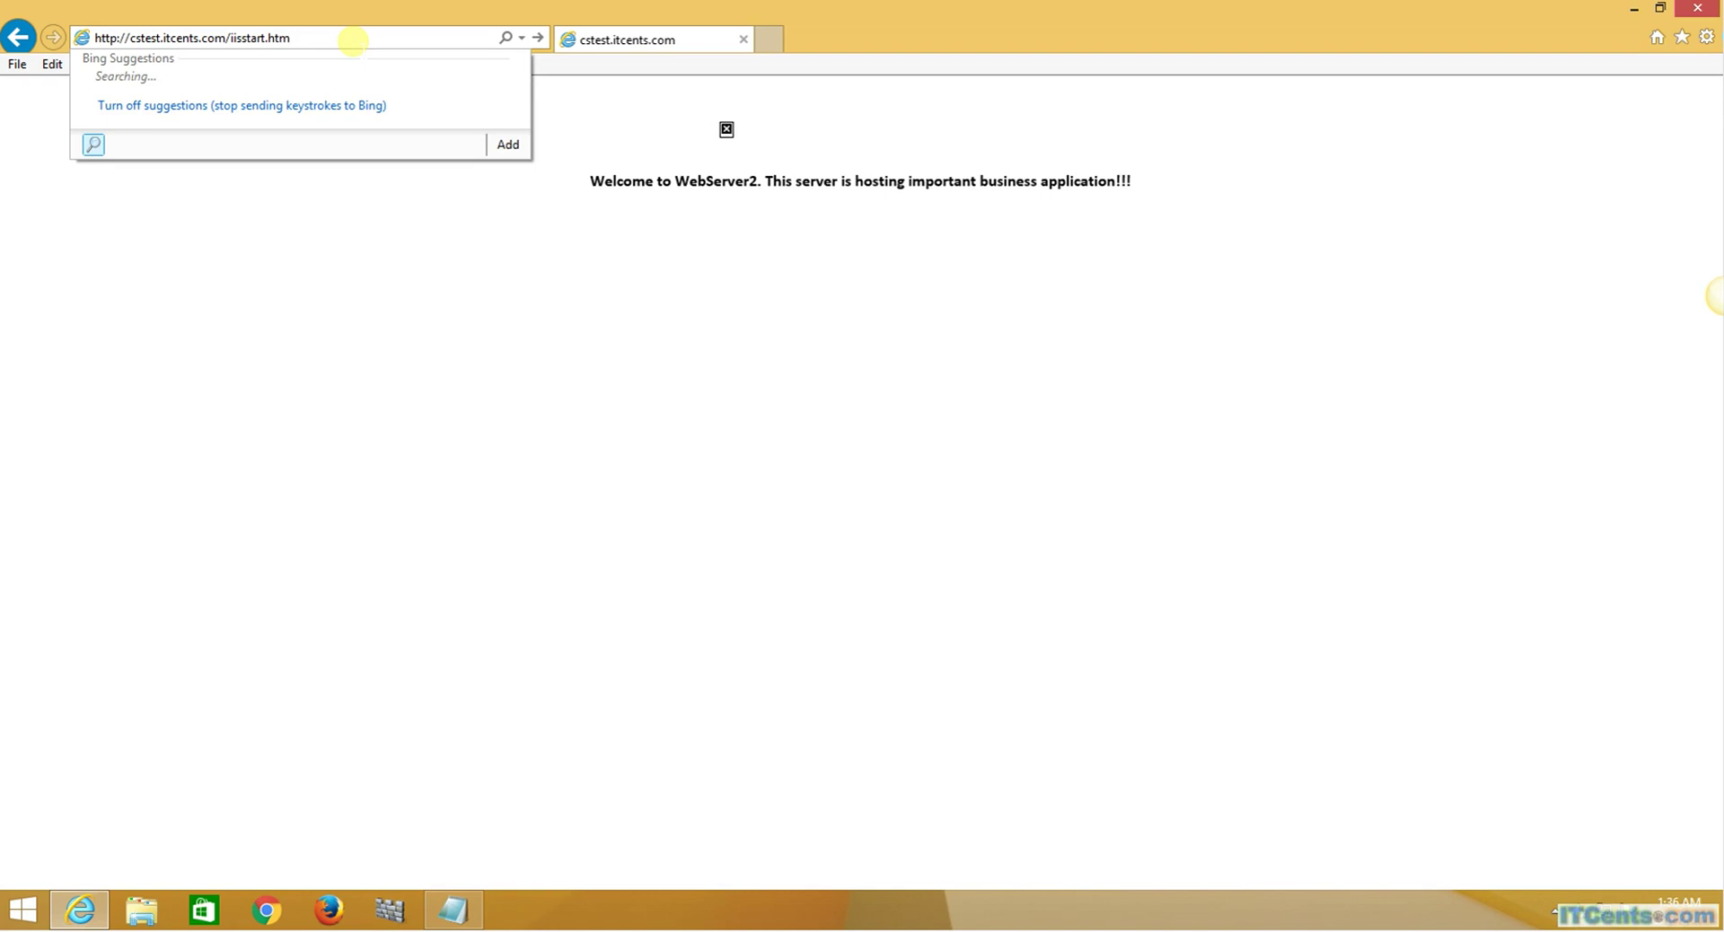
{"action": "key", "text": "Return"}
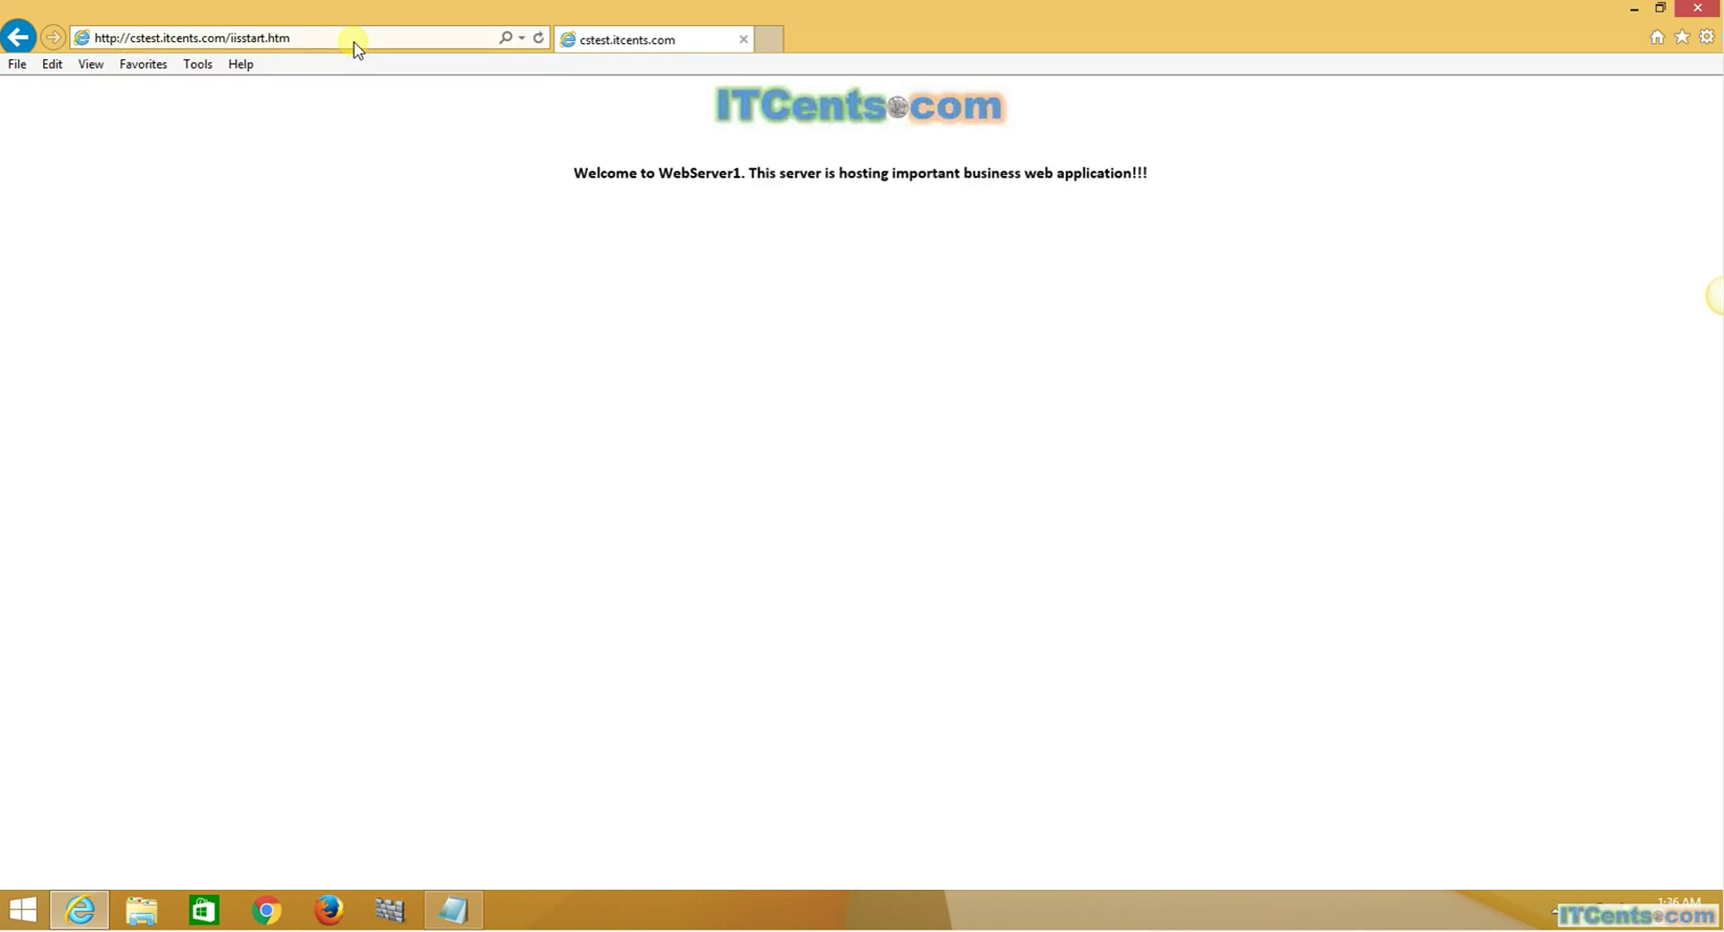
Edit the address back to cstest.itcents.com/index.htm and reload the WebServer2 page.
{"action": "left_click", "coordinate": [353, 41]}
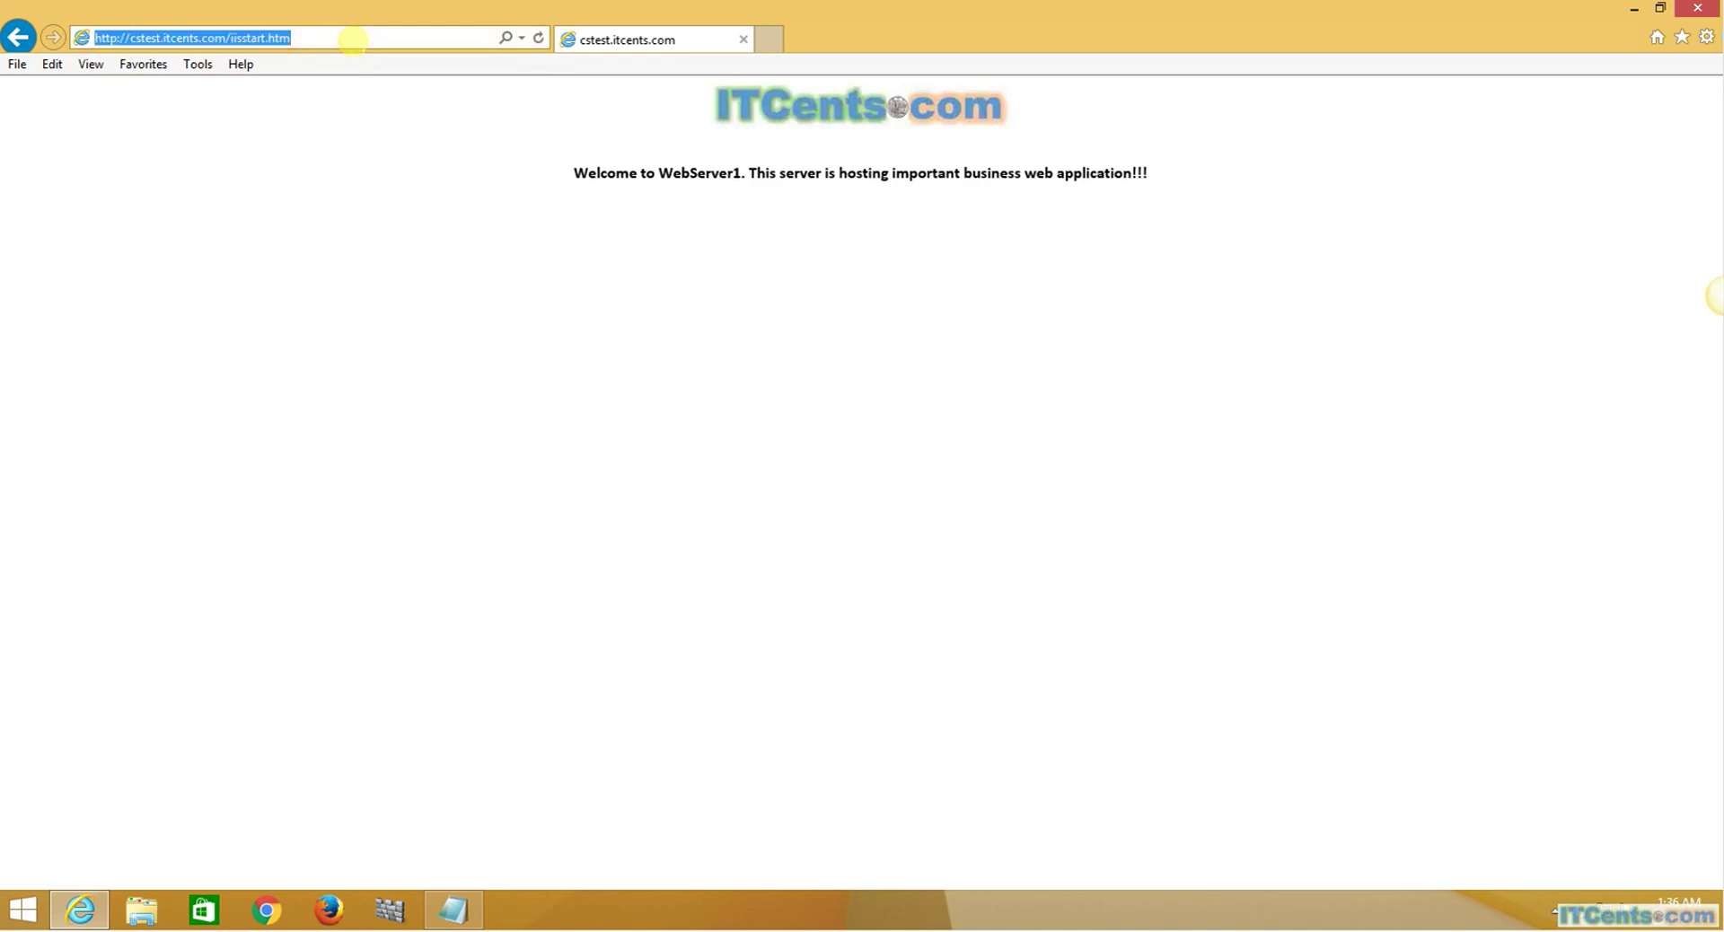
{"action": "left_click", "coordinate": [351, 41]}
{"action": "key", "text": "BackSpace"}
{"action": "key", "text": "BackSpace"}
{"action": "key", "text": "BackSpace"}
{"action": "key", "text": "BackSpace"}
{"action": "key", "text": "BackSpace"}
{"action": "key", "text": "BackSpace"}
{"action": "key", "text": "BackSpace"}
{"action": "key", "text": "BackSpace"}
{"action": "key", "text": "BackSpace"}
{"action": "key", "text": "BackSpace"}
{"action": "key", "text": "BackSpace"}
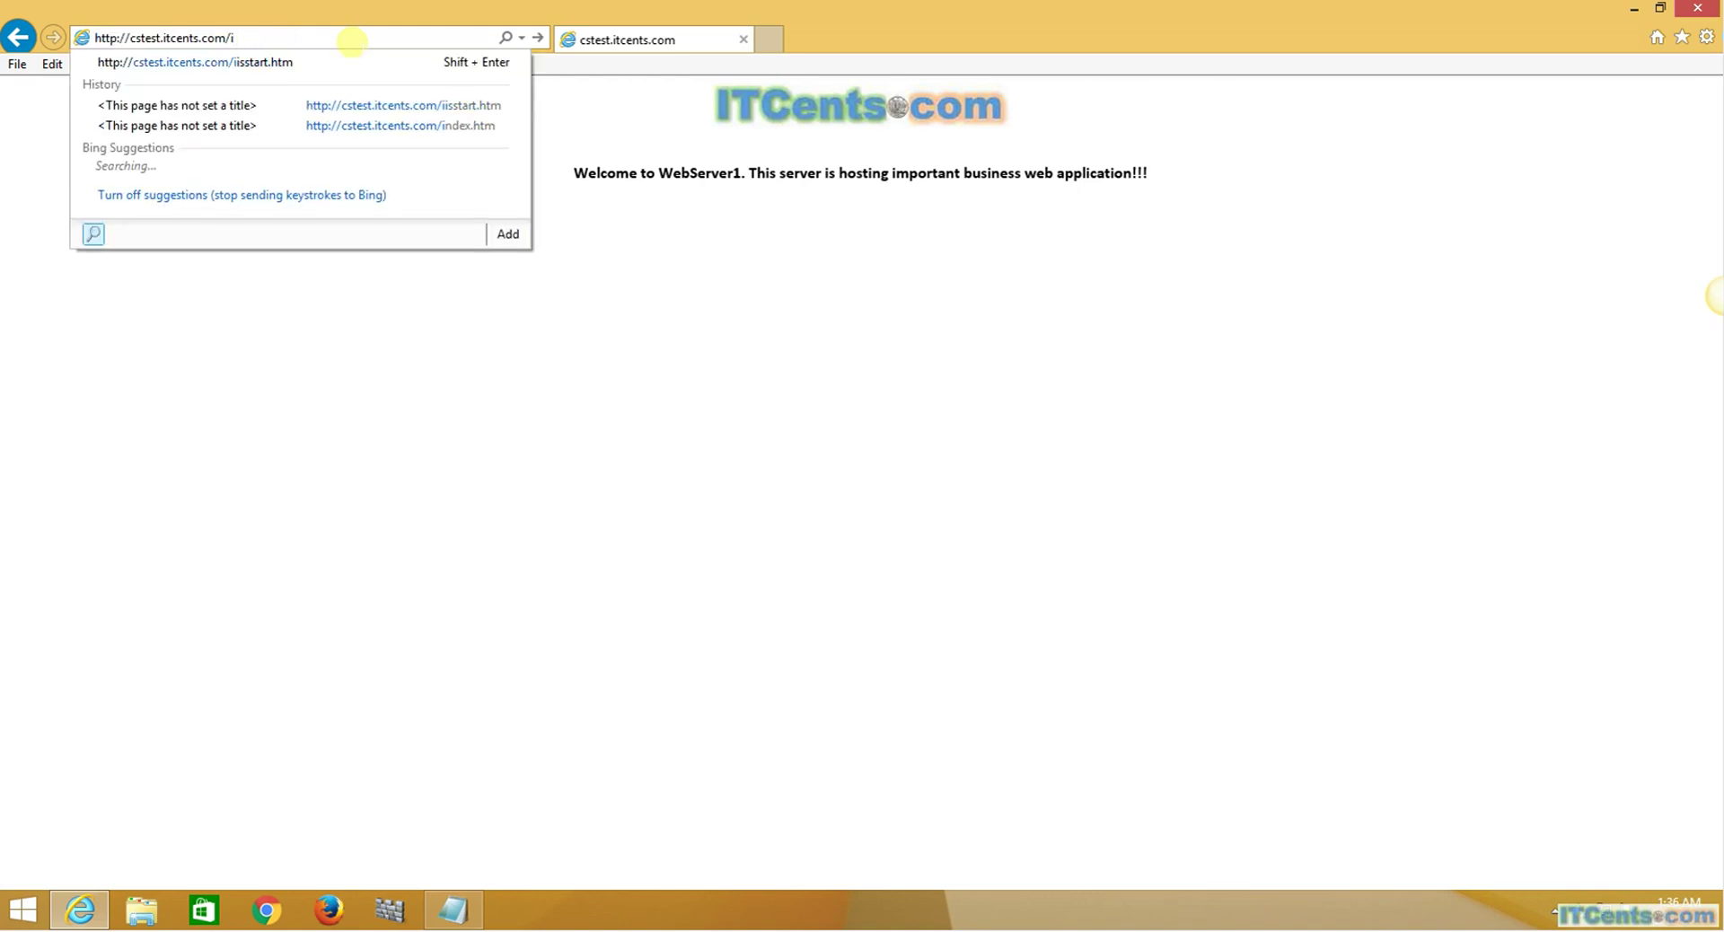
{"action": "type", "text": "ndex.htm"}
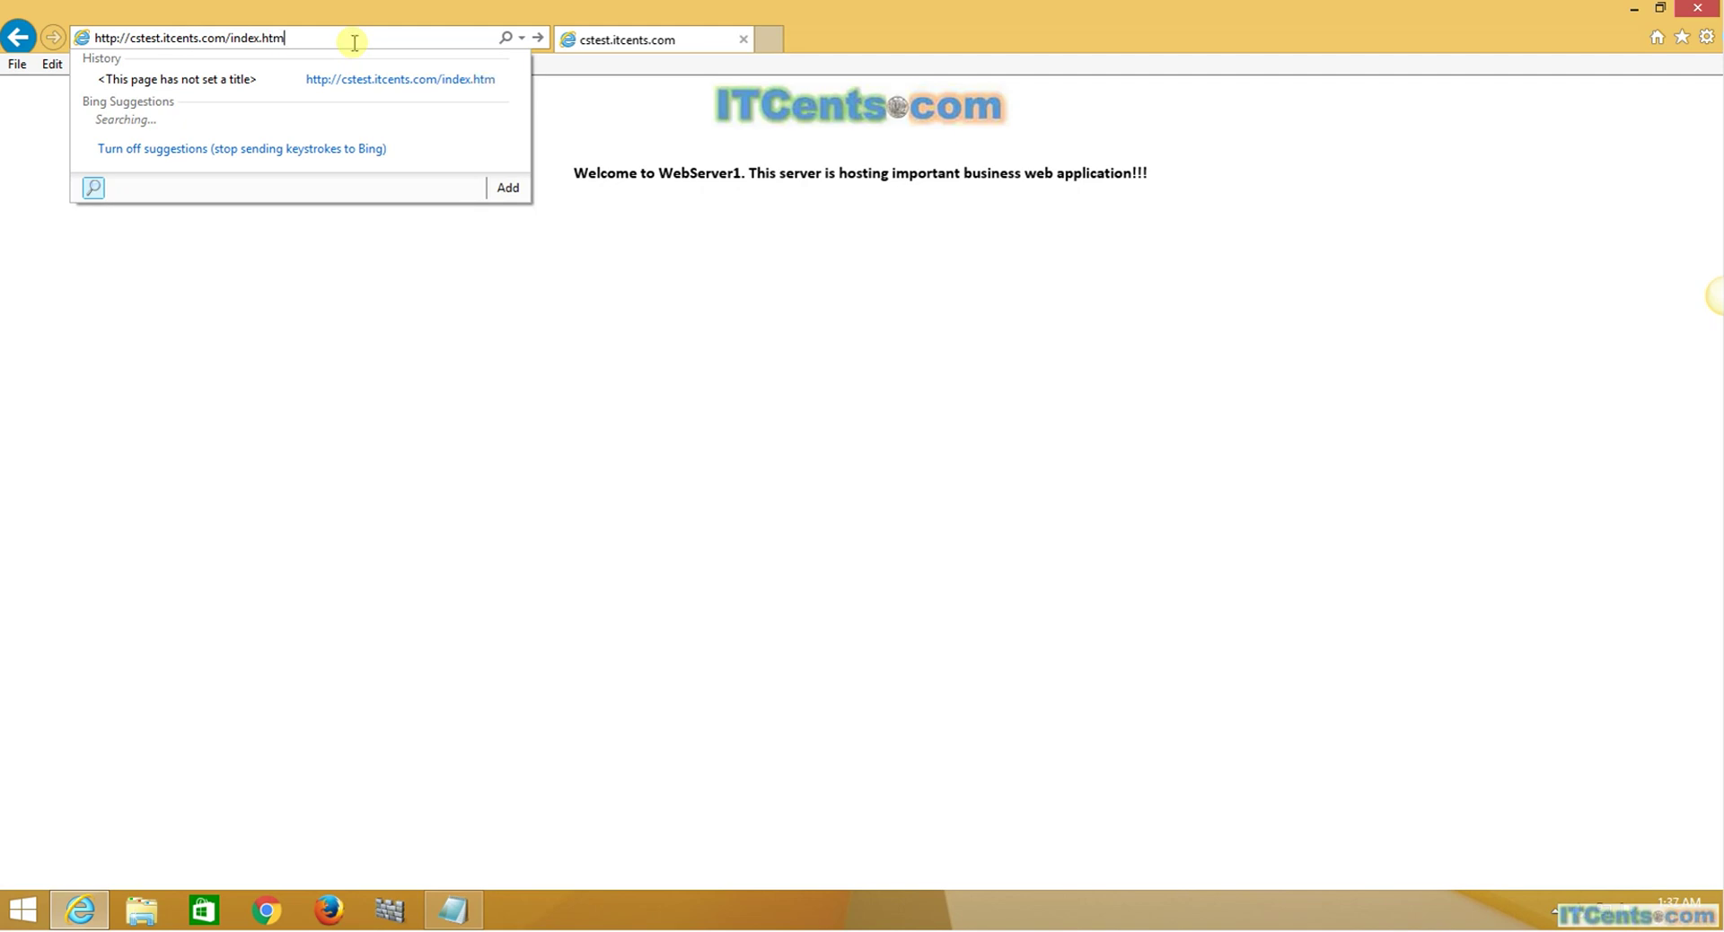
{"action": "key", "text": "Return"}
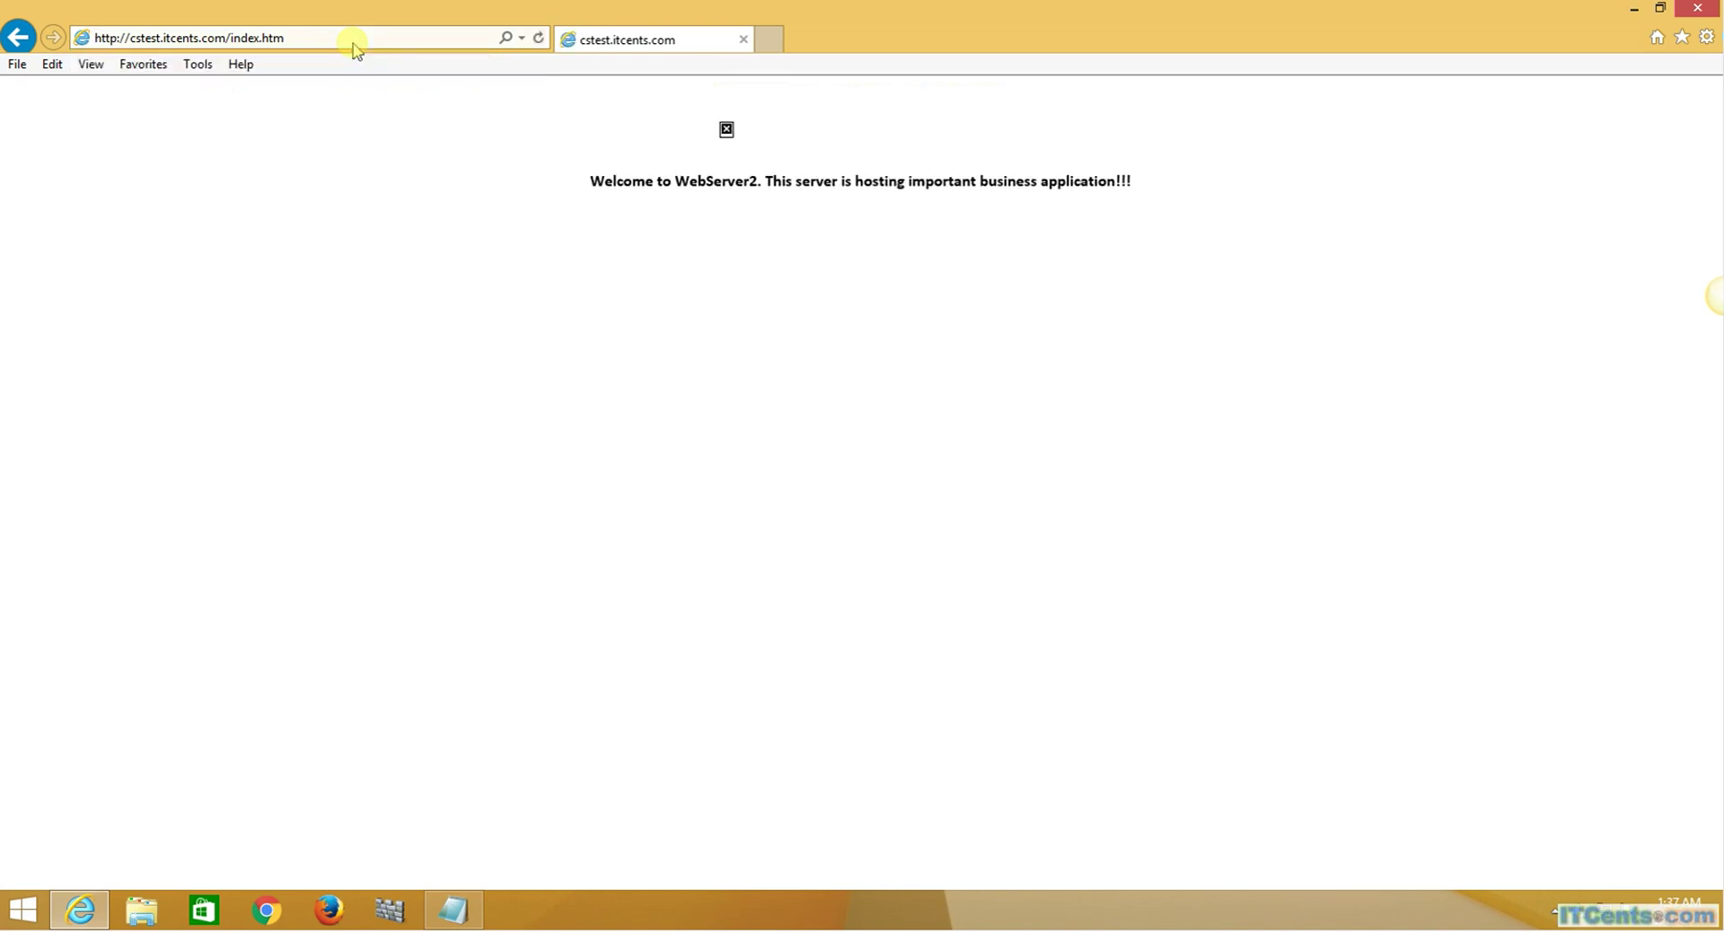
Highlight /index.htm with WebServer2 and iisstart.htm in the Notepad notes.
{"action": "left_click", "coordinate": [454, 910]}
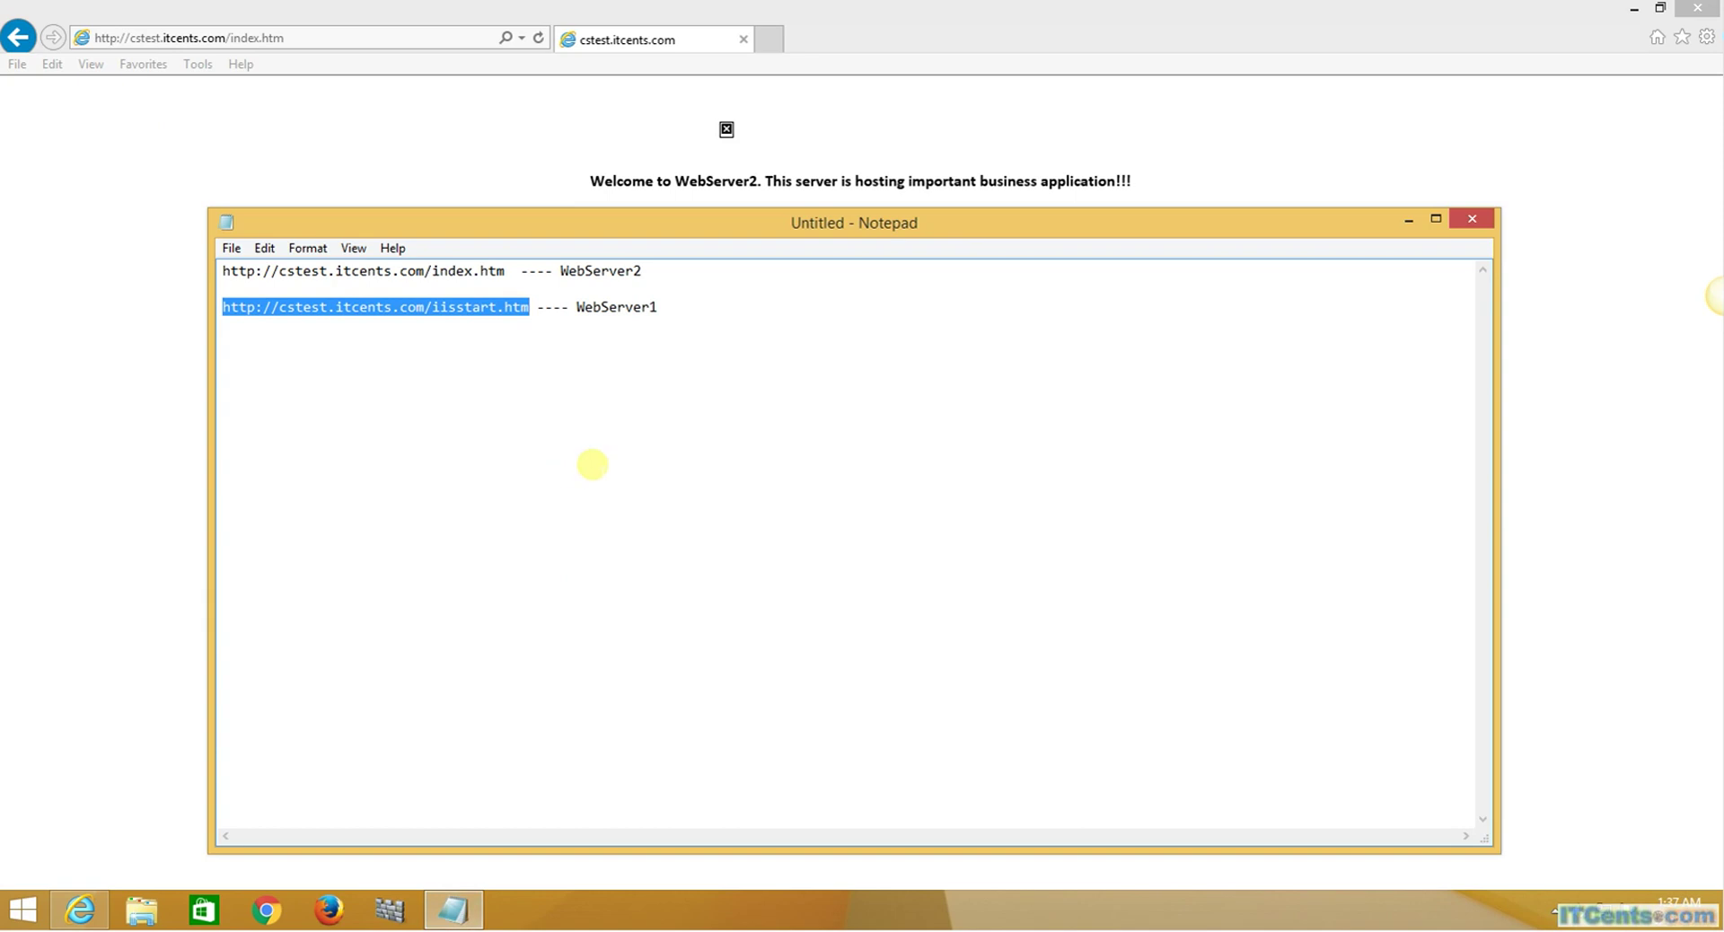
{"action": "left_click", "coordinate": [593, 464]}
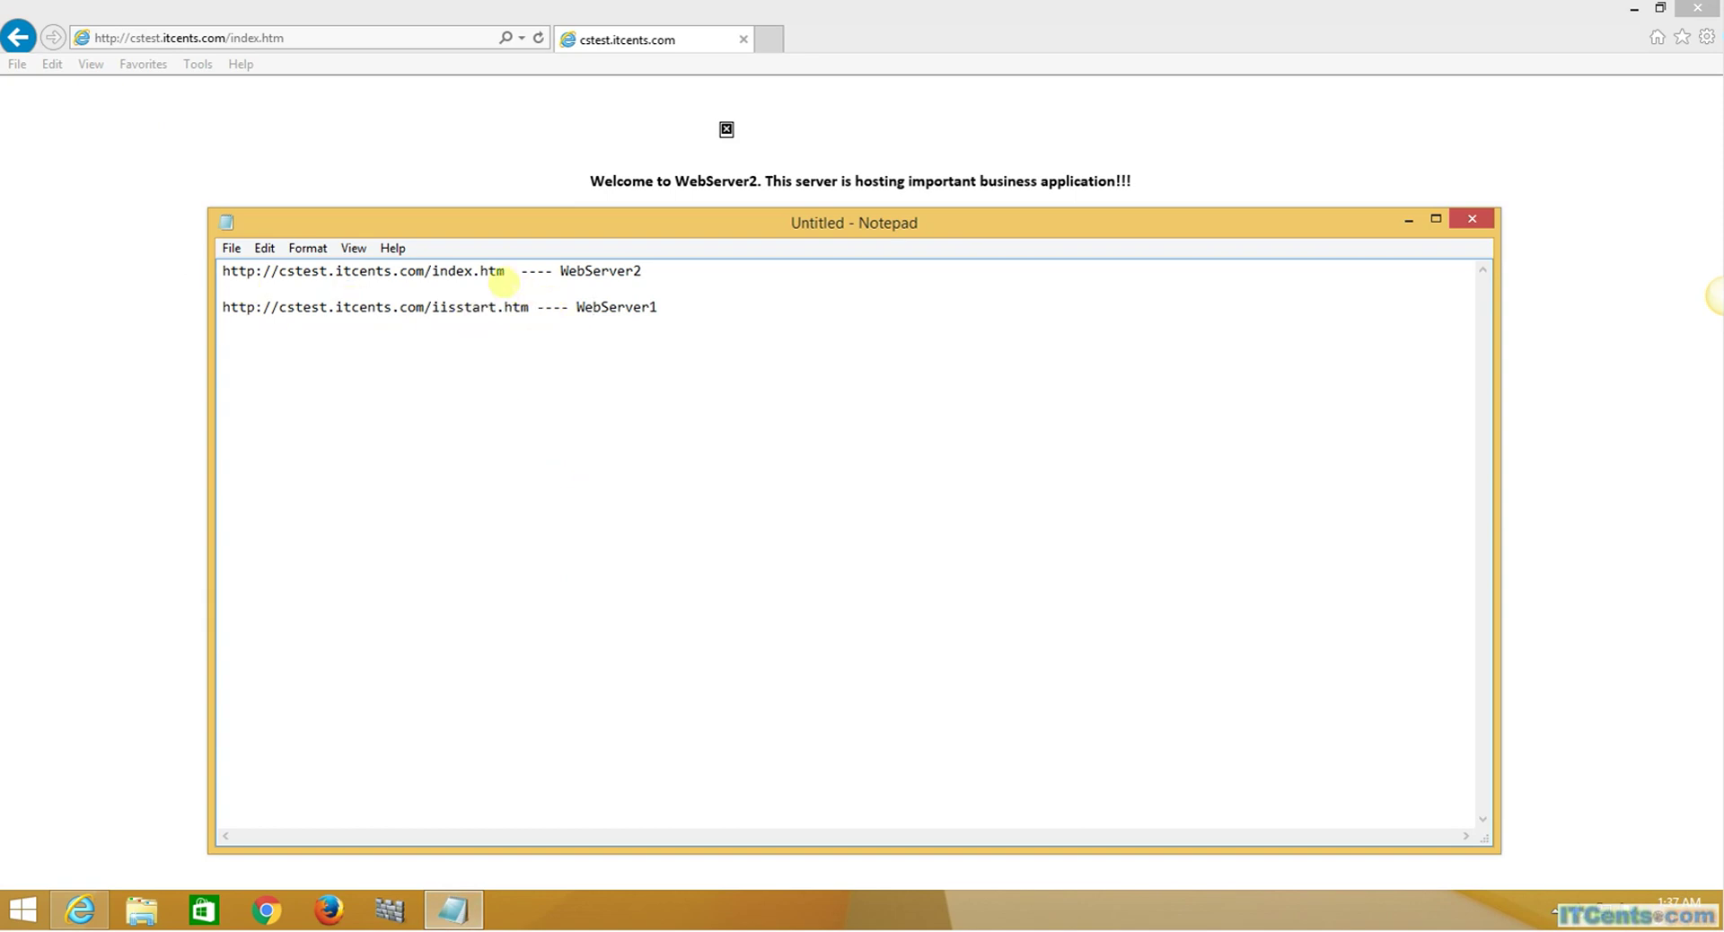
{"action": "left_click_drag", "start_coordinate": [507, 271], "coordinate": [199, 266]}
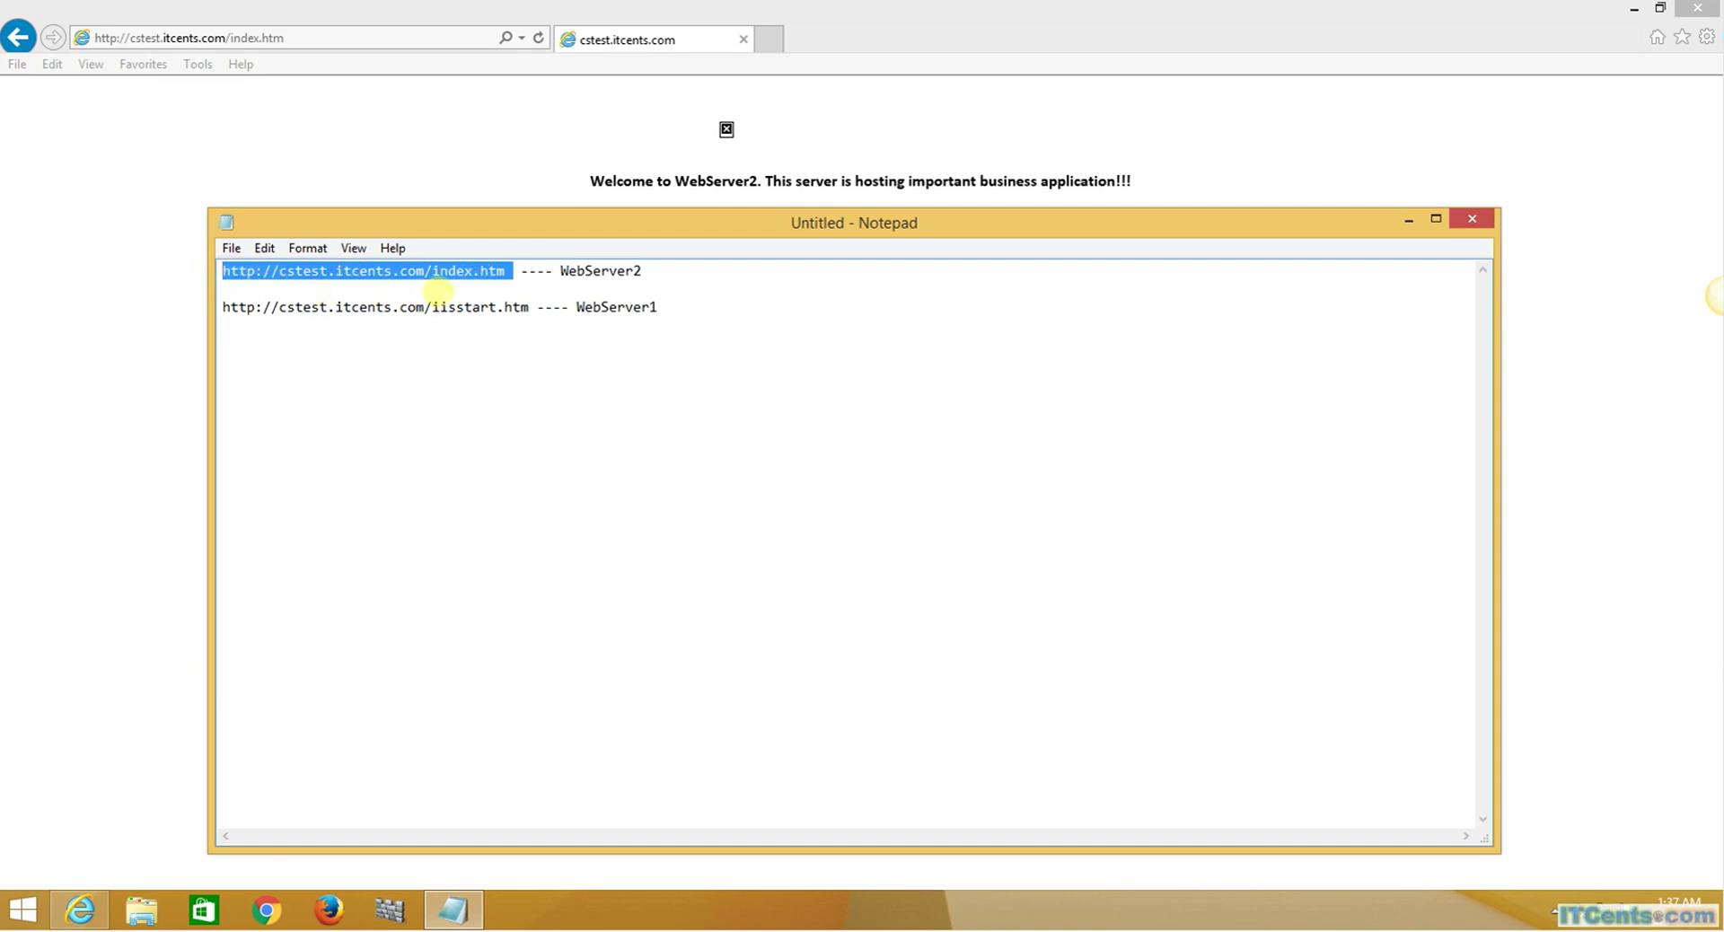
{"action": "left_click", "coordinate": [447, 285]}
{"action": "left_click_drag", "start_coordinate": [512, 272], "coordinate": [424, 271]}
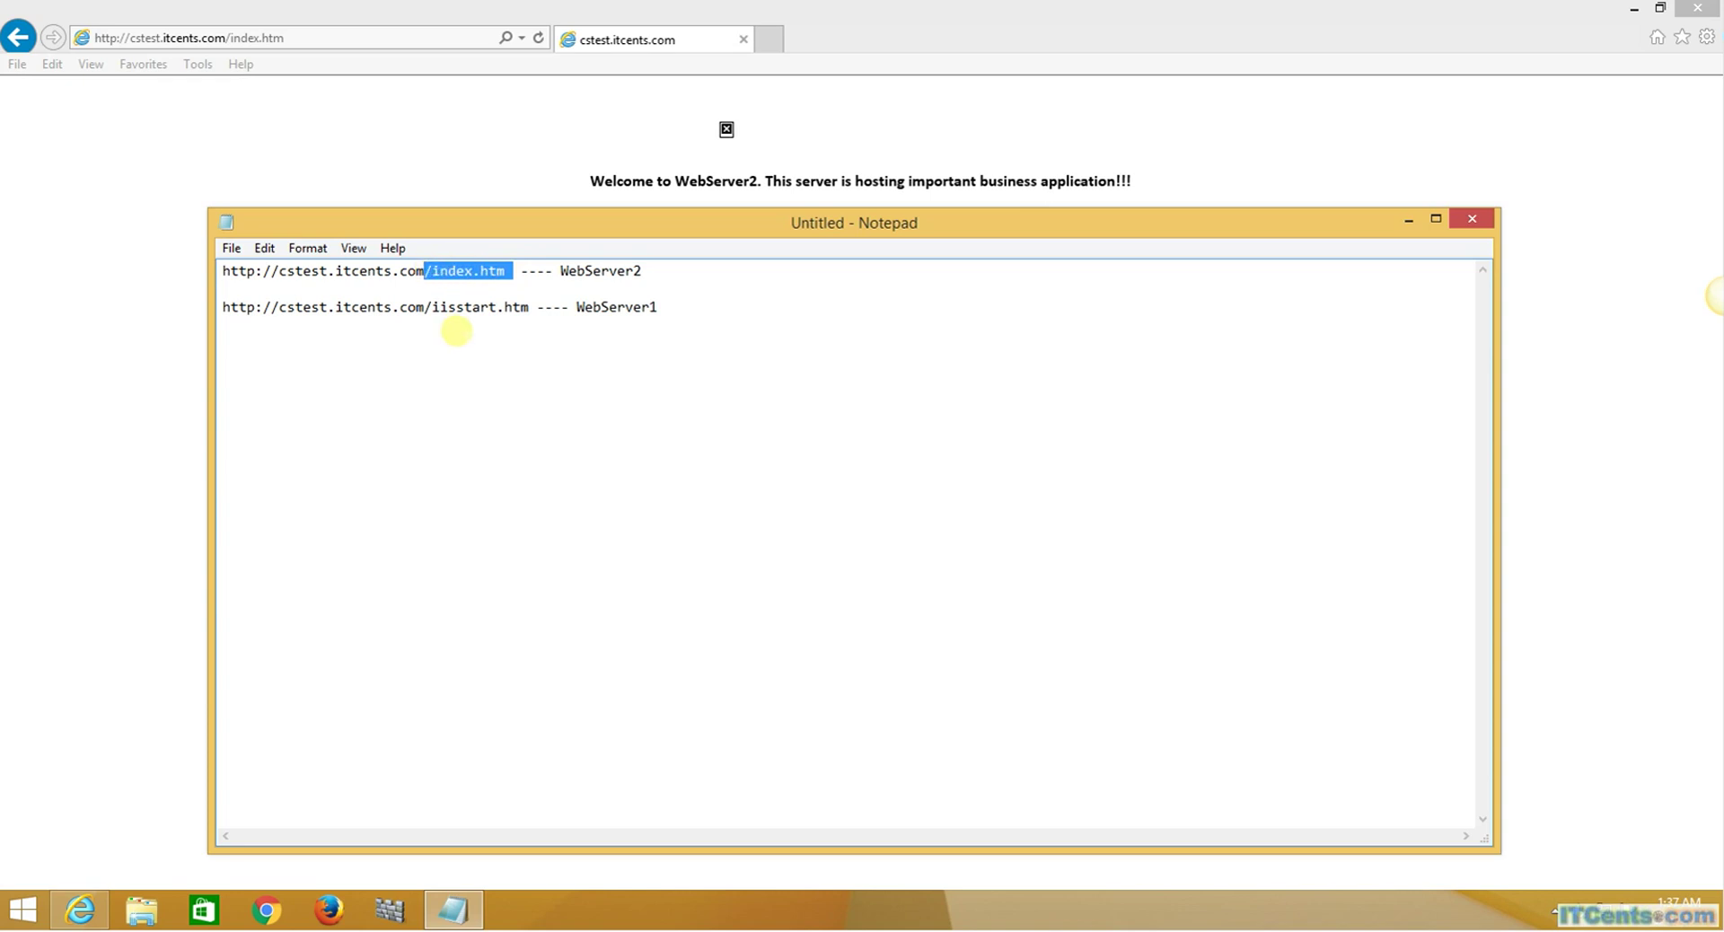
{"action": "left_click_drag", "start_coordinate": [643, 271], "coordinate": [566, 271]}
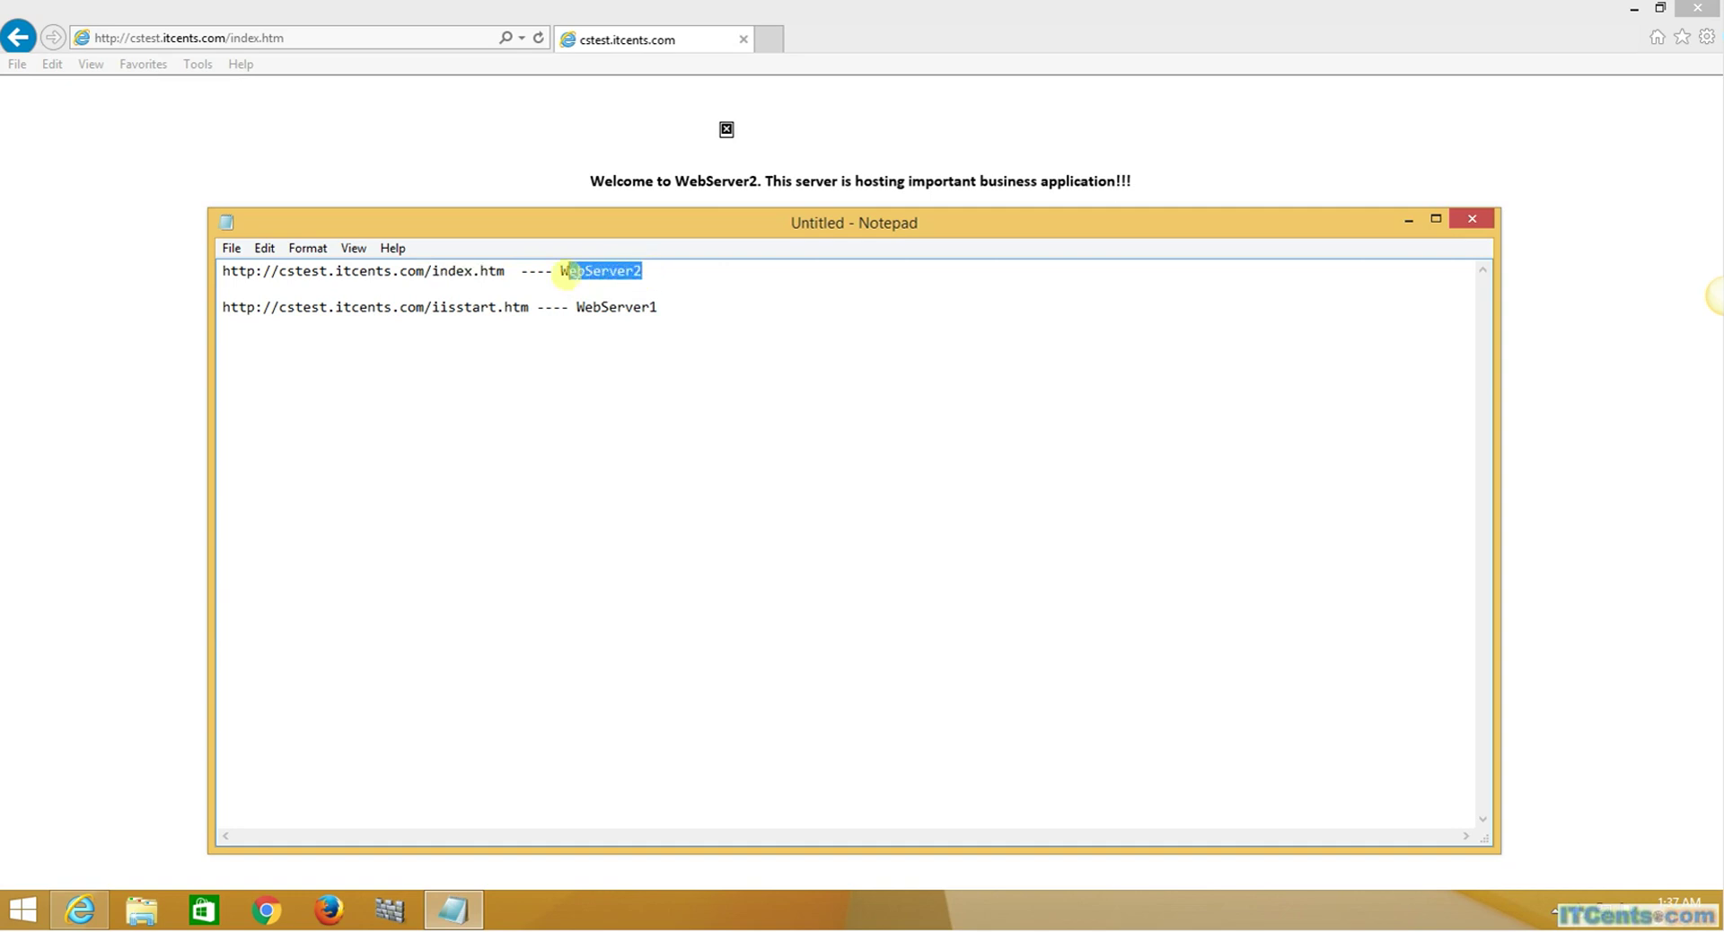
{"action": "left_click_drag", "start_coordinate": [279, 307], "coordinate": [417, 308]}
{"action": "left_click_drag", "start_coordinate": [536, 307], "coordinate": [432, 307]}
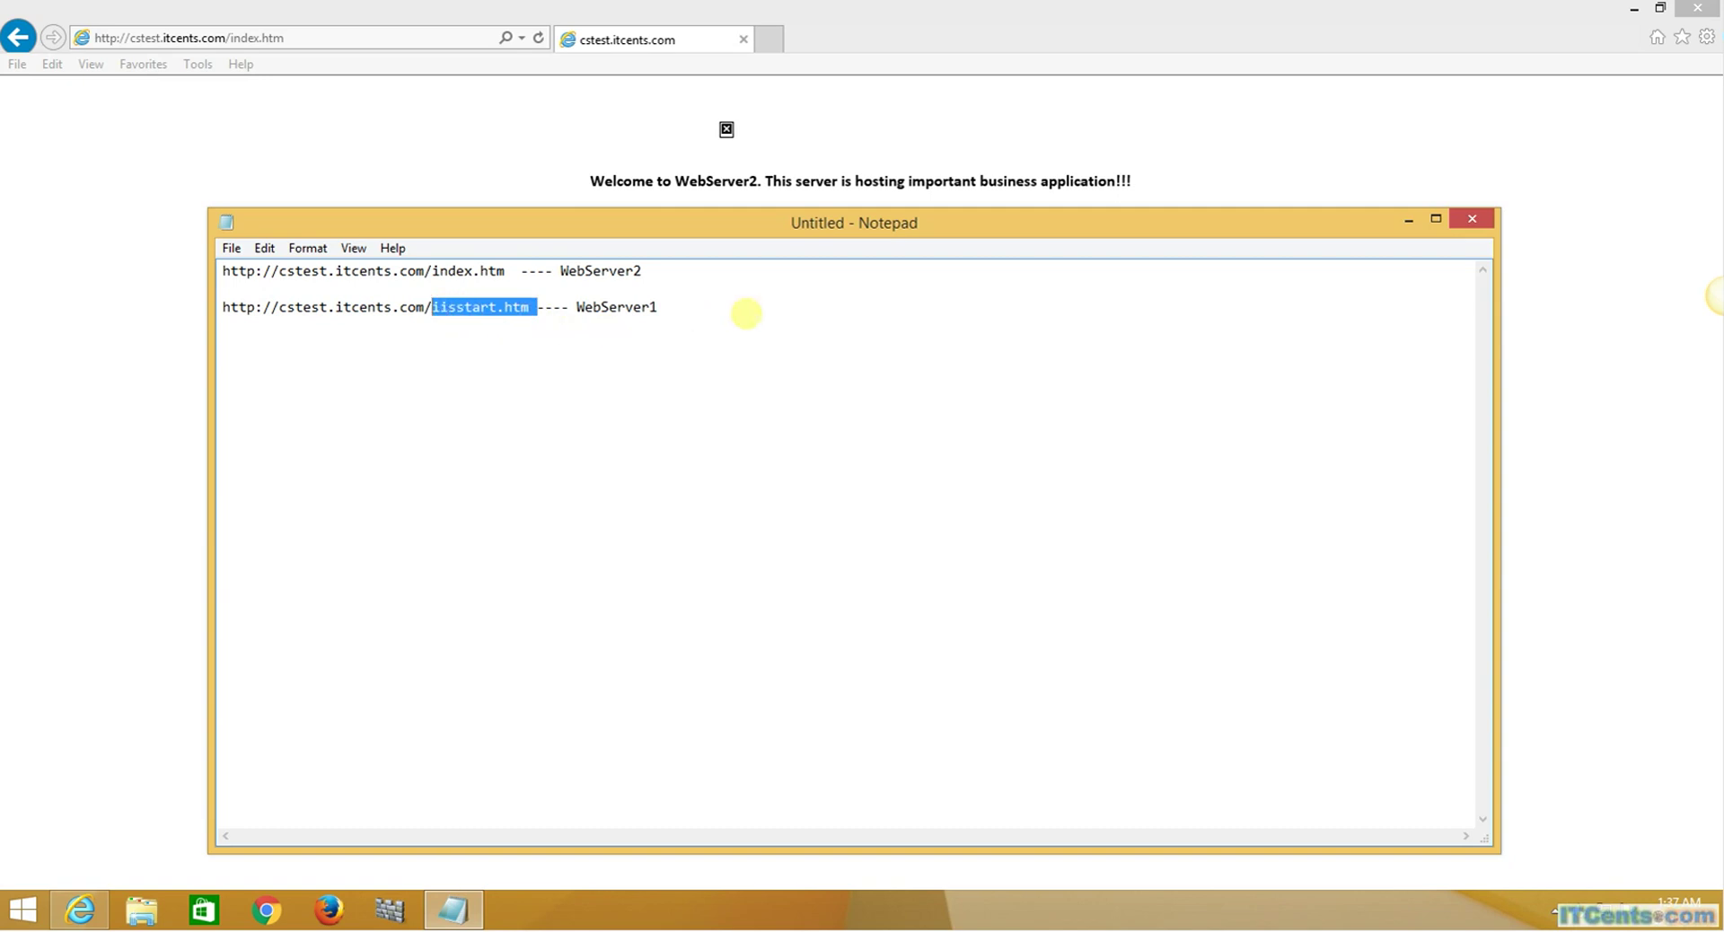
{"action": "left_click", "coordinate": [306, 43]}
{"action": "left_click", "coordinate": [305, 41]}
{"action": "left_click", "coordinate": [306, 40]}
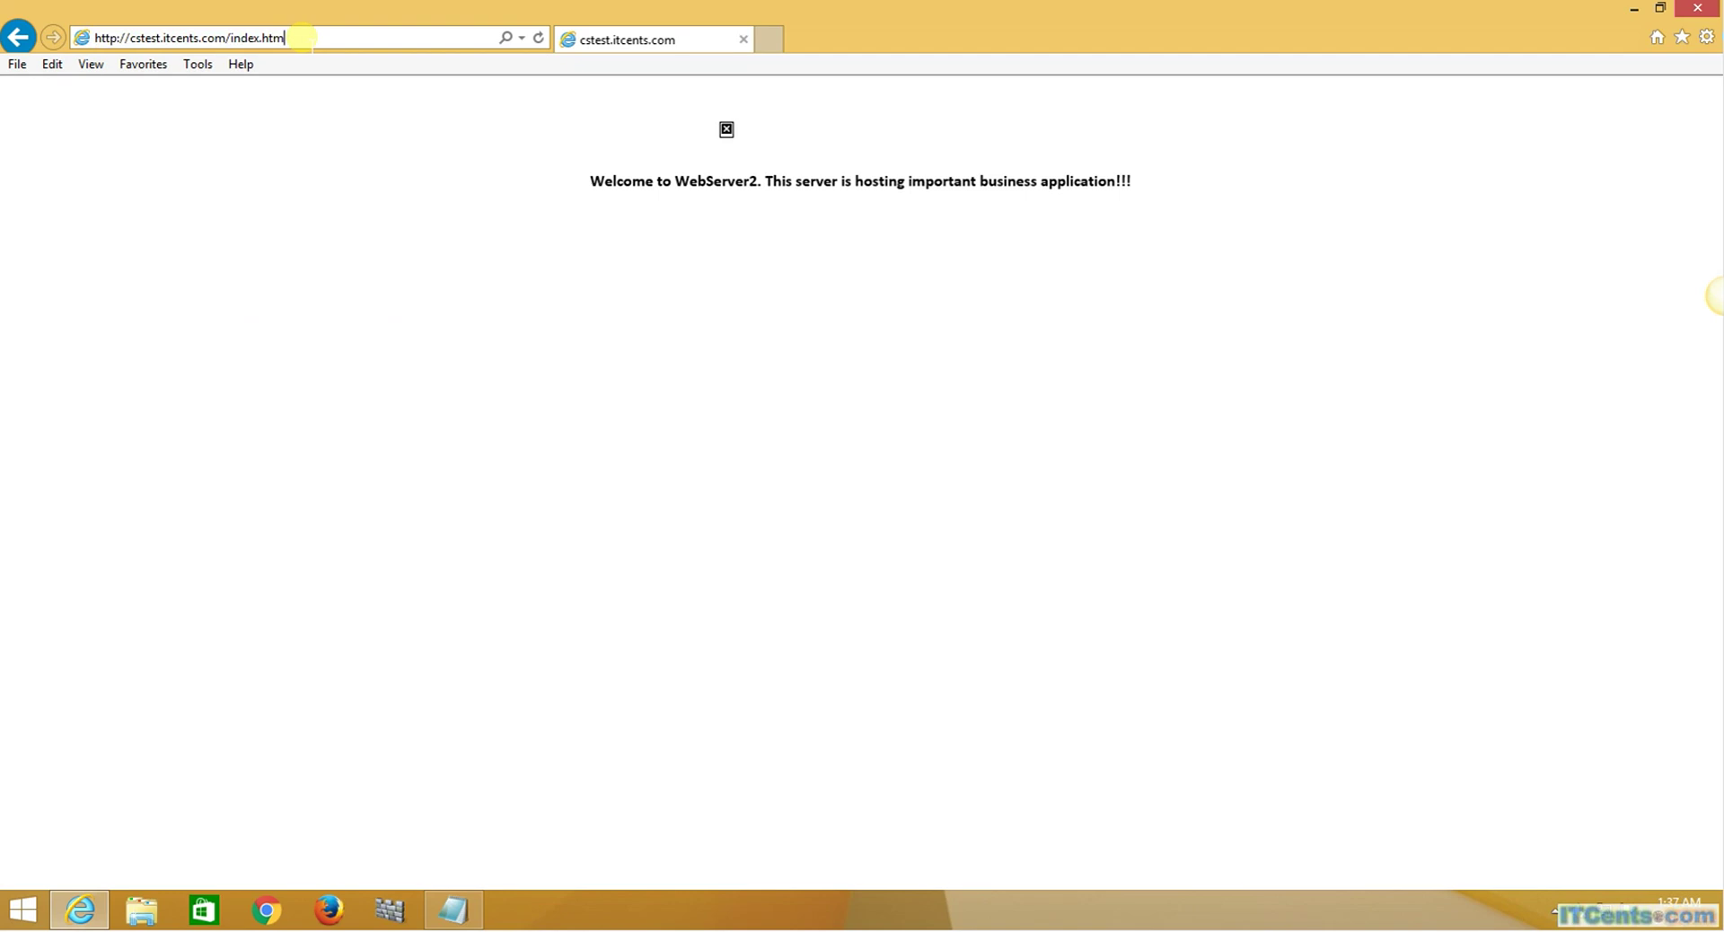
{"action": "key", "text": "BackSpace"}
{"action": "key", "text": "BackSpace"}
{"action": "key", "text": "BackSpace"}
{"action": "key", "text": "BackSpace"}
{"action": "key", "text": "BackSpace"}
{"action": "key", "text": "BackSpace"}
{"action": "key", "text": "BackSpace"}
{"action": "key", "text": "BackSpace"}
{"action": "key", "text": "BackSpace"}
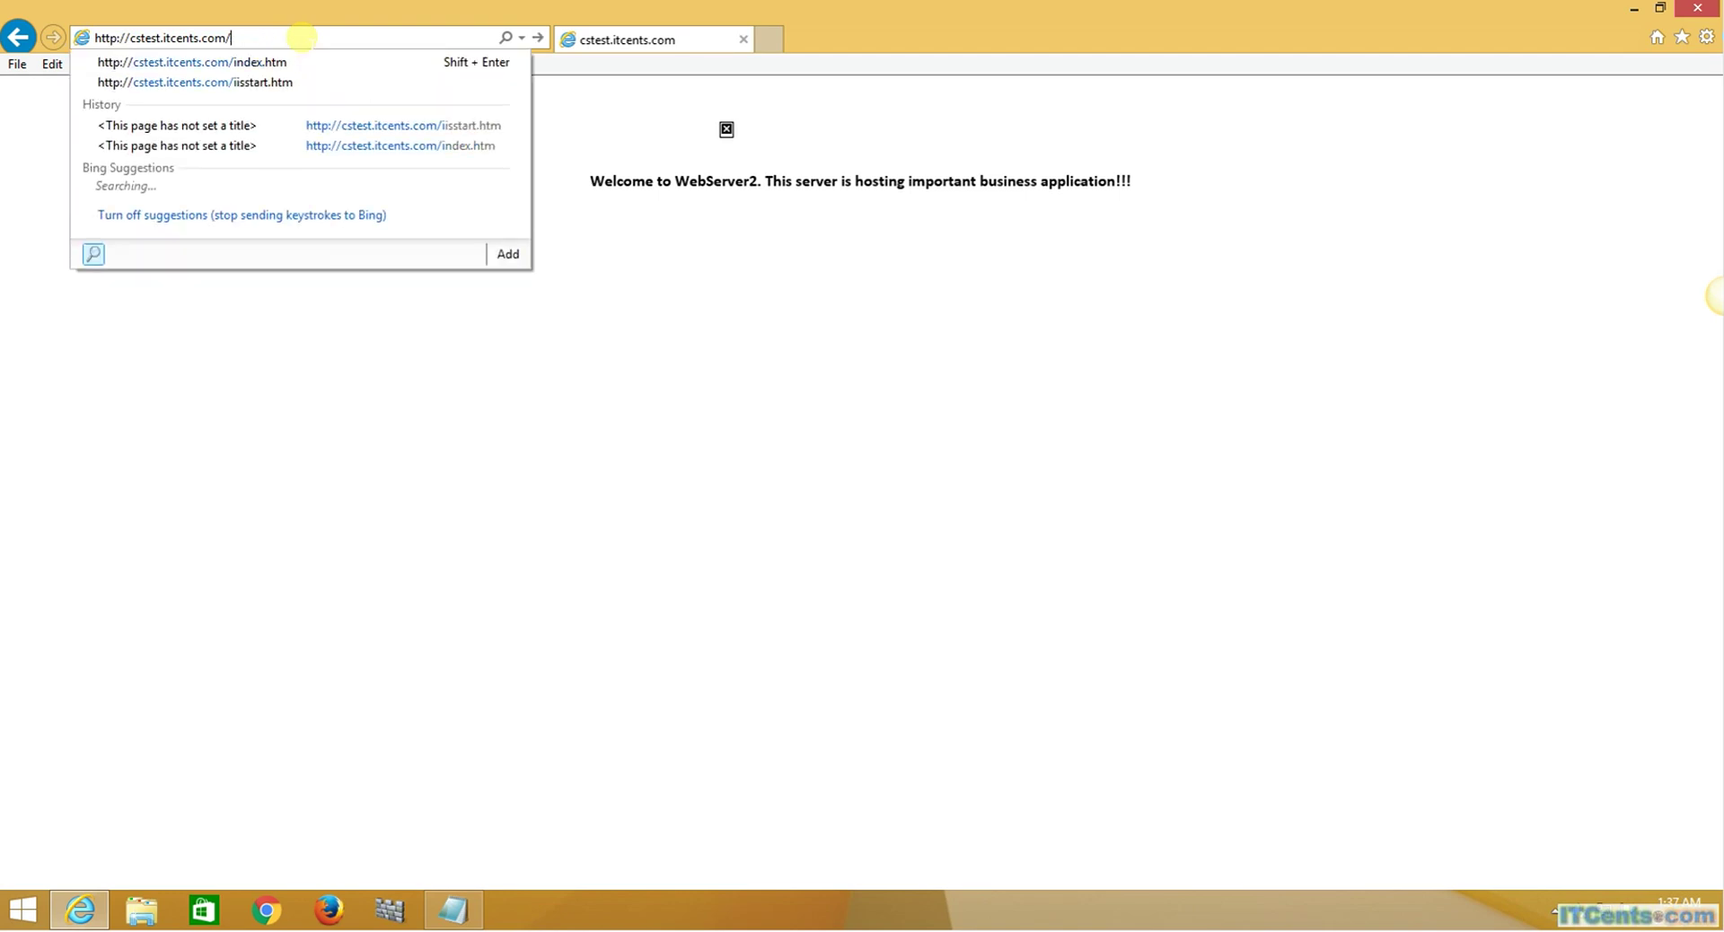
{"action": "key", "text": "Return"}
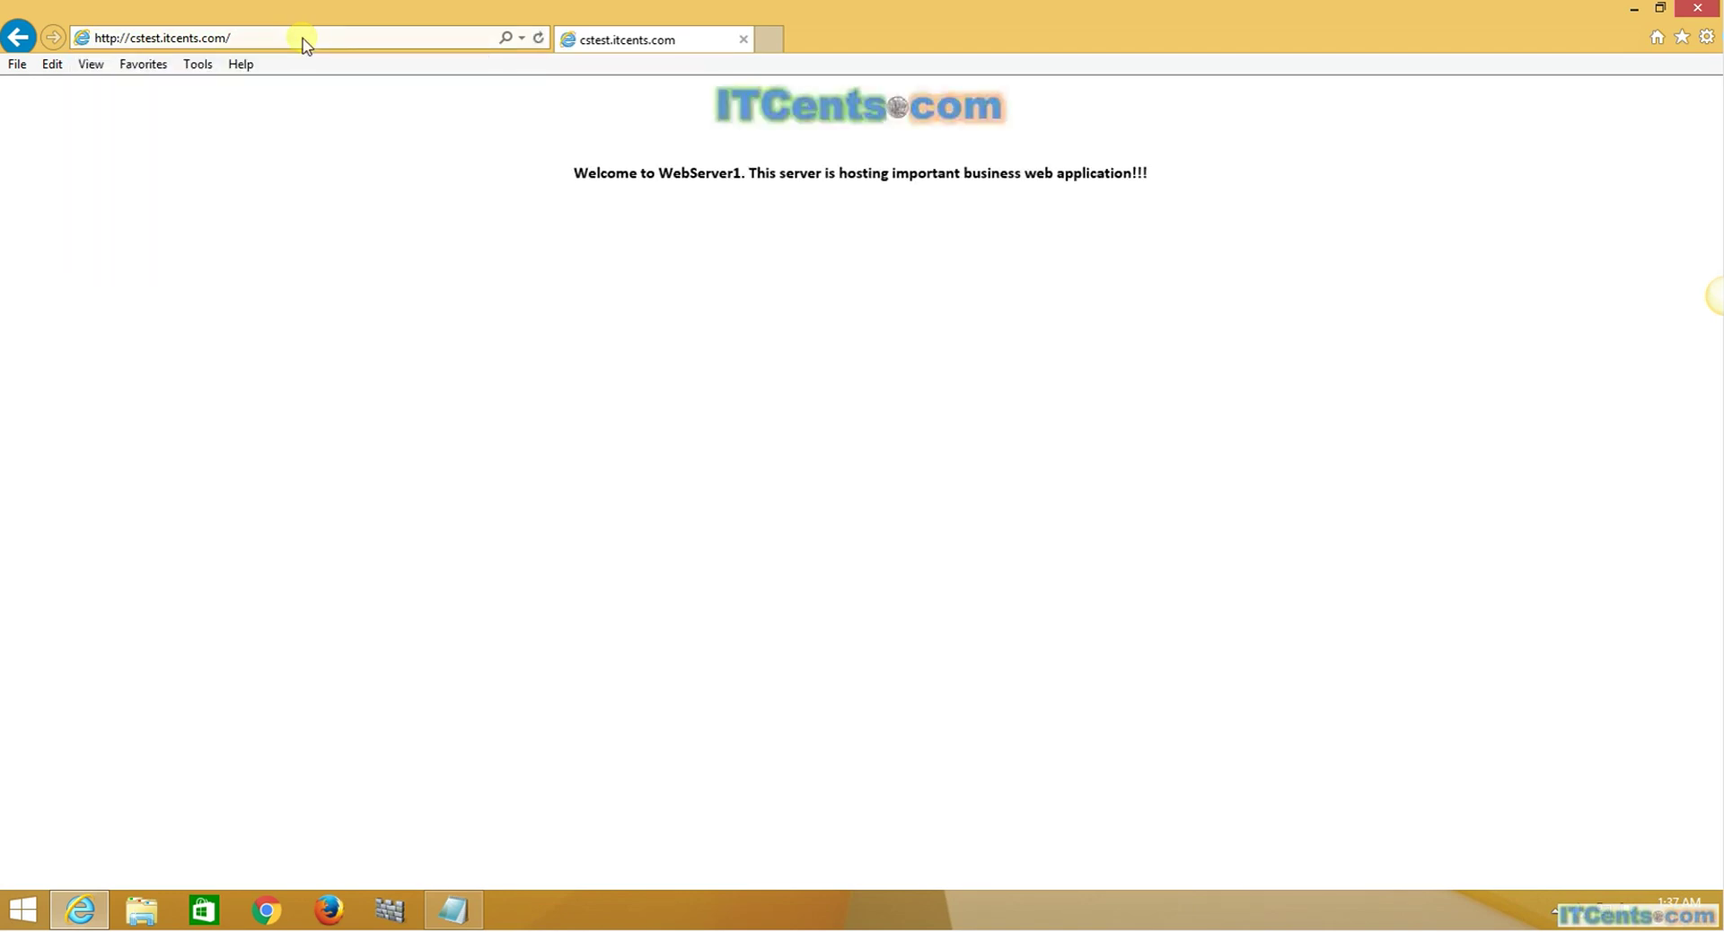